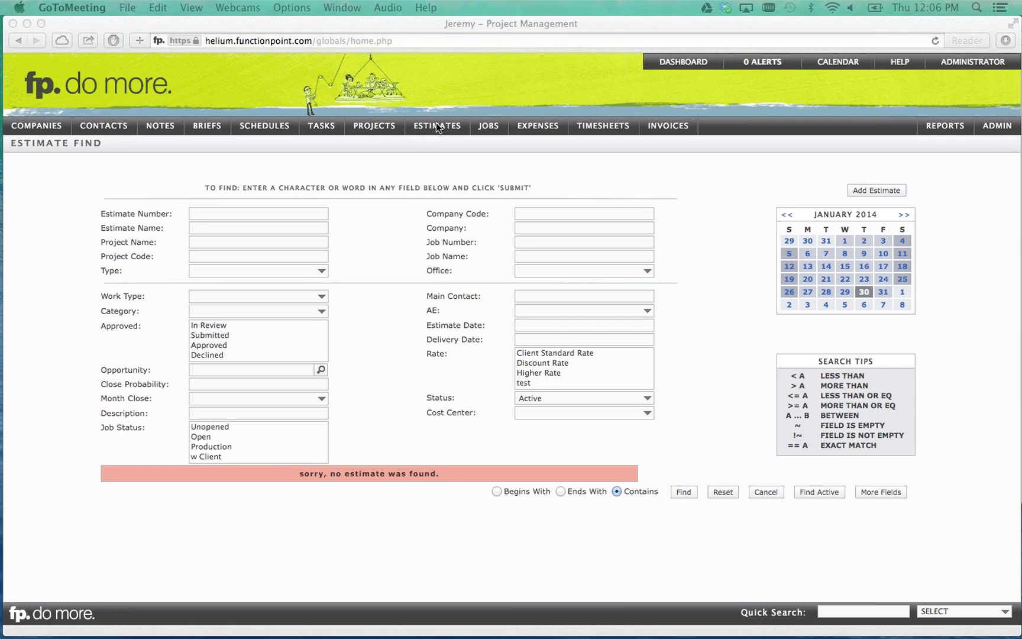
# Step: Start a new estimate for Great Atlantic Insurance named "Webinar test" with the estimate type Brochure
pyautogui.click(436, 139)
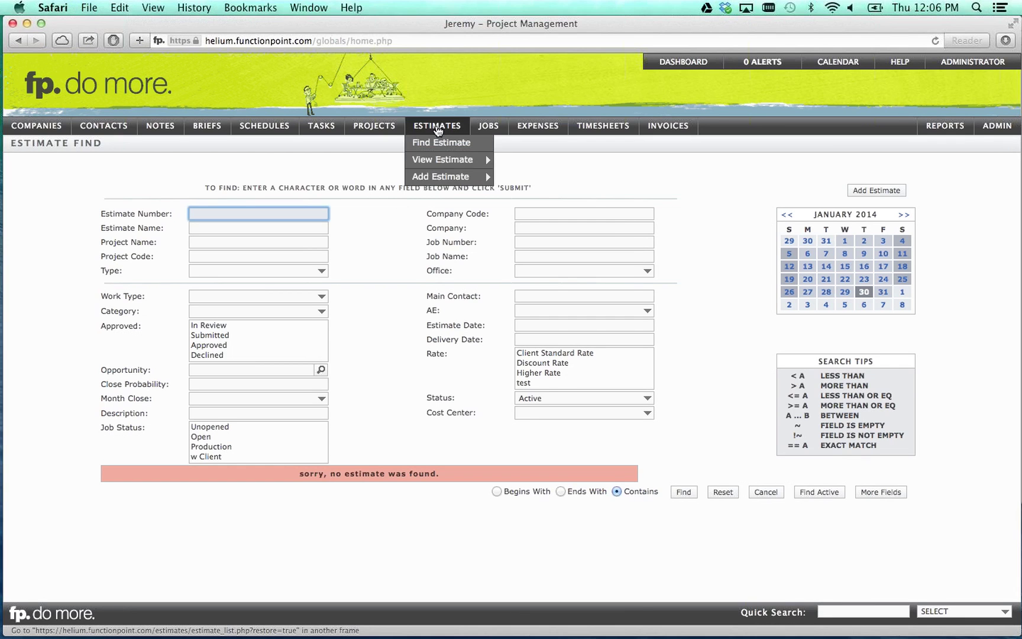
pyautogui.moveTo(442, 171)
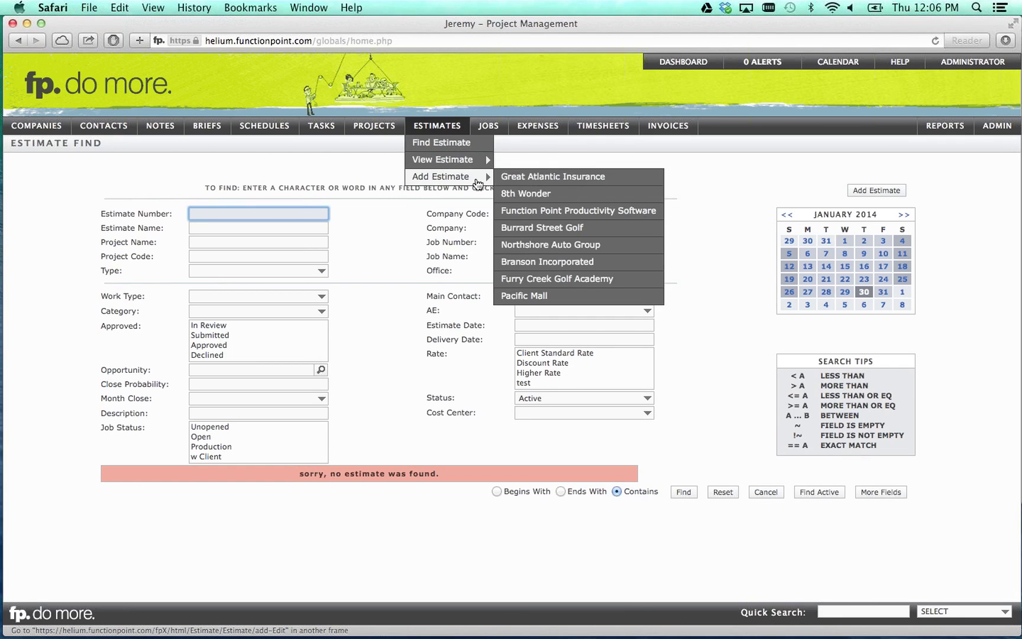
pyautogui.click(543, 188)
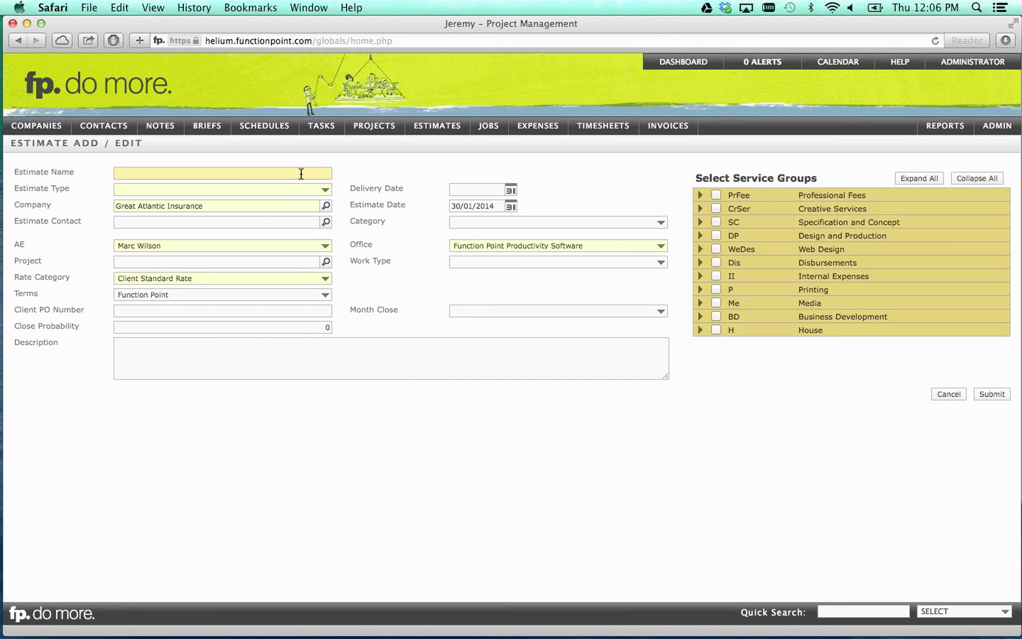
pyautogui.write('Webinar test')
pyautogui.click(237, 188)
pyautogui.click(237, 208)
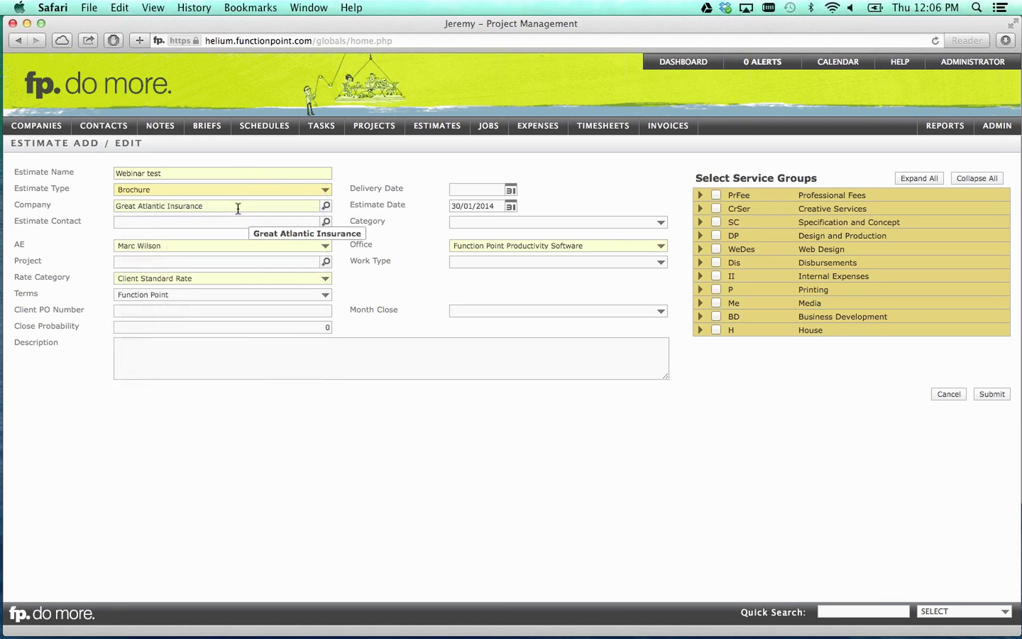
# Step: Keep the preset account executive and fill in the client's contact person as the estimate contact
pyautogui.click(228, 245)
pyautogui.click(228, 245)
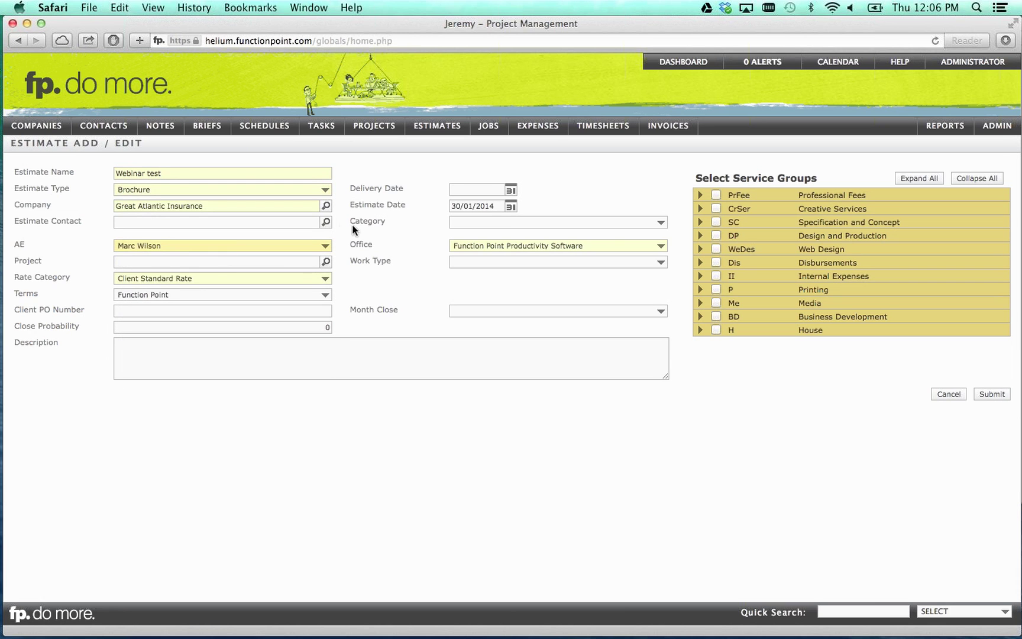
pyautogui.click(326, 222)
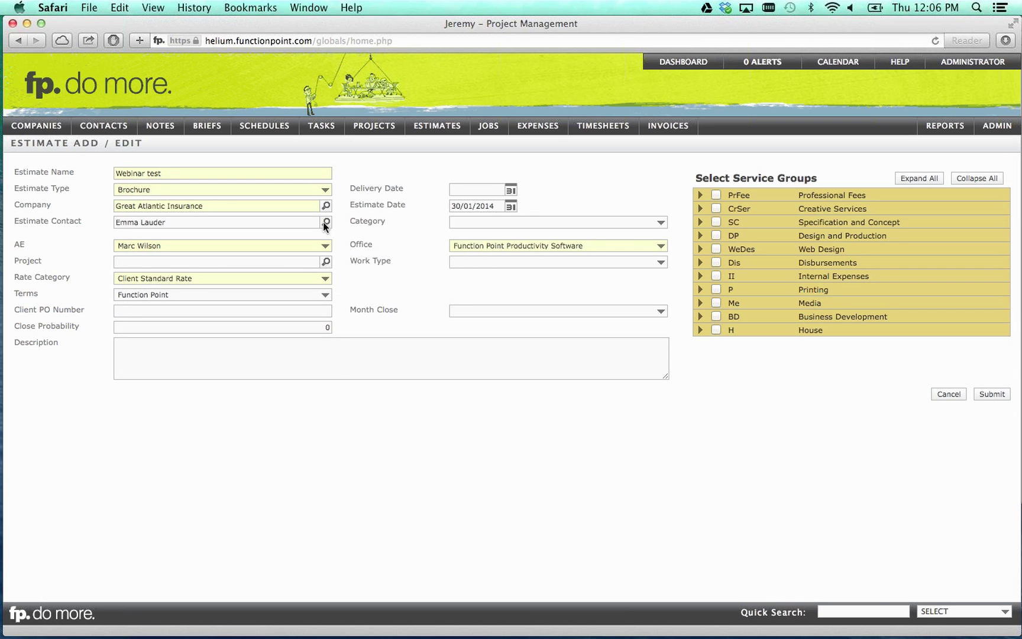
# Step: Include the Design, Production and Client Management services from Professional Fees and submit the new estimate
pyautogui.click(700, 195)
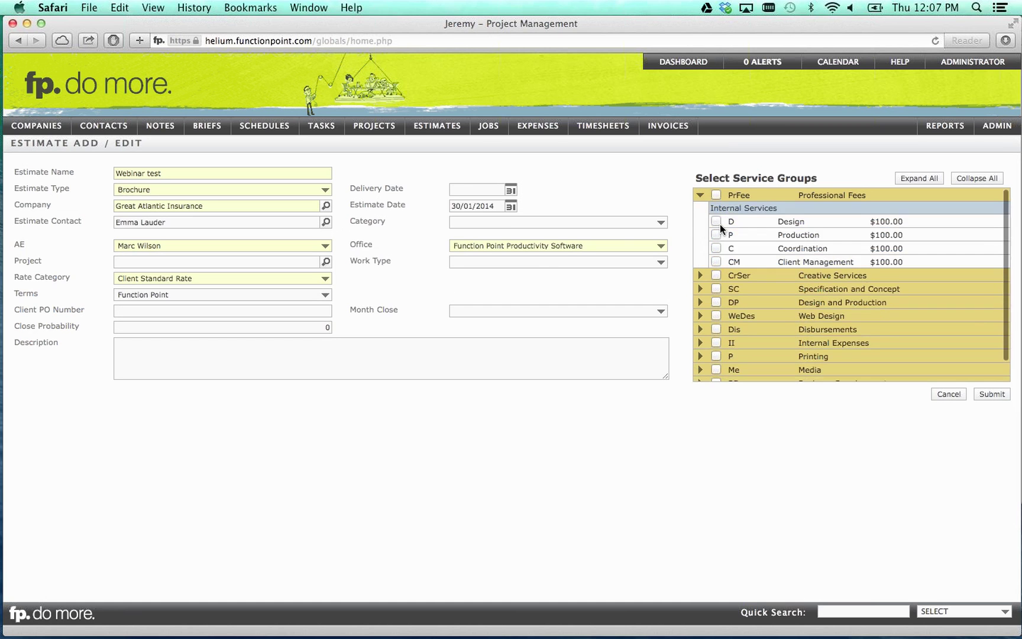
pyautogui.click(715, 234)
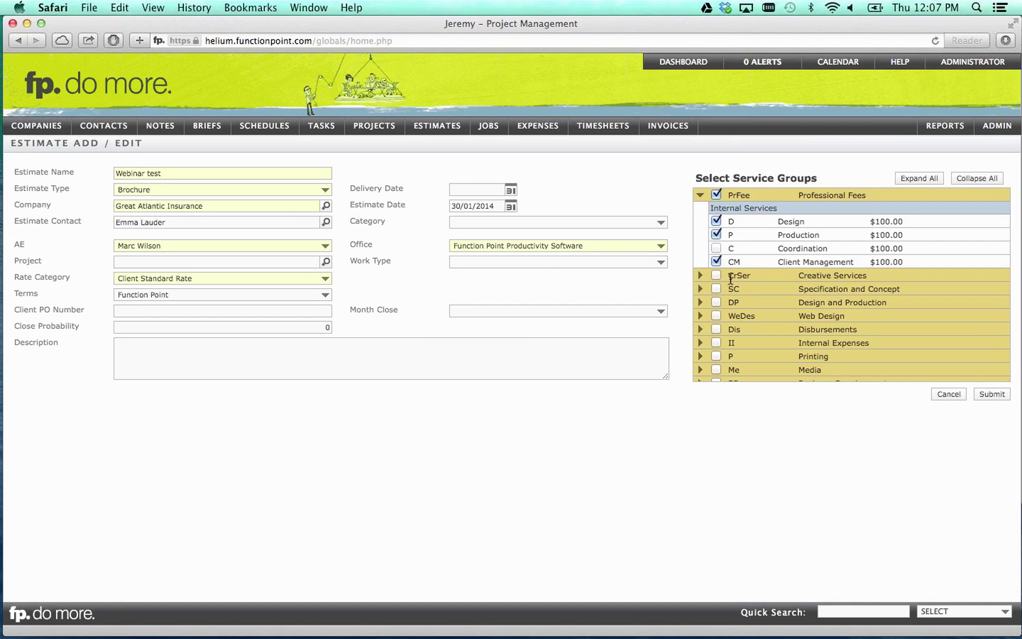
pyautogui.click(993, 395)
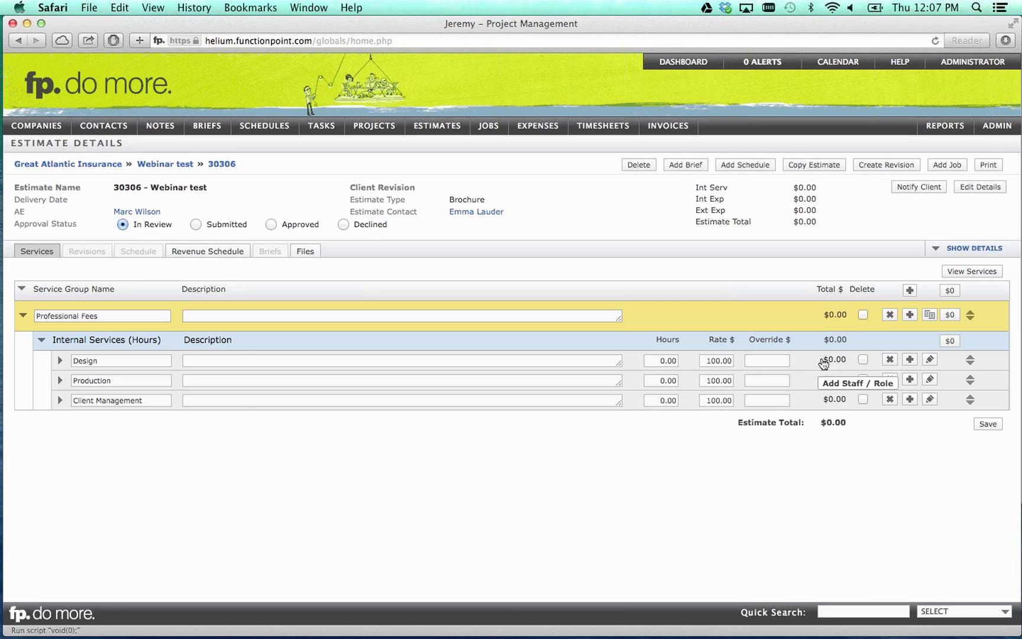
# Step: Set the hours for Design, Production and Client Management to 2 each and save the estimate
pyautogui.click(662, 359)
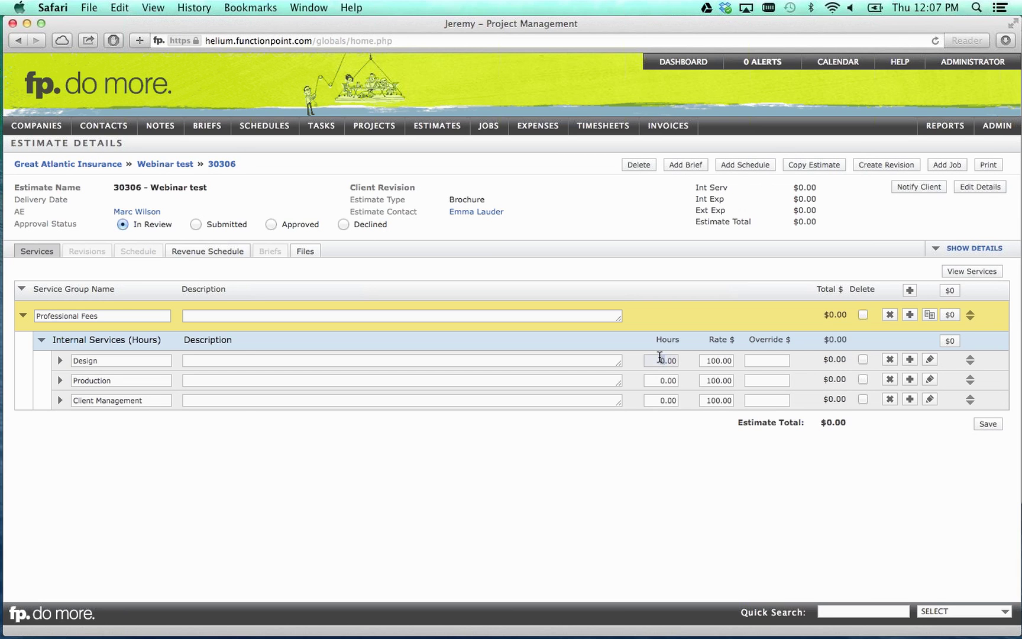
pyautogui.write('2')
pyautogui.click(665, 381)
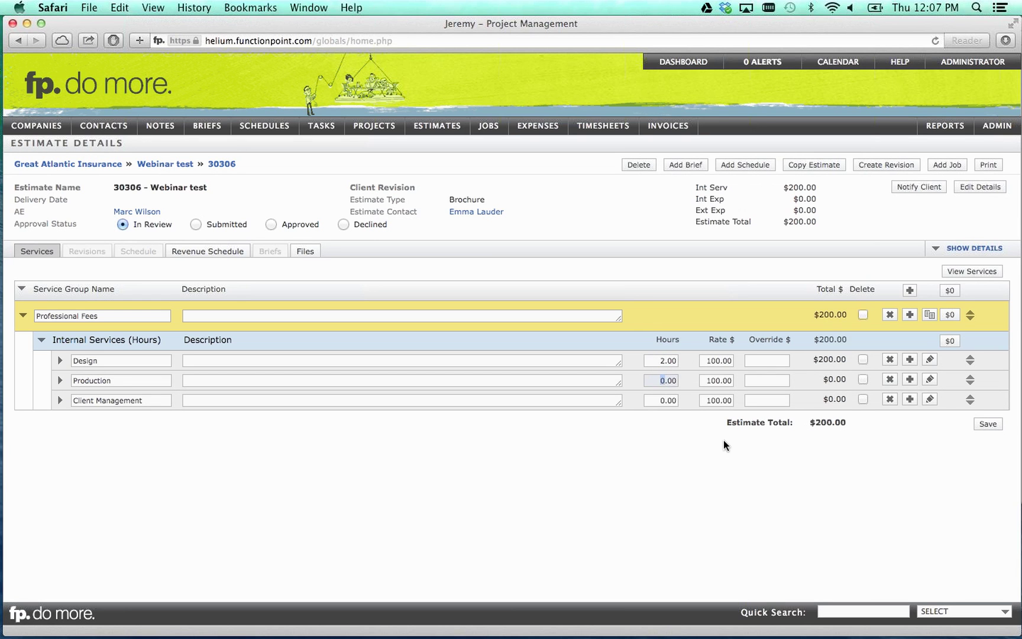
pyautogui.write('2')
pyautogui.press('Tab')
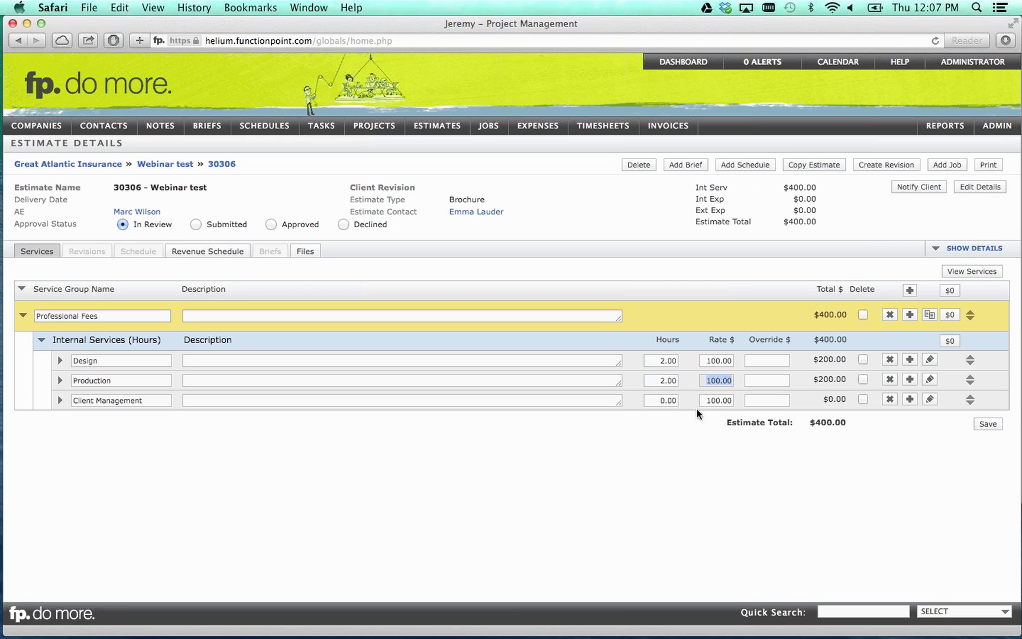
pyautogui.click(665, 401)
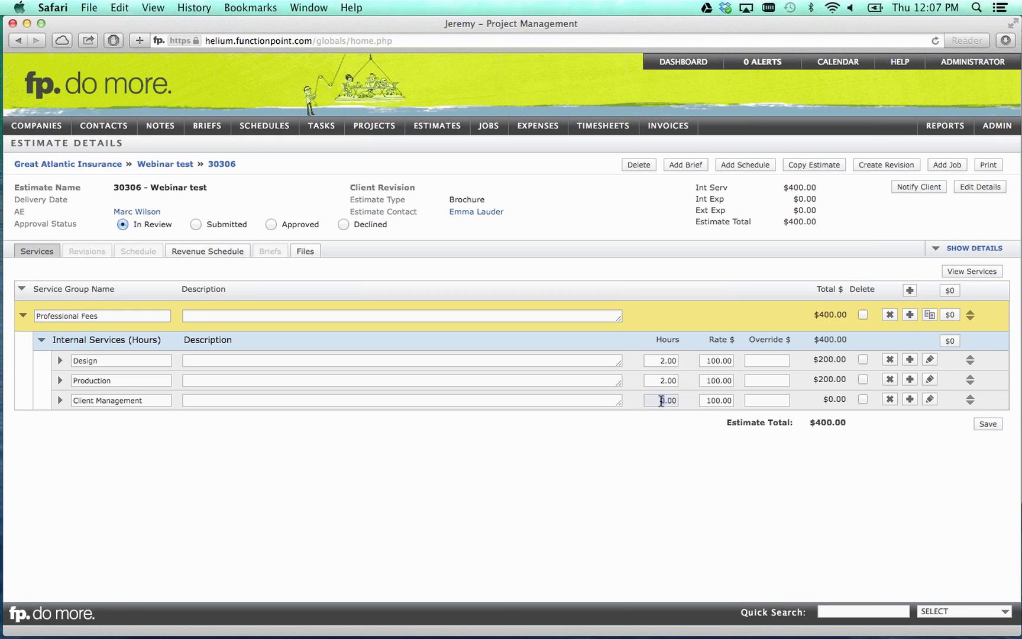
pyautogui.write('2')
pyautogui.press('Tab')
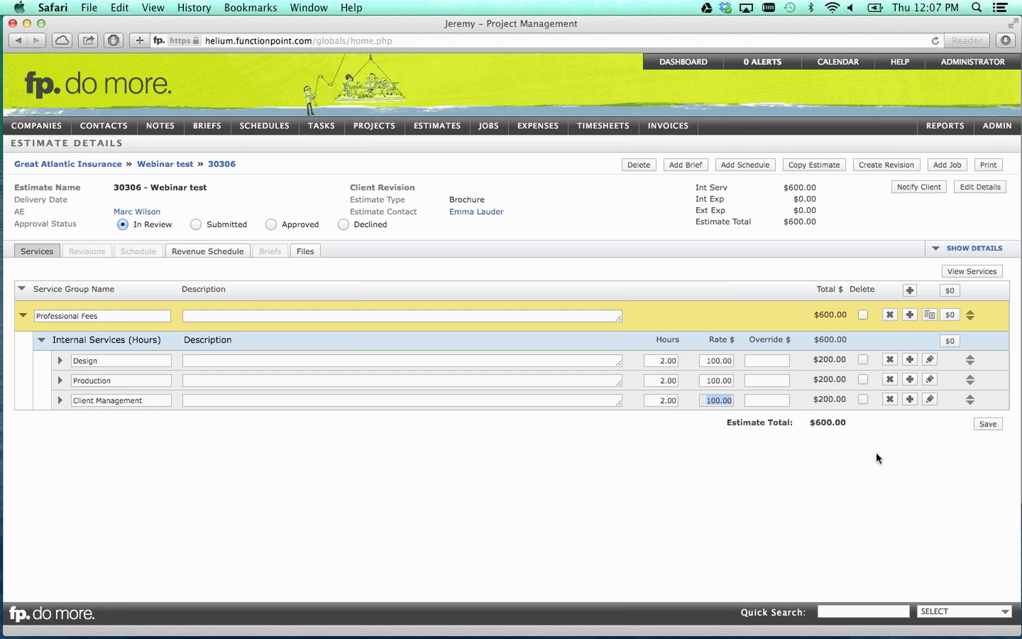
pyautogui.click(986, 424)
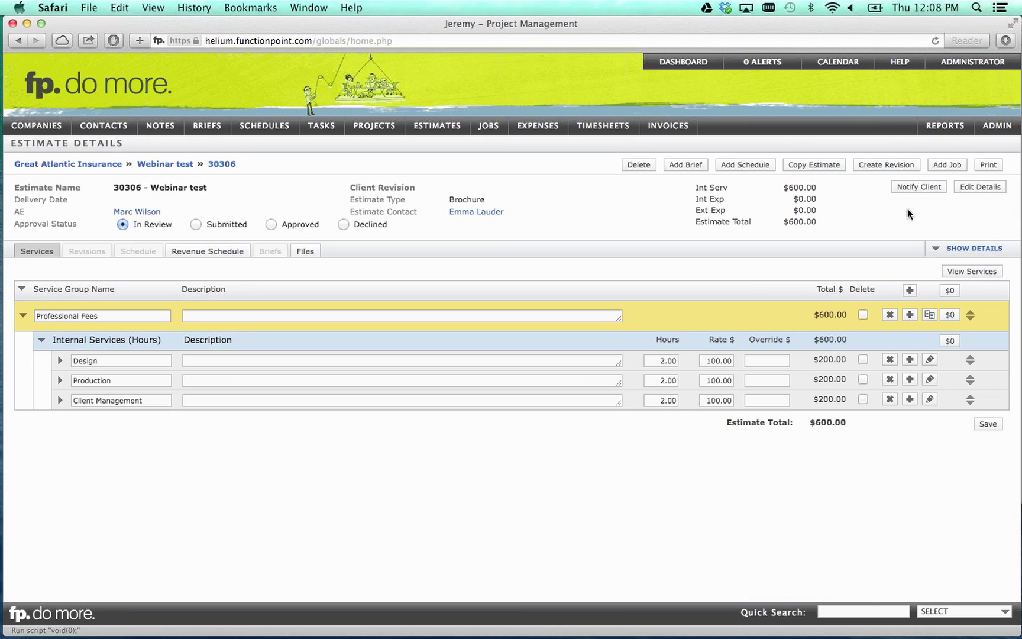
# Step: Send the client notification with the estimate PDF and the Estimate Client printout, and mark the estimate as Approved
pyautogui.click(919, 187)
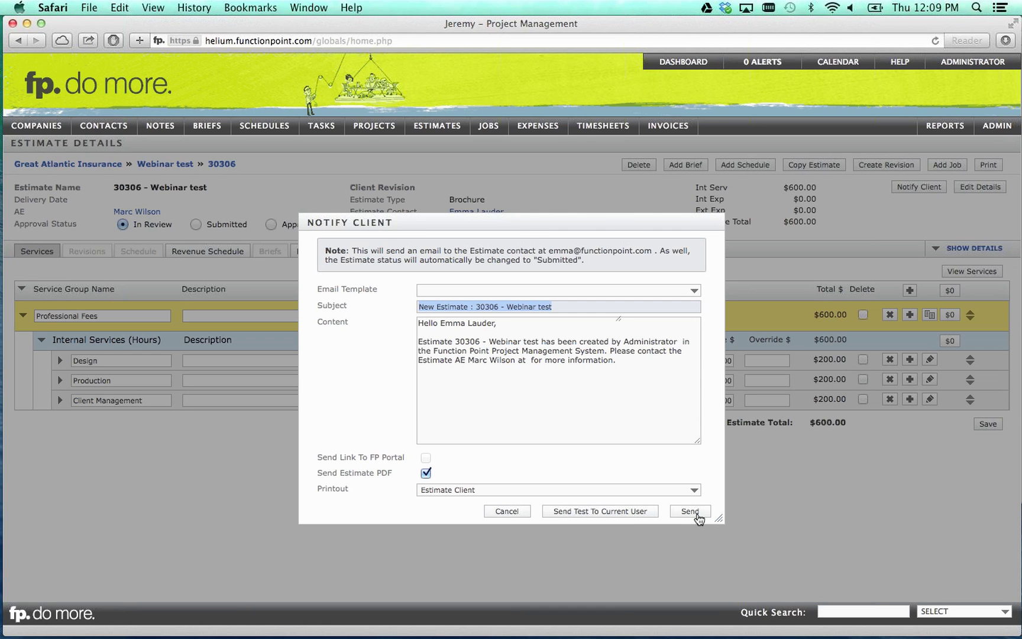
pyautogui.click(689, 511)
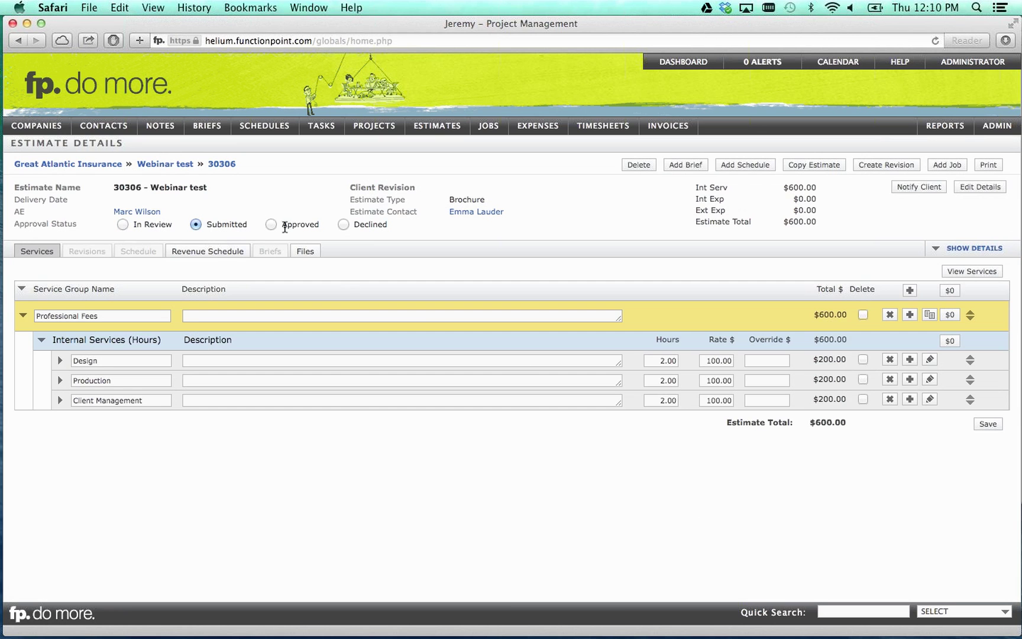
pyautogui.click(271, 224)
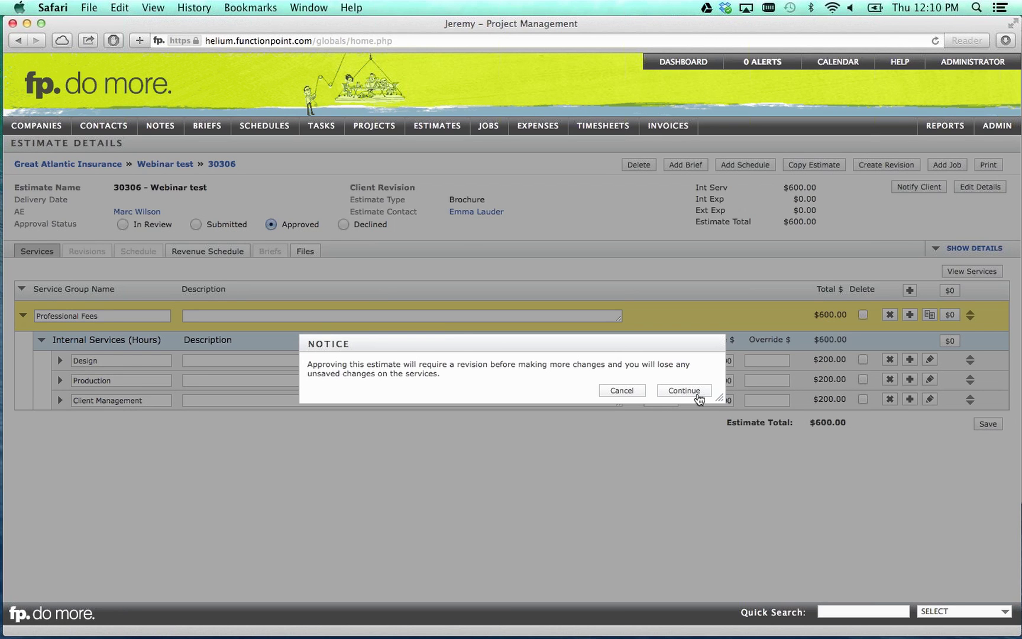
pyautogui.click(696, 394)
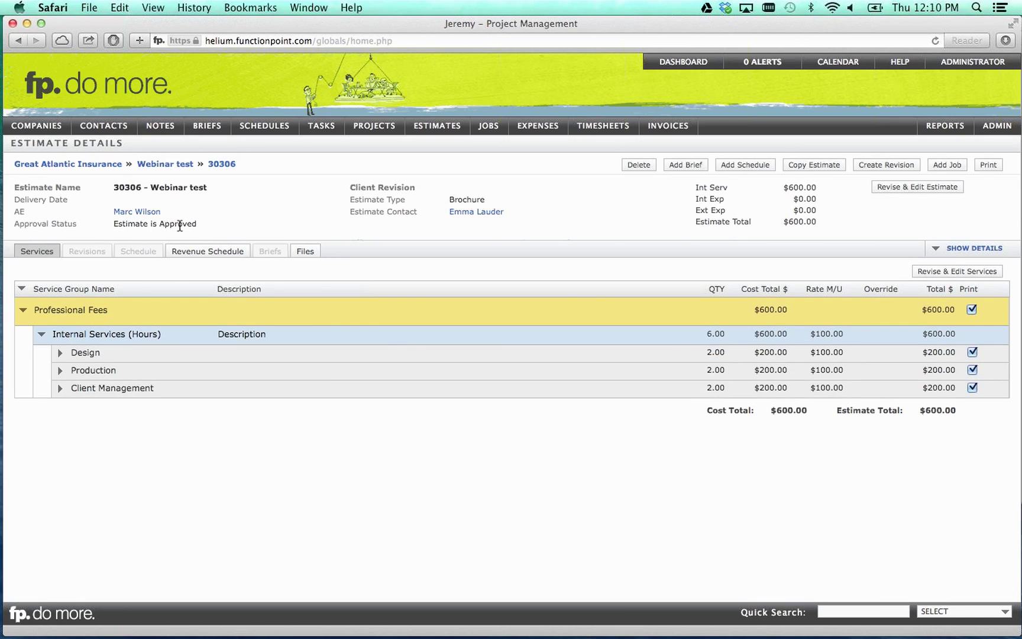
# Step: Create a job from the approved estimate and review the job's linked estimates and financials
pyautogui.click(941, 165)
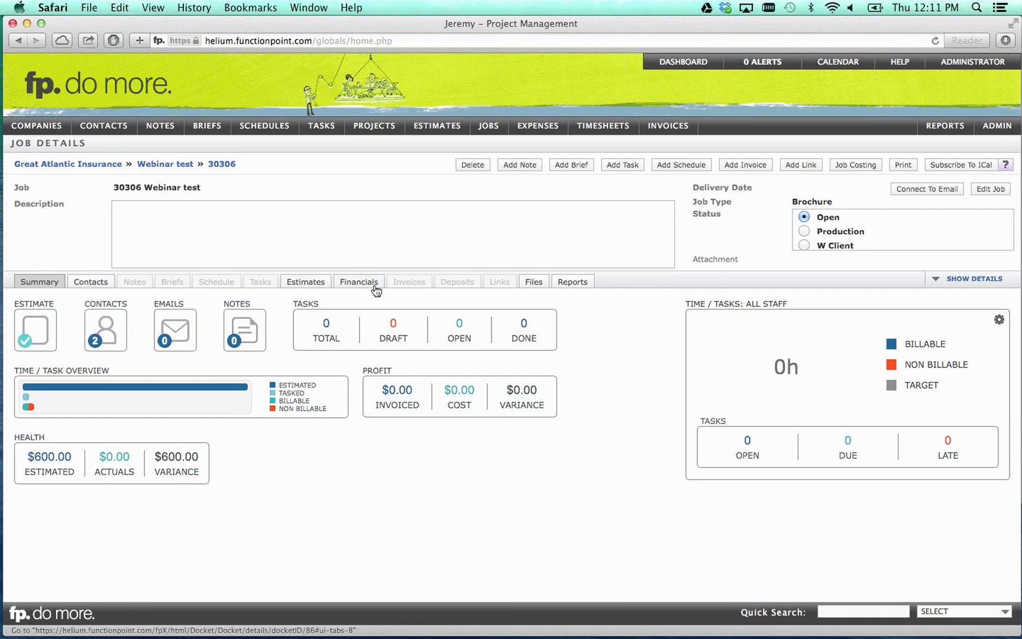
pyautogui.click(315, 285)
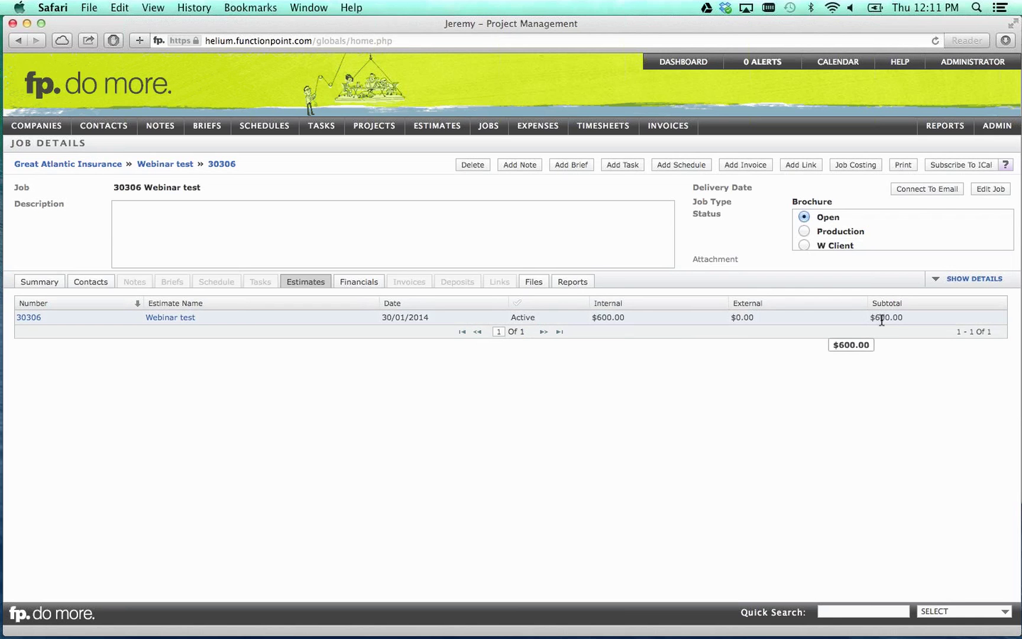
pyautogui.click(359, 285)
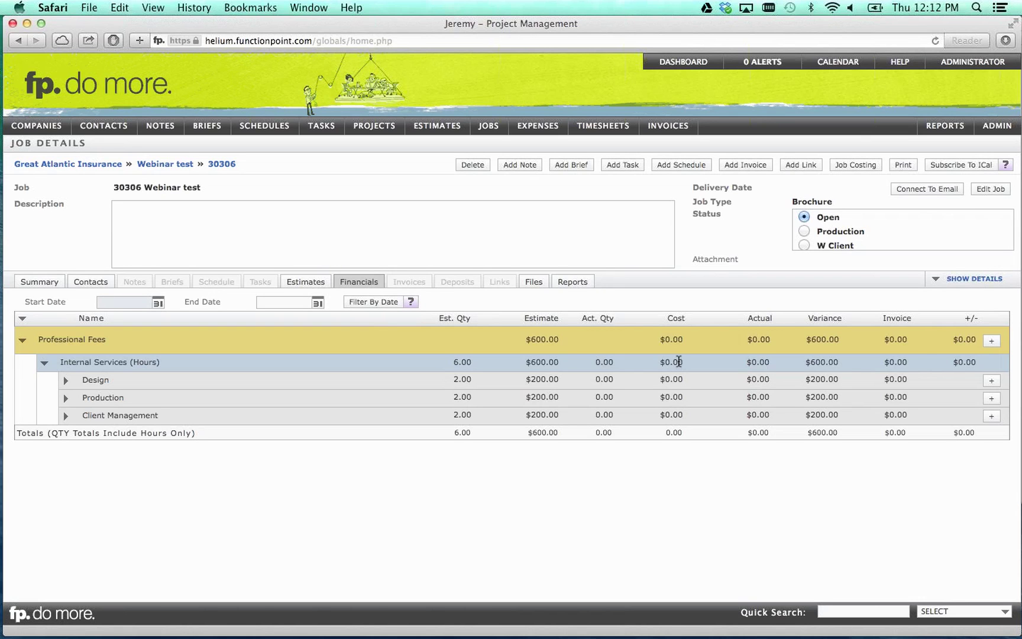
# Step: Find the estimate whose name contains "webinar" and open its details
pyautogui.moveTo(437, 126)
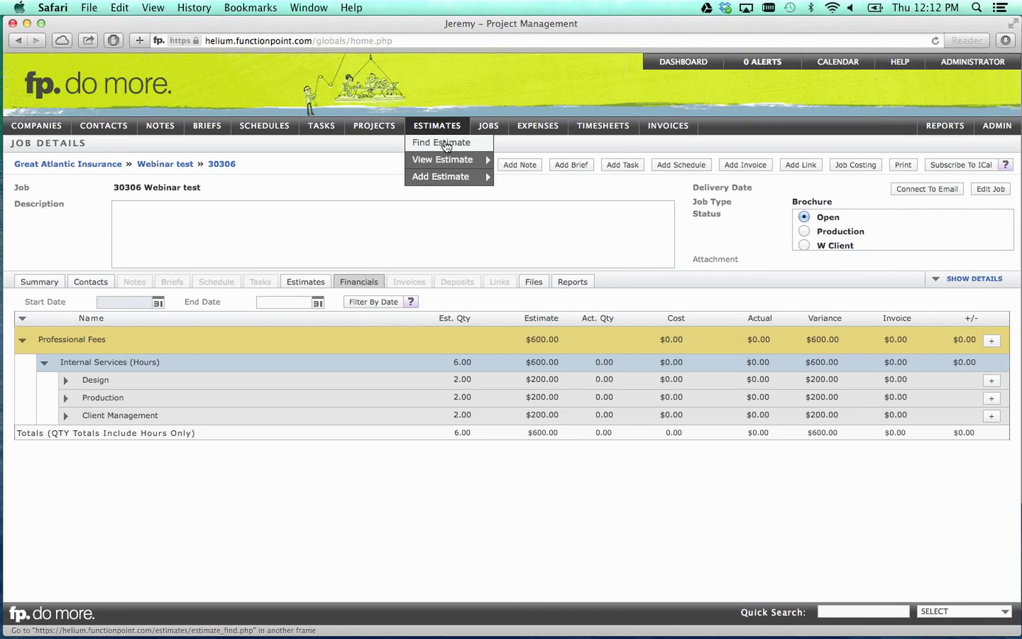
pyautogui.click(446, 144)
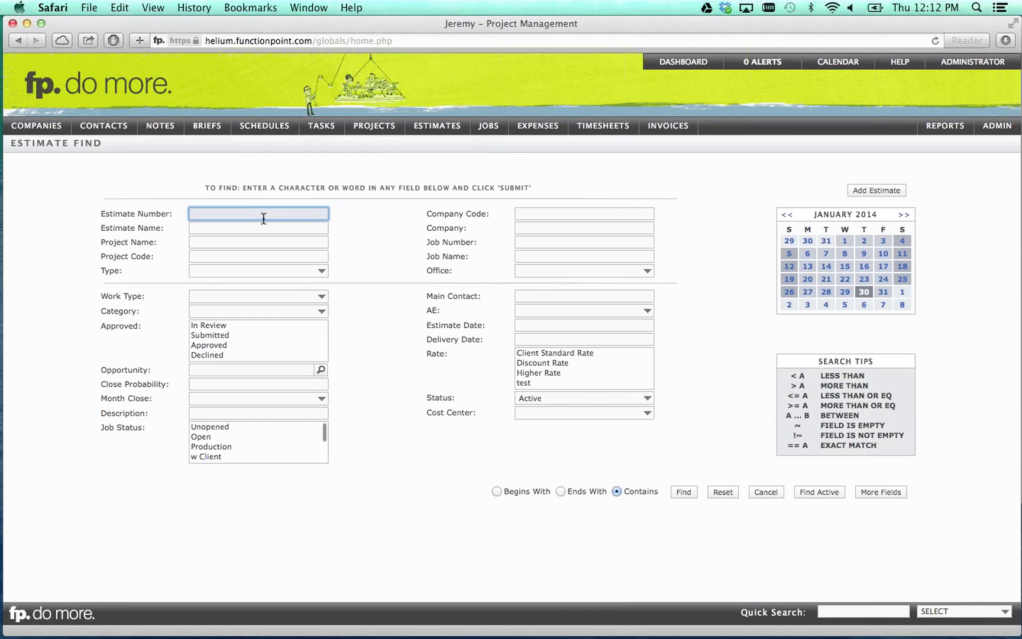
pyautogui.click(262, 226)
pyautogui.write('we')
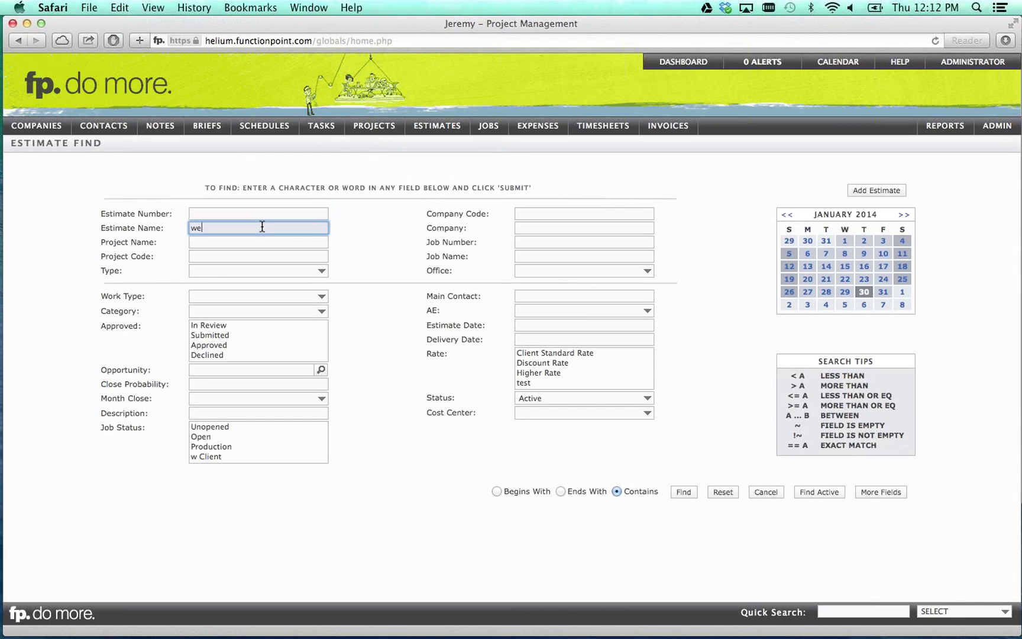
pyautogui.write('binar')
pyautogui.click(682, 495)
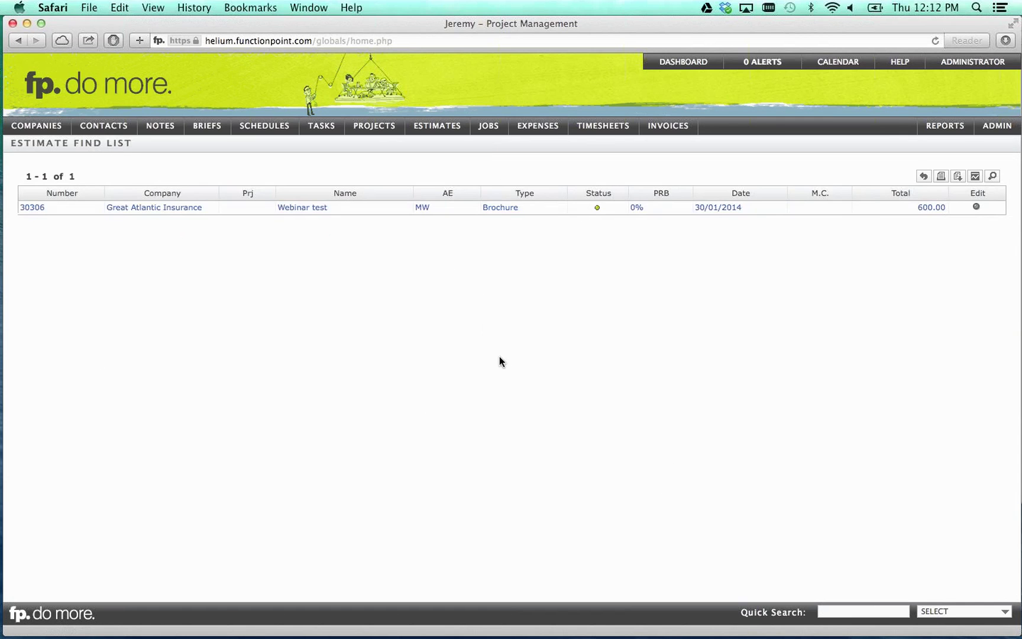
pyautogui.click(154, 213)
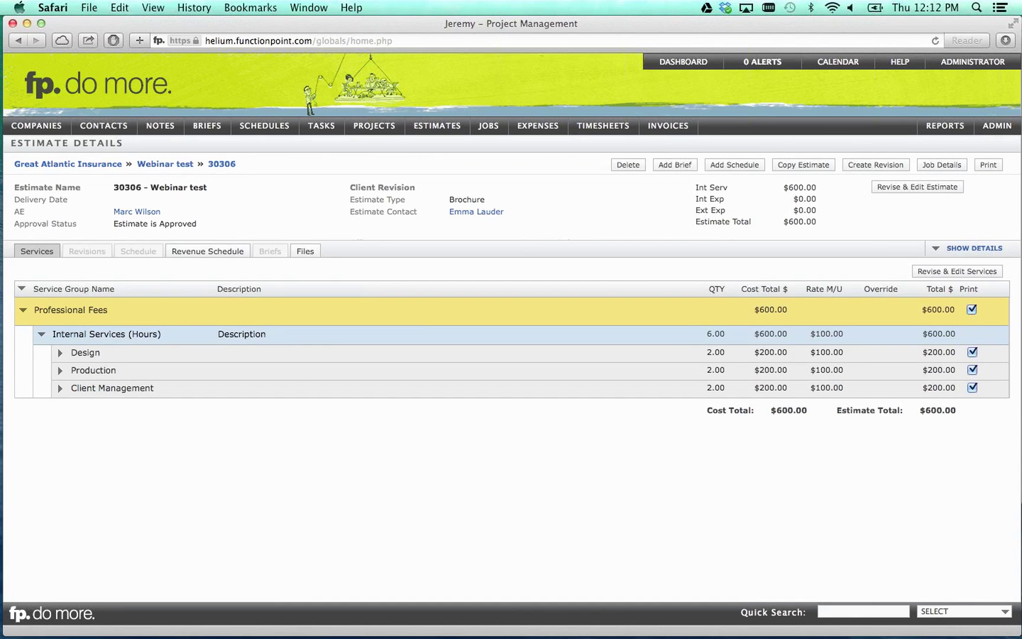
# Step: Request an editable revision of the approved estimate and cancel the request
pyautogui.press('super+Tab')
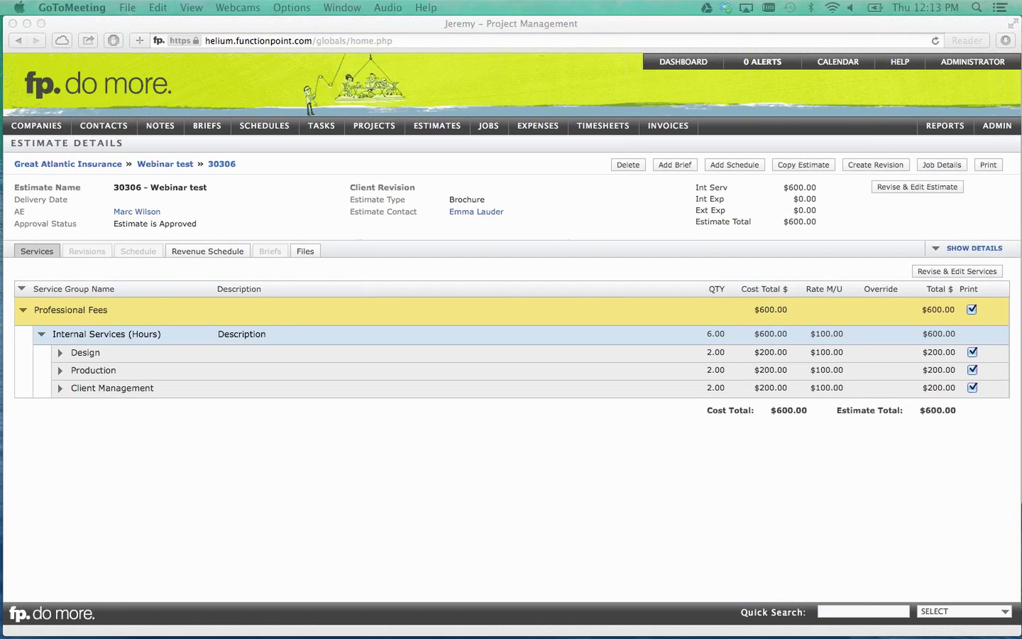
pyautogui.click(921, 188)
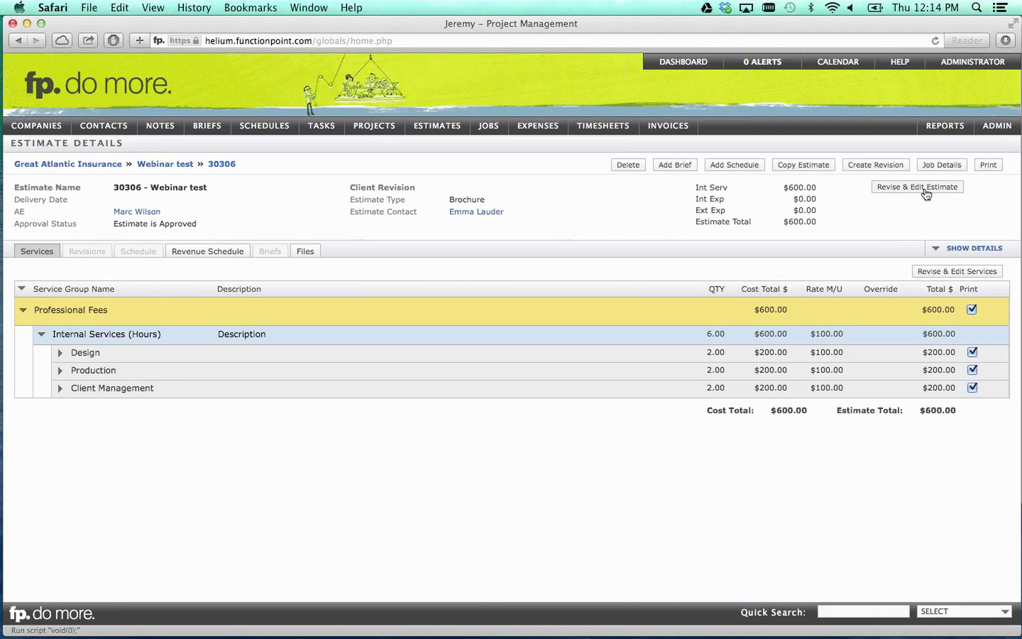
pyautogui.click(926, 194)
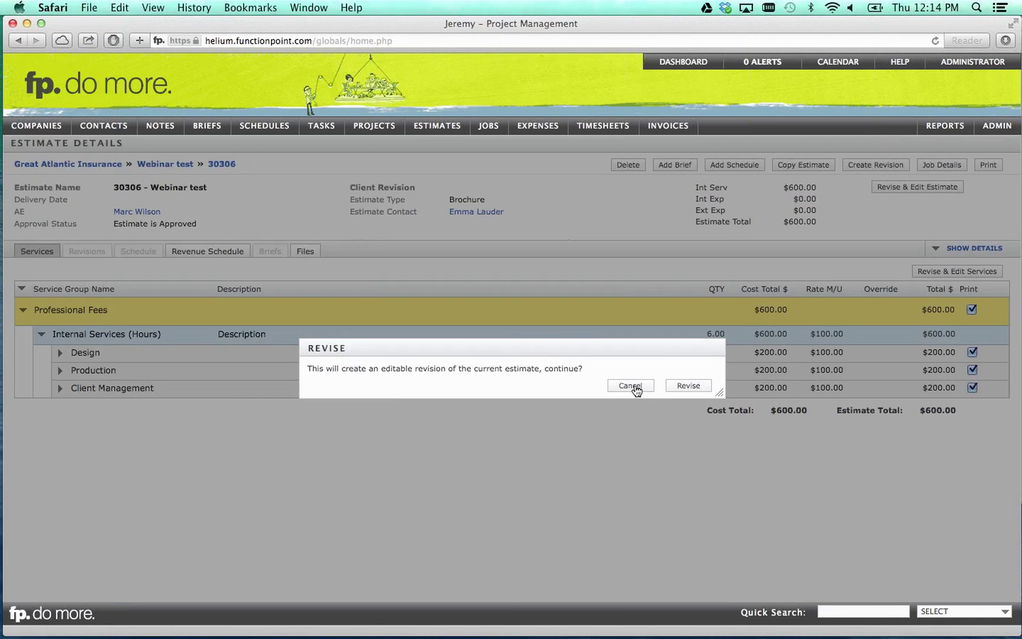
pyautogui.click(630, 385)
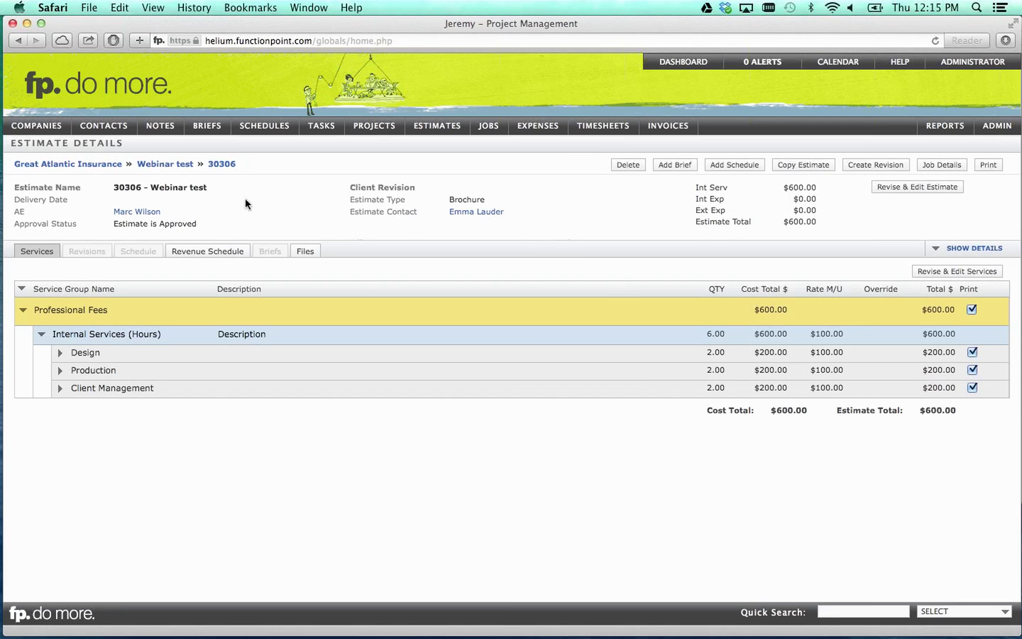
# Step: Open the contact details of the person listed as the estimate contact
pyautogui.moveTo(150, 134)
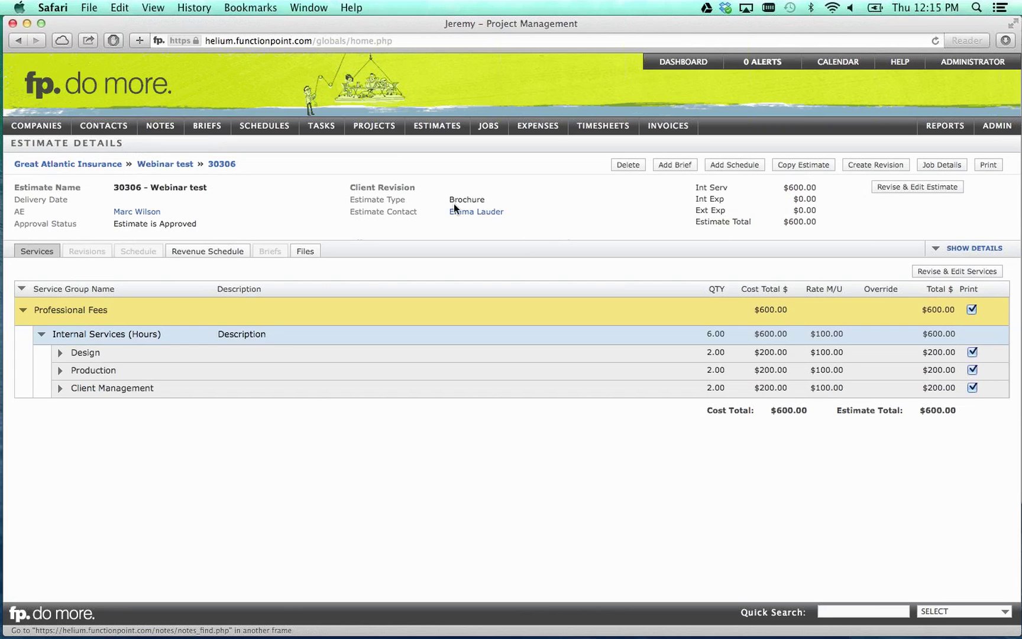
pyautogui.click(470, 213)
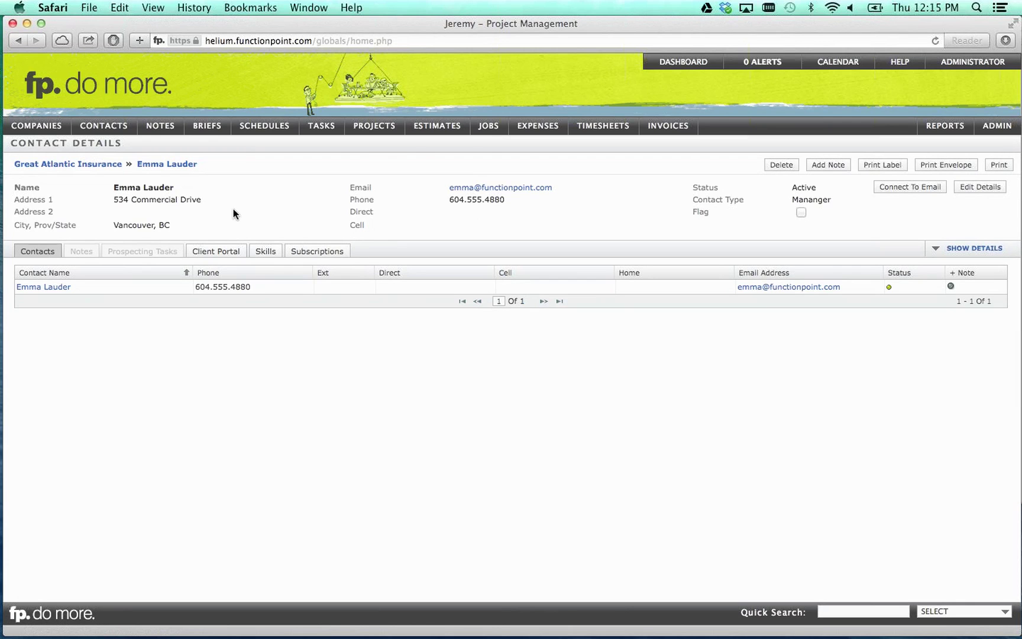
# Step: Reopen the recently viewed Webinar test estimate and view its files and folders
pyautogui.moveTo(478, 131)
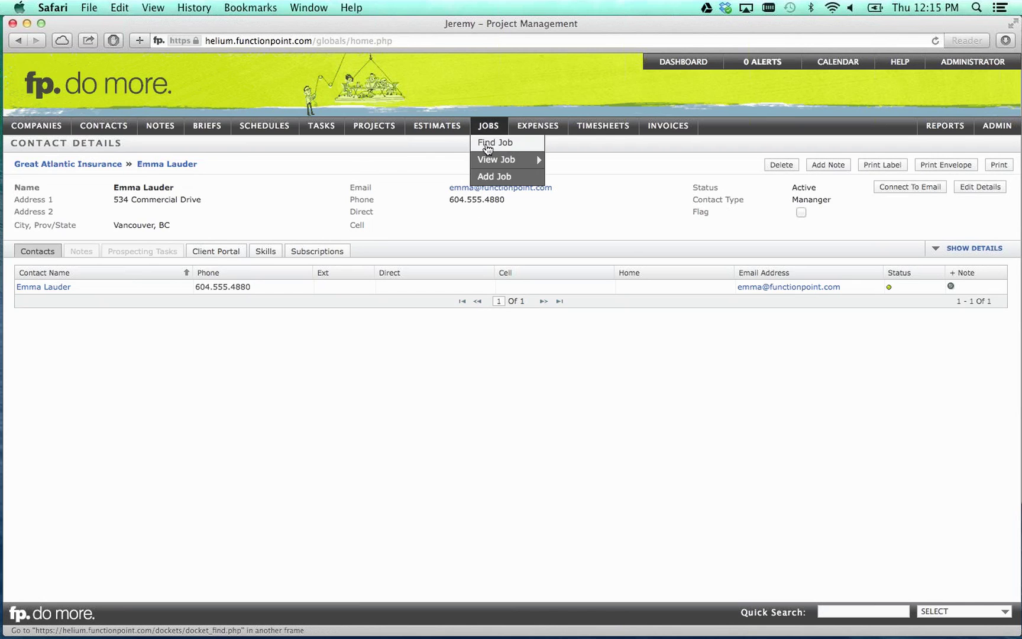
pyautogui.moveTo(437, 126)
pyautogui.moveTo(447, 159)
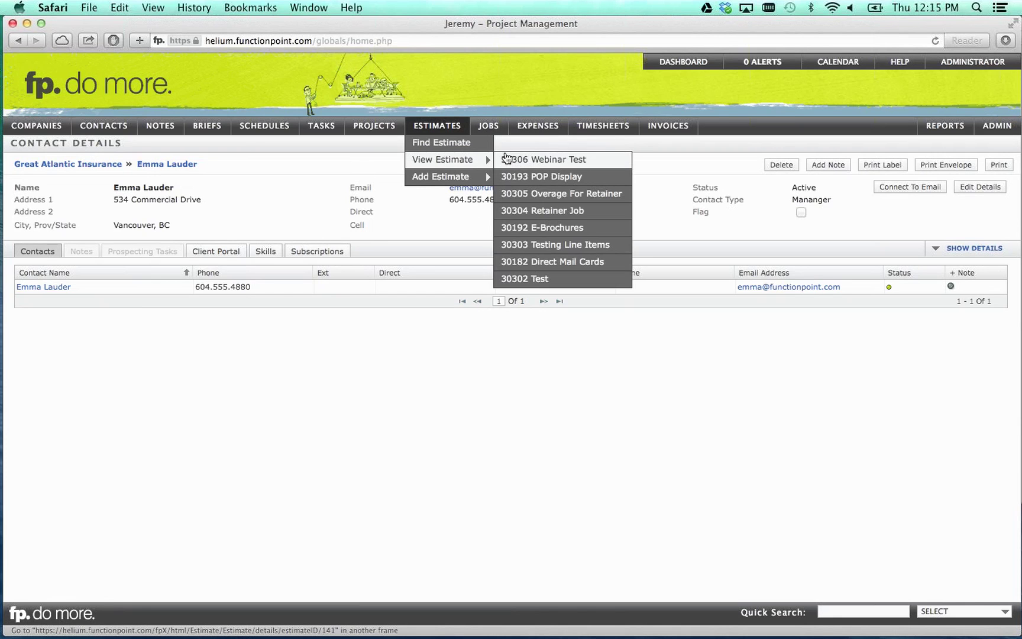
pyautogui.click(507, 159)
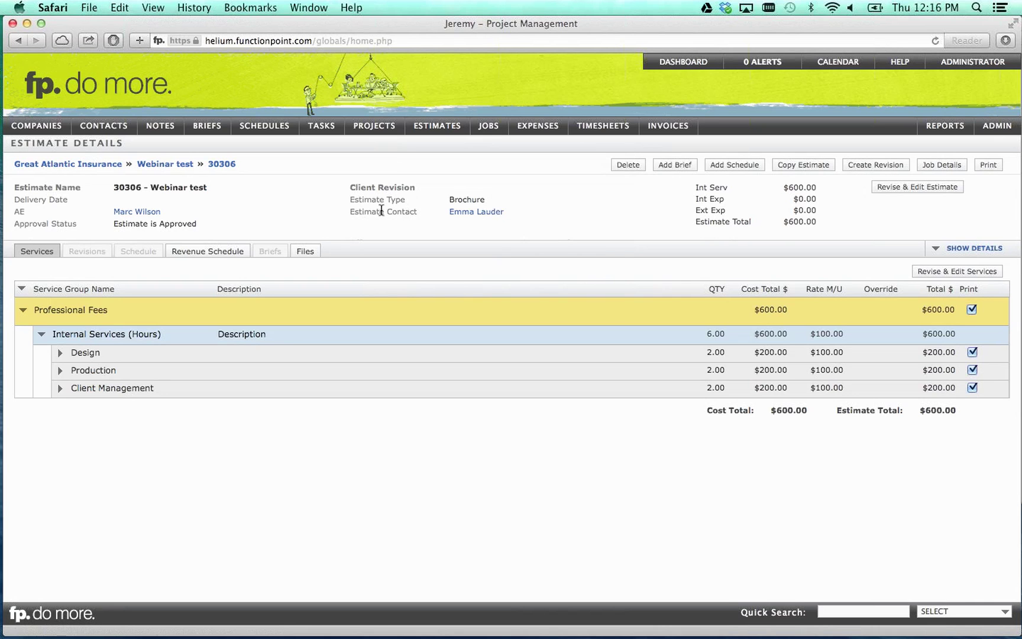
pyautogui.click(312, 249)
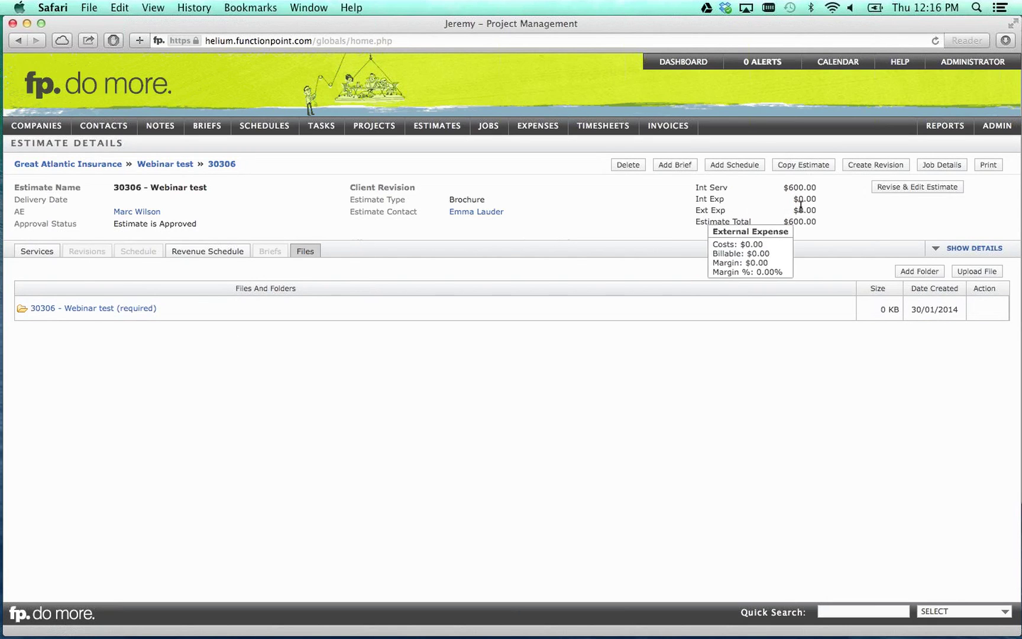
# Step: Search estimates by name for "webinar" and open the Webinar test estimate
pyautogui.moveTo(483, 128)
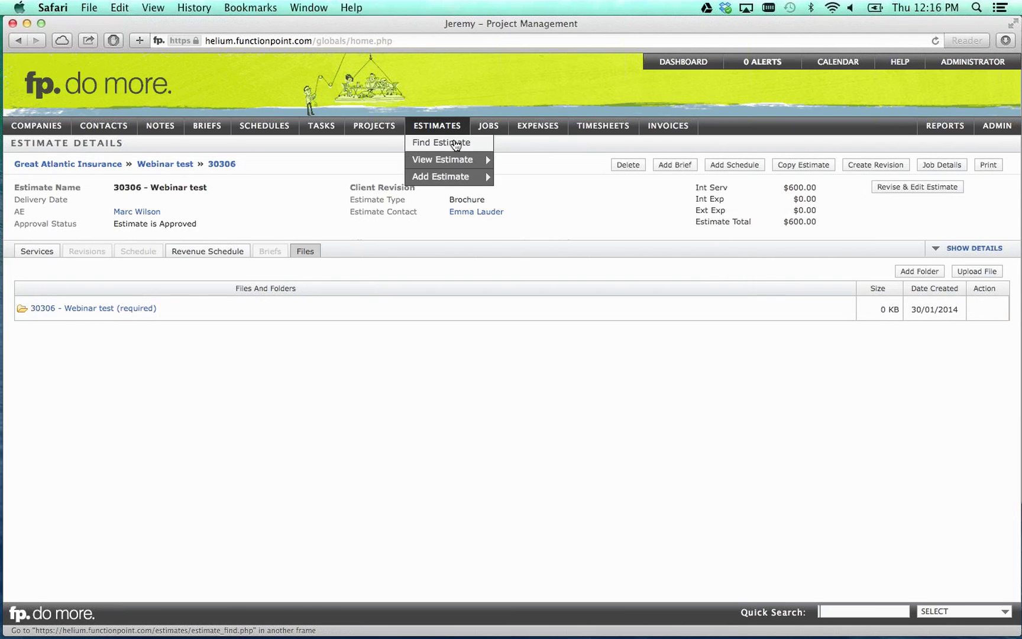
pyautogui.click(456, 145)
pyautogui.click(263, 228)
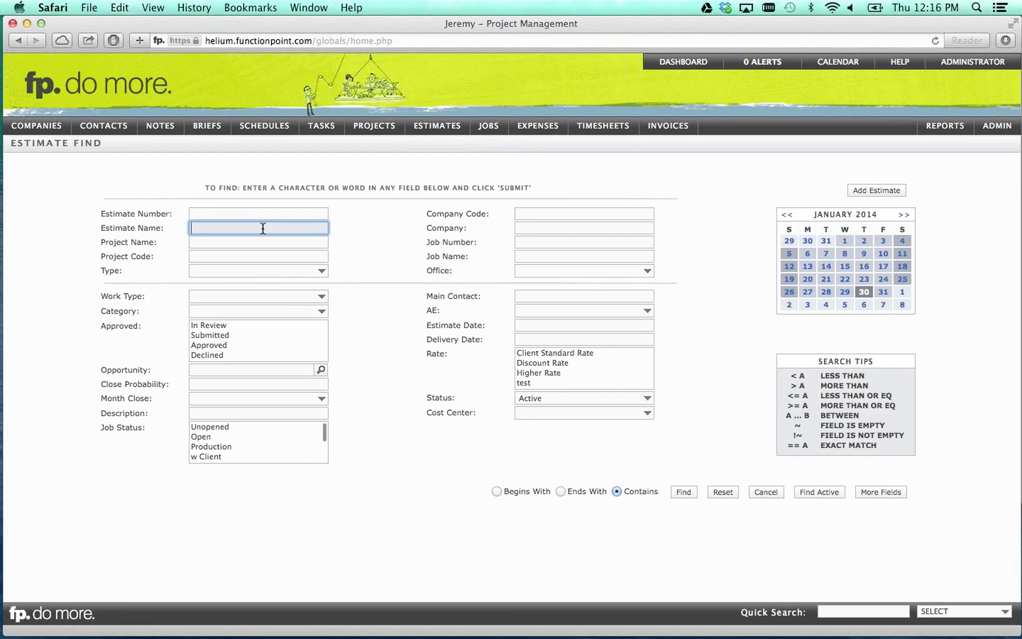
pyautogui.write('webinar')
pyautogui.click(684, 492)
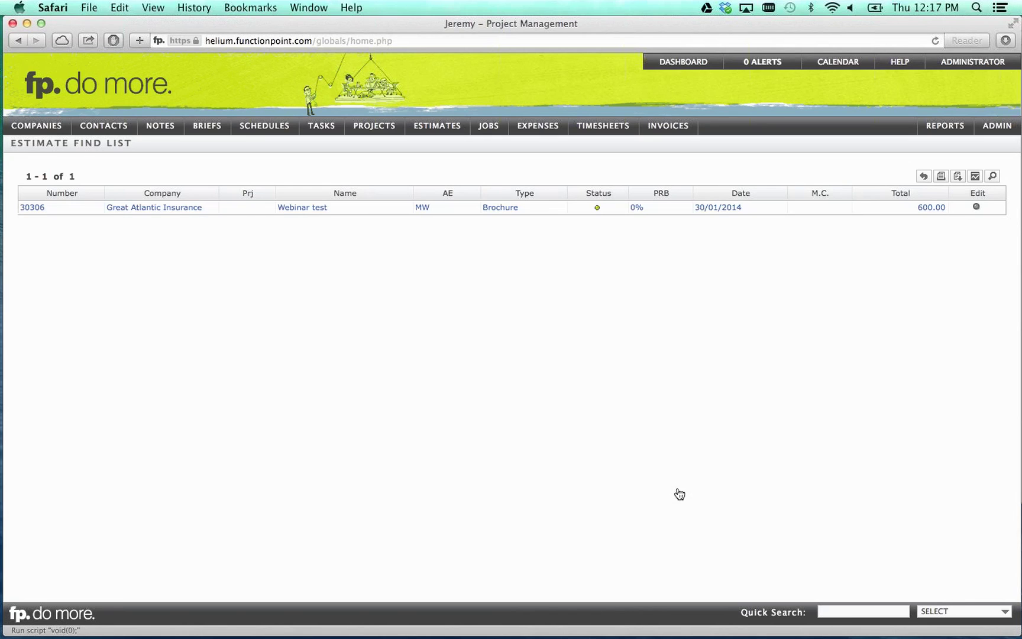
pyautogui.click(306, 210)
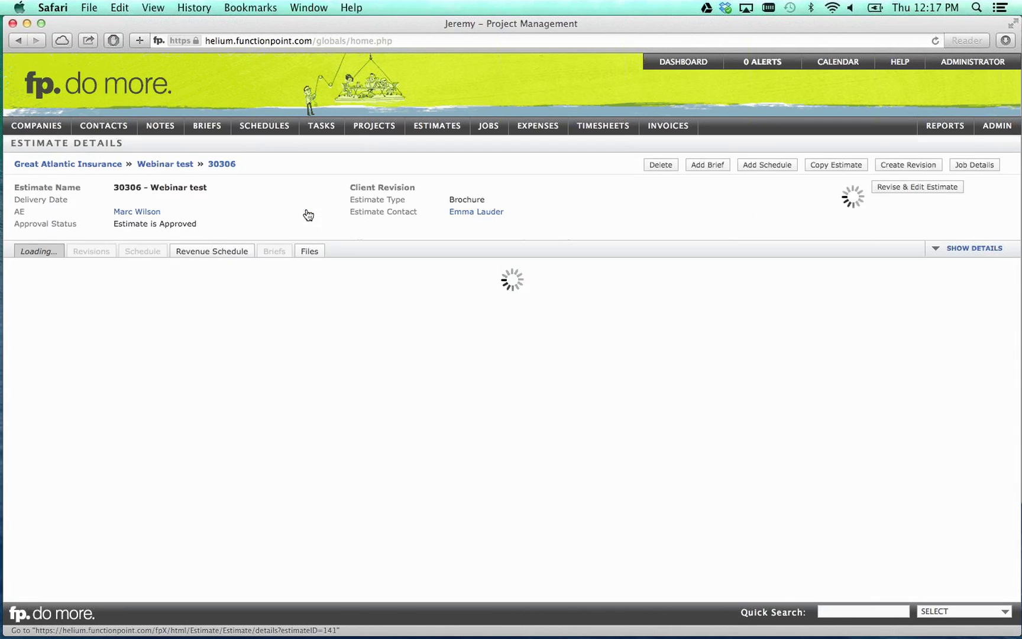
# Step: Copy the estimate as "Webinar test 2" with estimate type Direct Mail and rate category Higher Rate
pyautogui.moveTo(778, 187)
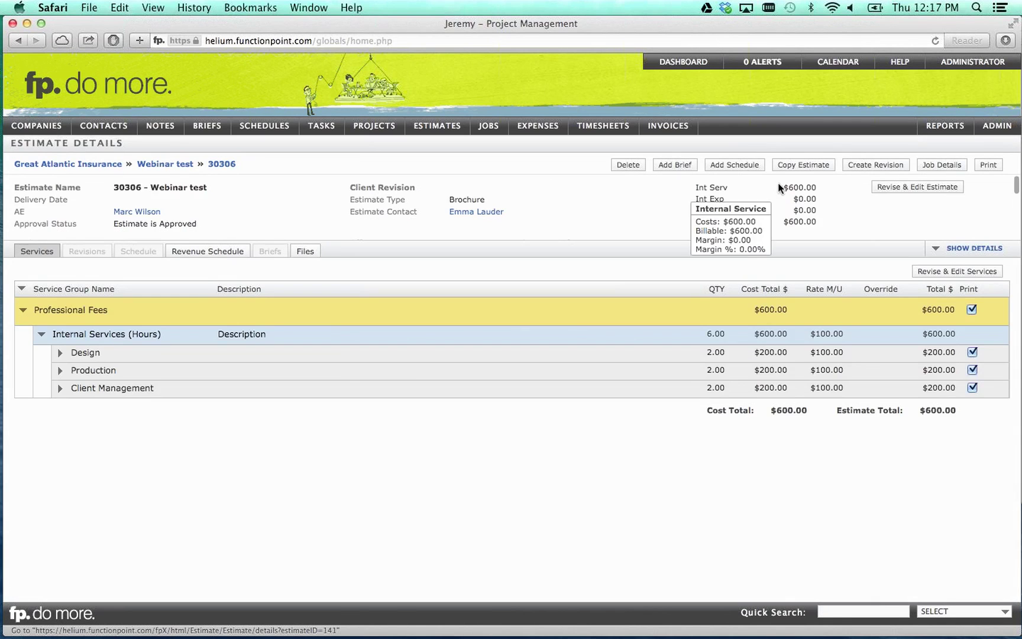
pyautogui.click(807, 169)
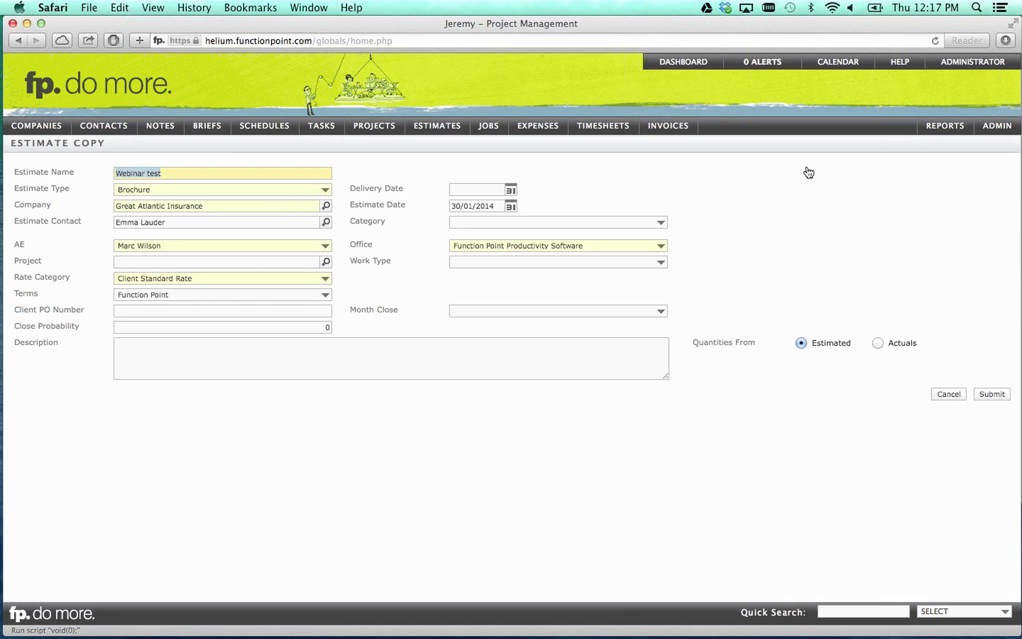
pyautogui.click(329, 170)
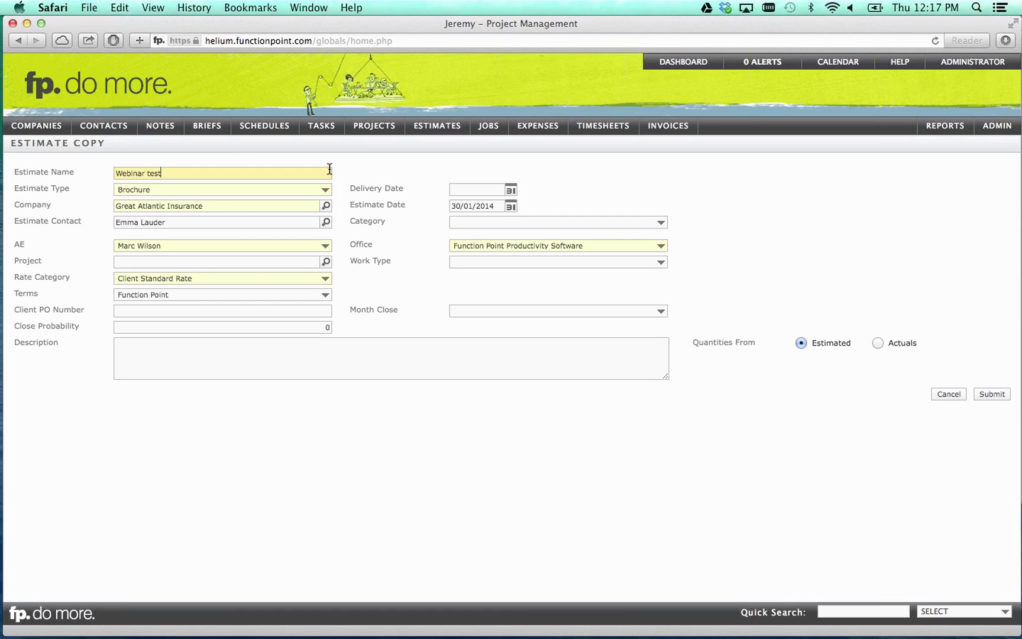
pyautogui.write('2')
pyautogui.click(297, 190)
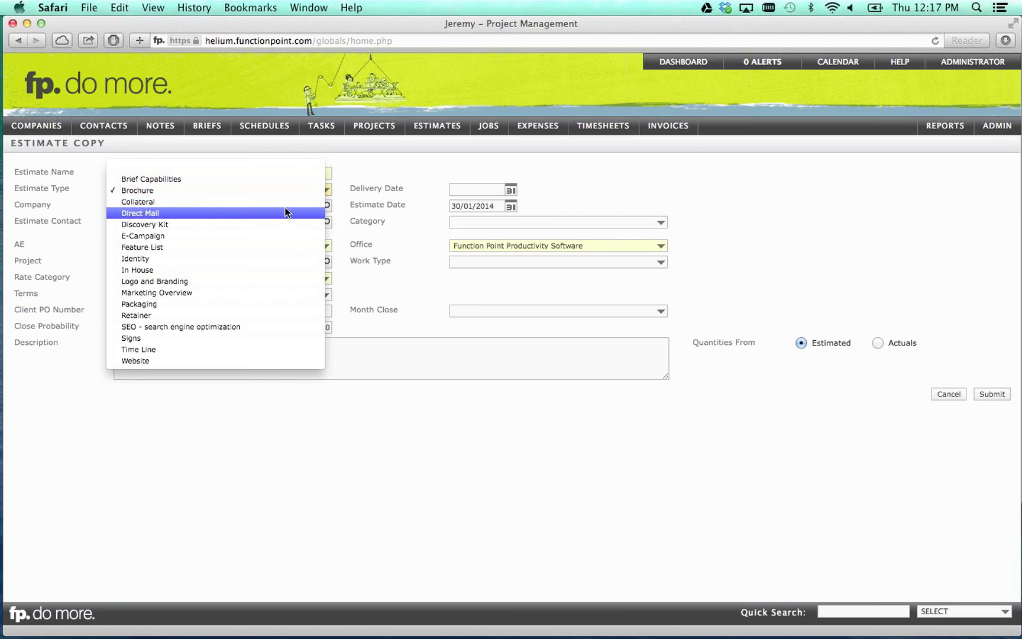
pyautogui.click(285, 212)
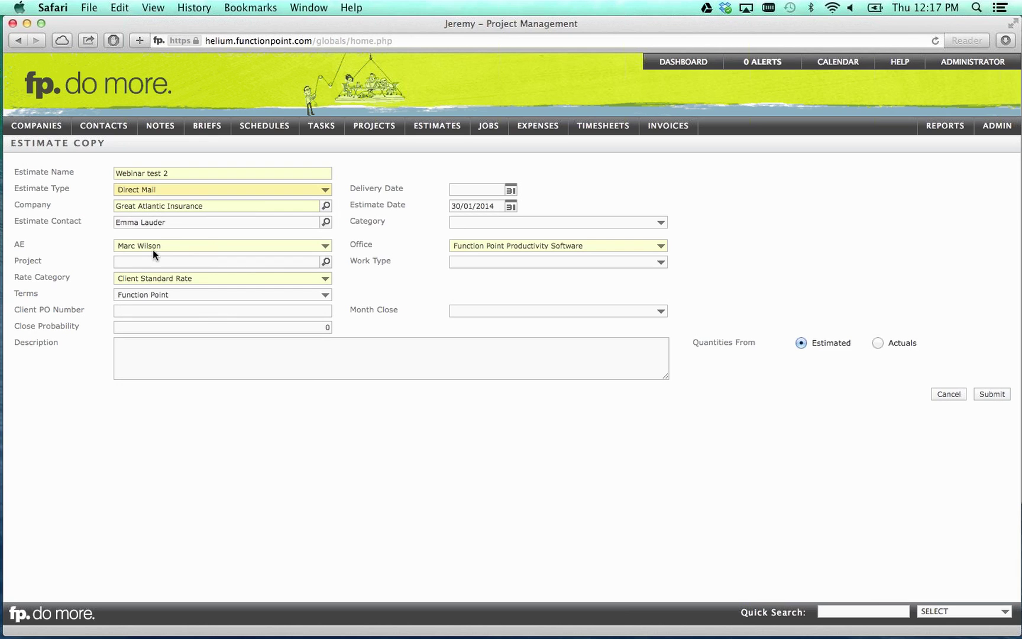
pyautogui.click(183, 277)
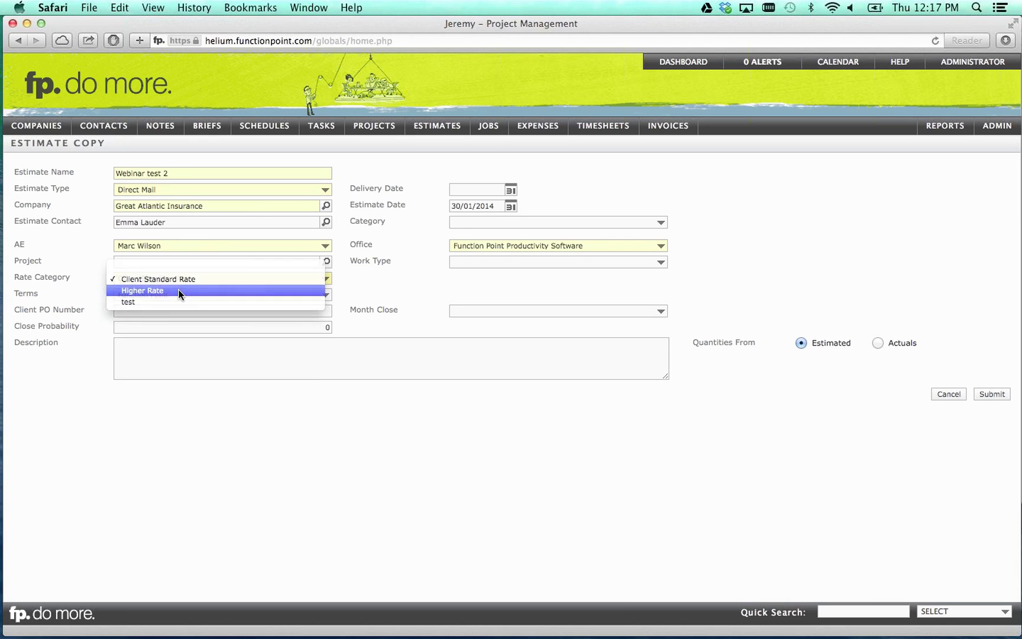
pyautogui.click(181, 290)
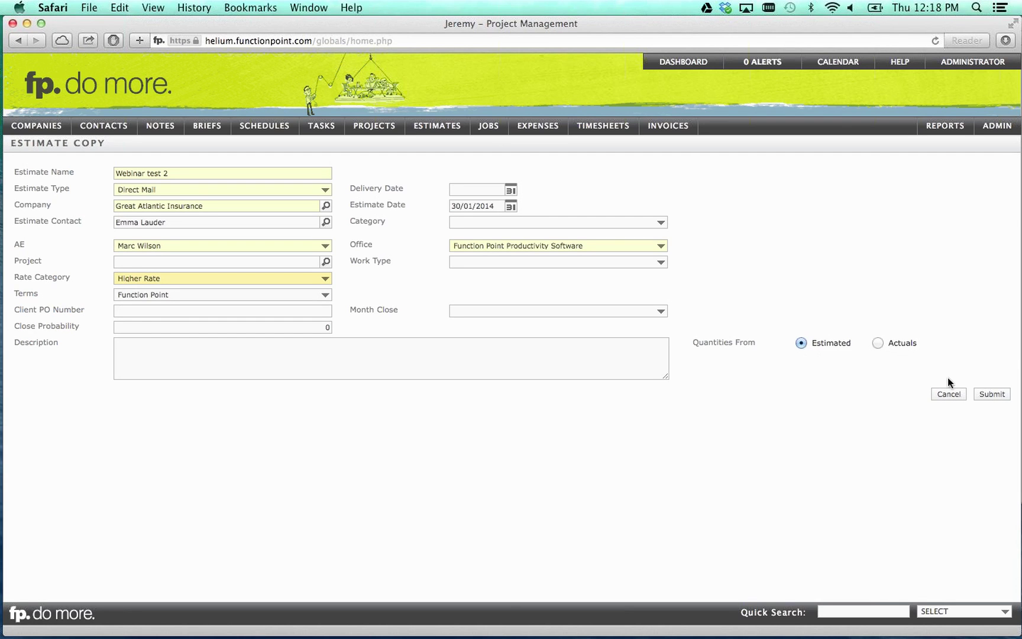
pyautogui.click(988, 396)
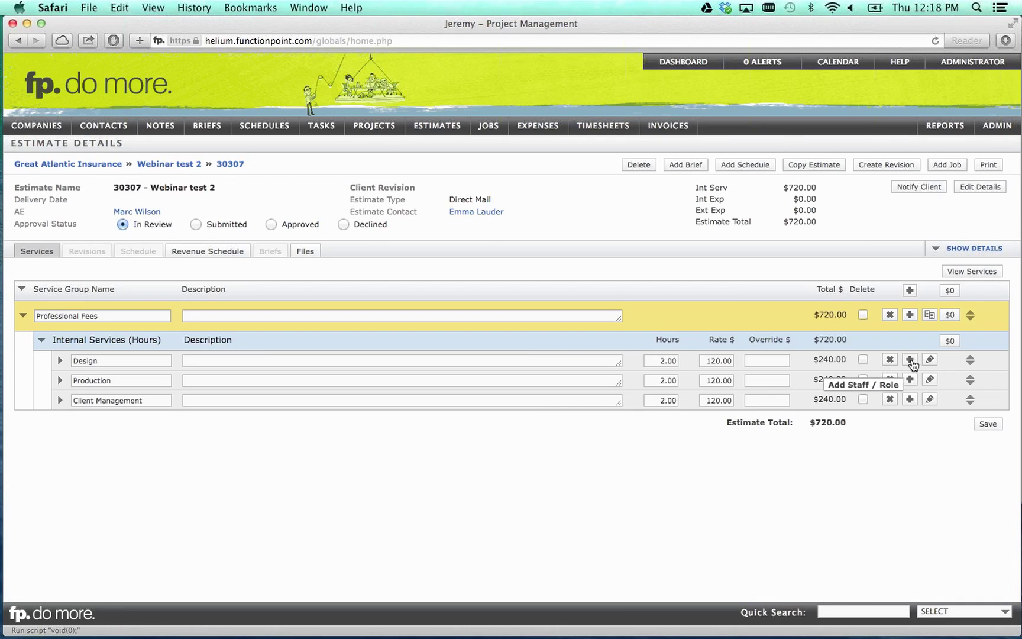
# Step: Assign the estimate's AE and the other staff member listed under Project Manager to the Design service
pyautogui.click(910, 359)
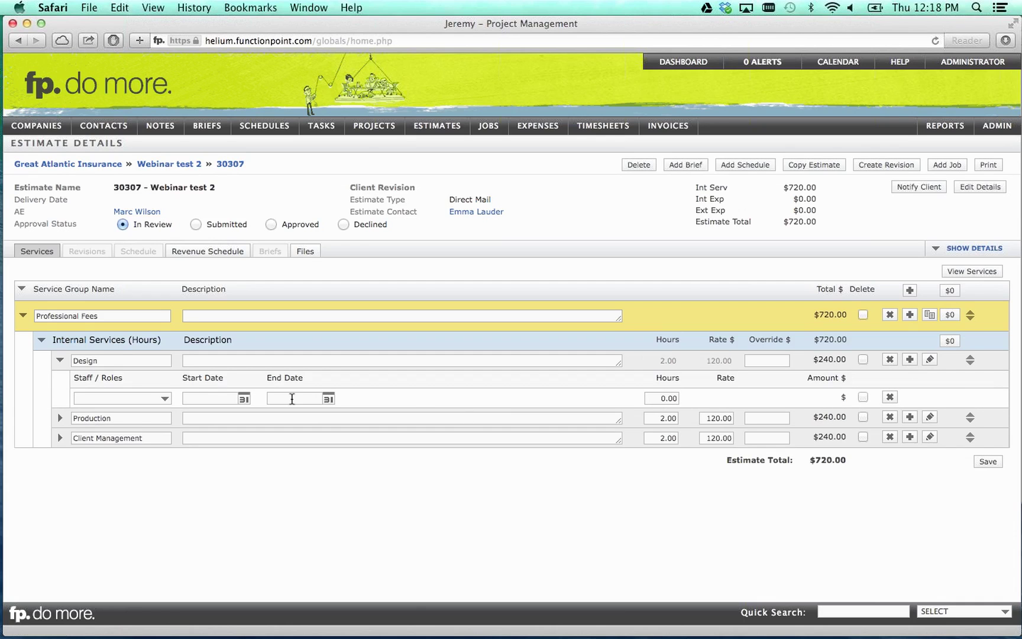
pyautogui.click(166, 398)
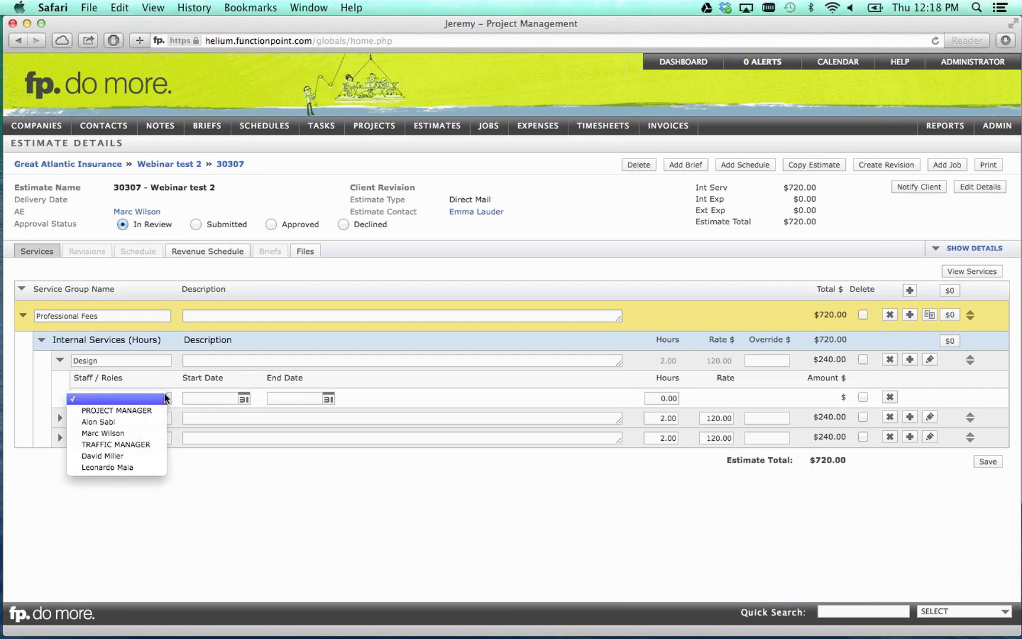
pyautogui.click(153, 433)
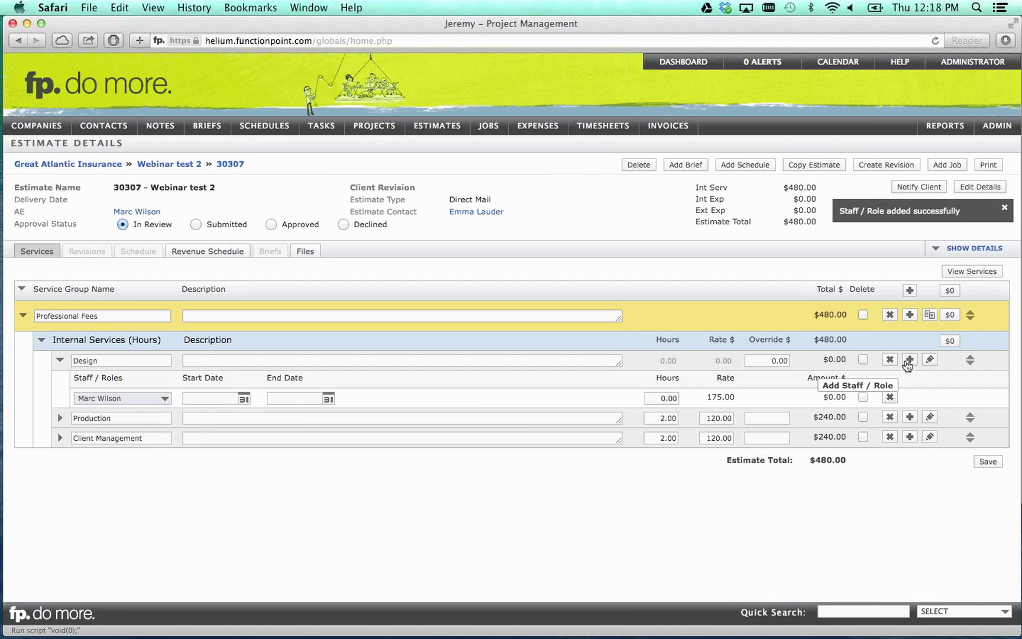
pyautogui.click(910, 360)
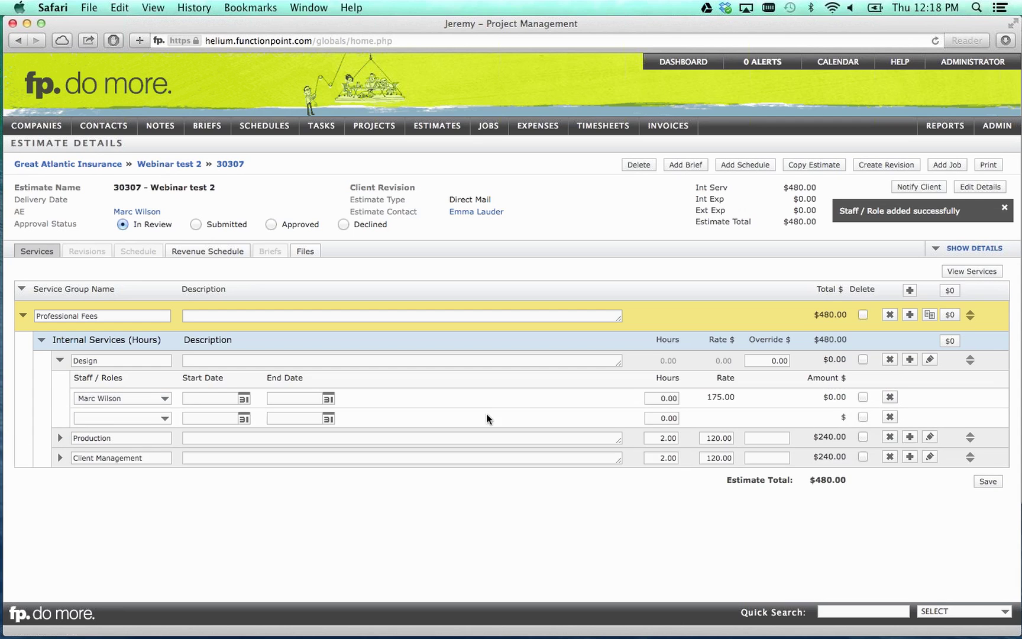
pyautogui.click(169, 418)
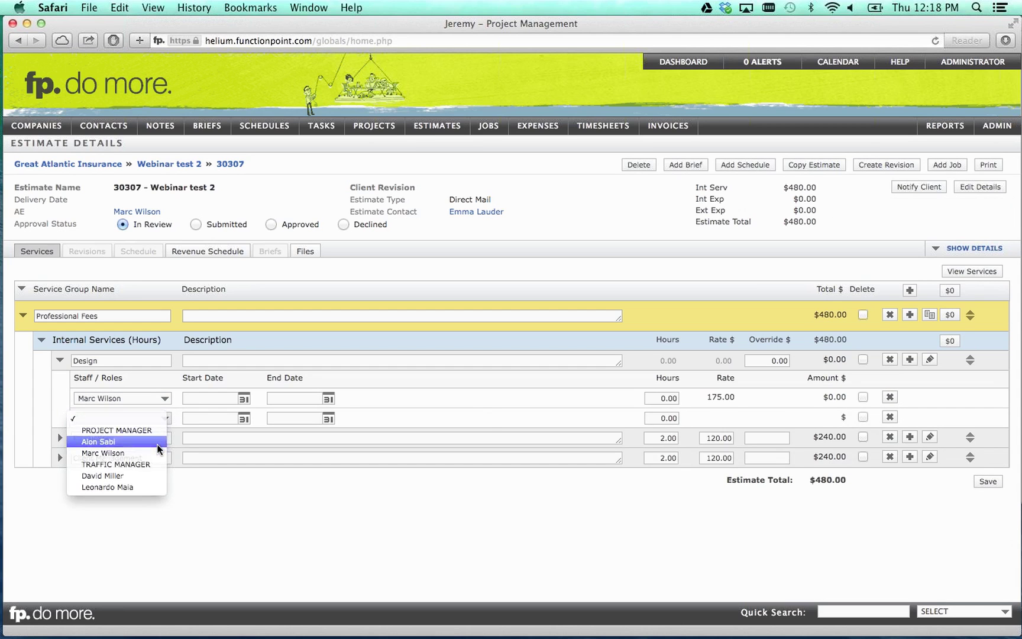
pyautogui.click(157, 441)
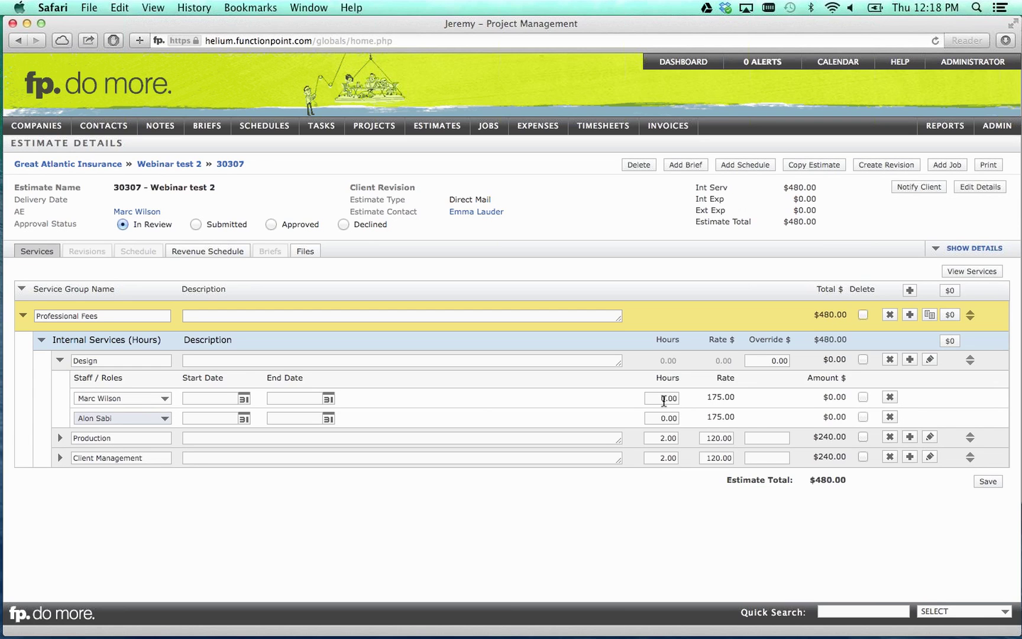
# Step: Set the Design hours to 3 for the first staff member and 1 for the second, and save the services
pyautogui.click(657, 399)
pyautogui.write('3')
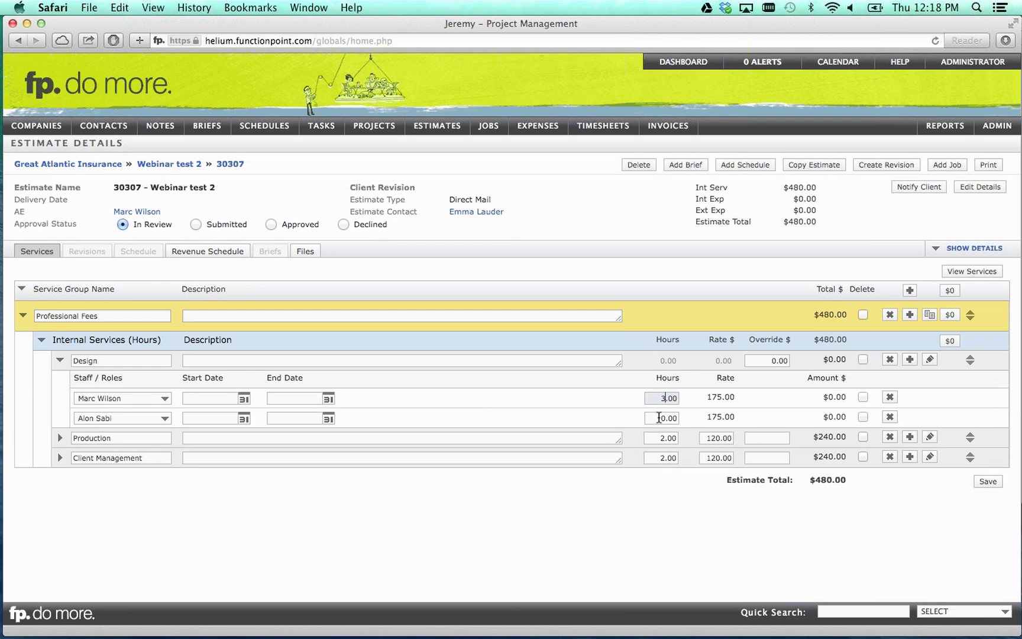
pyautogui.moveTo(666, 419); pyautogui.dragTo(651, 420)
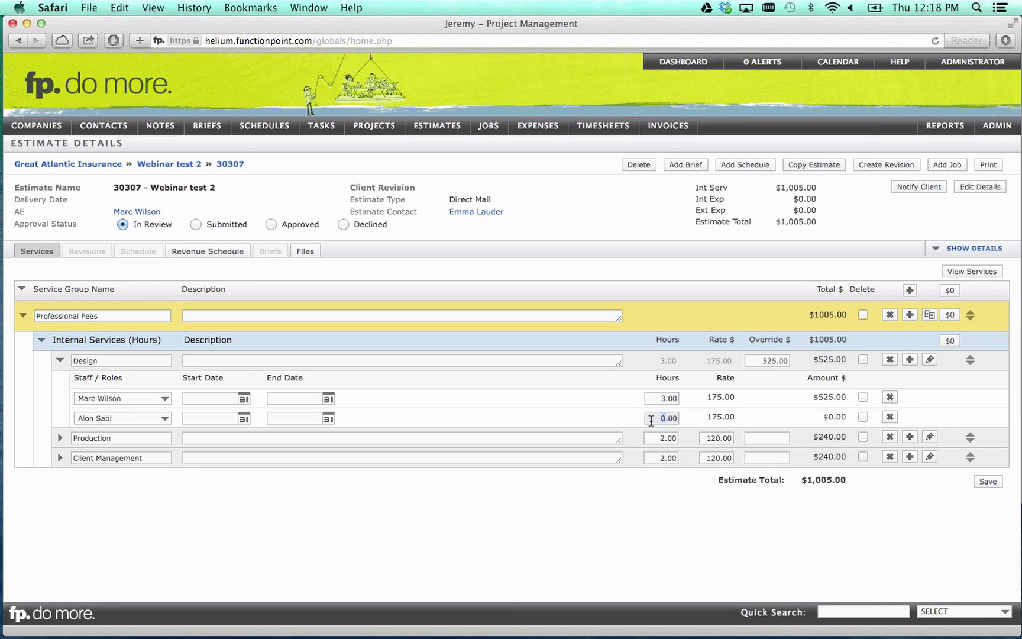
pyautogui.write('1')
pyautogui.press('Tab')
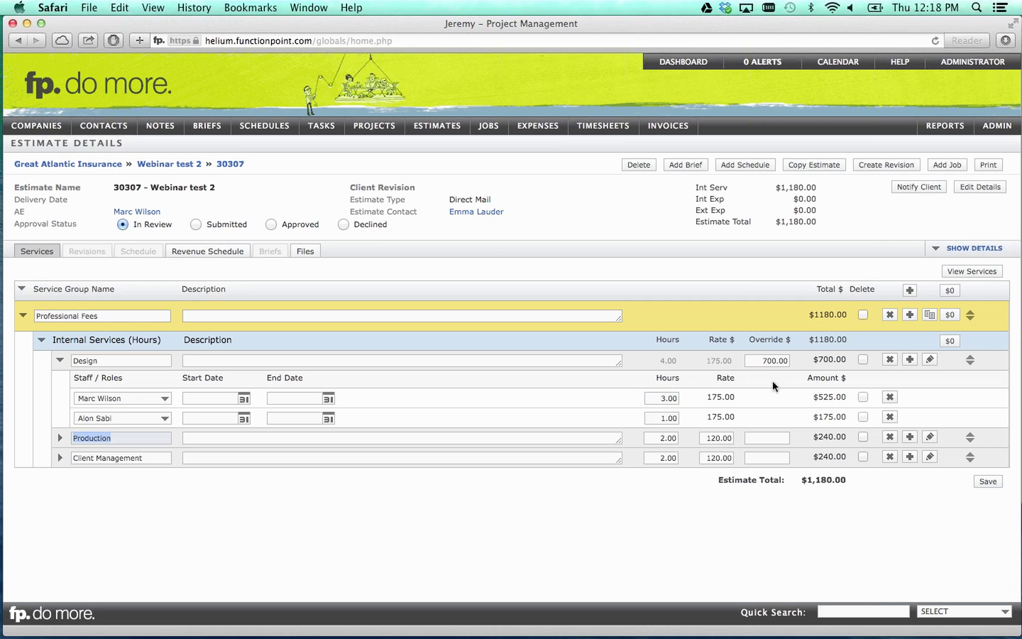
pyautogui.click(776, 405)
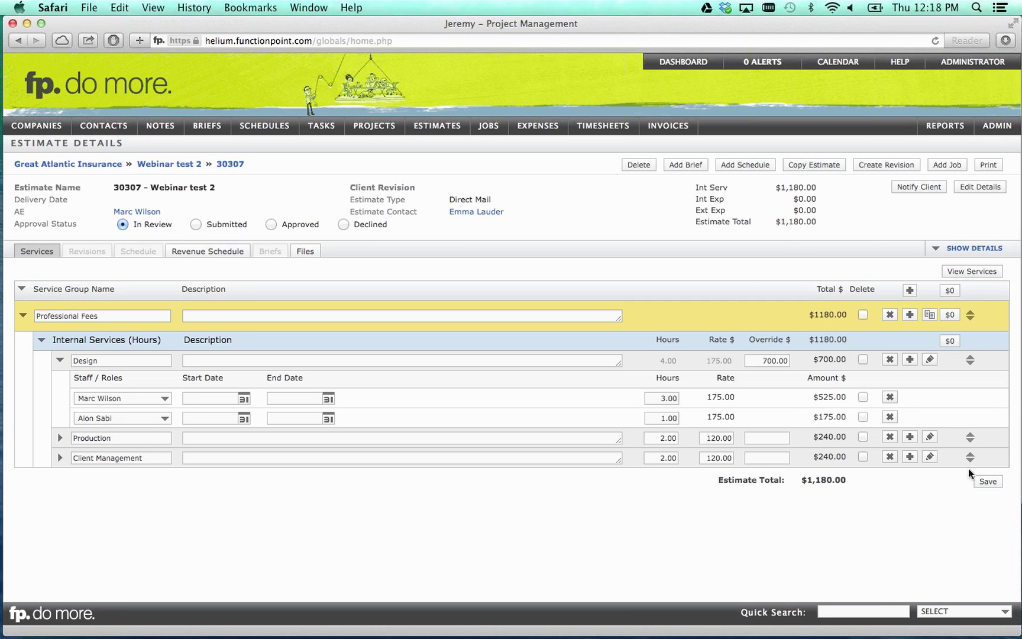
pyautogui.click(988, 482)
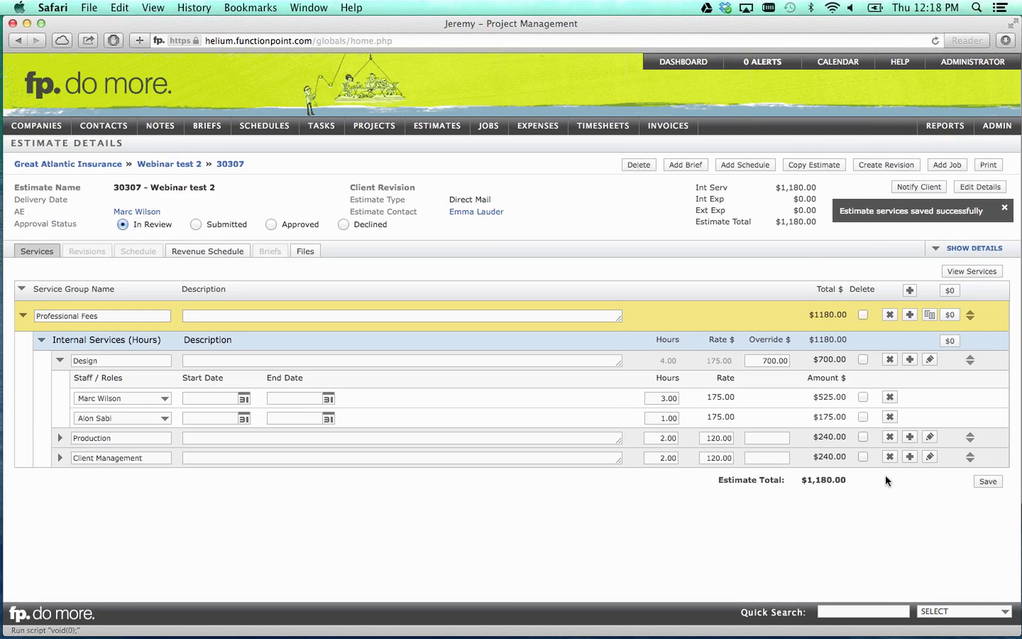
pyautogui.moveTo(801, 191)
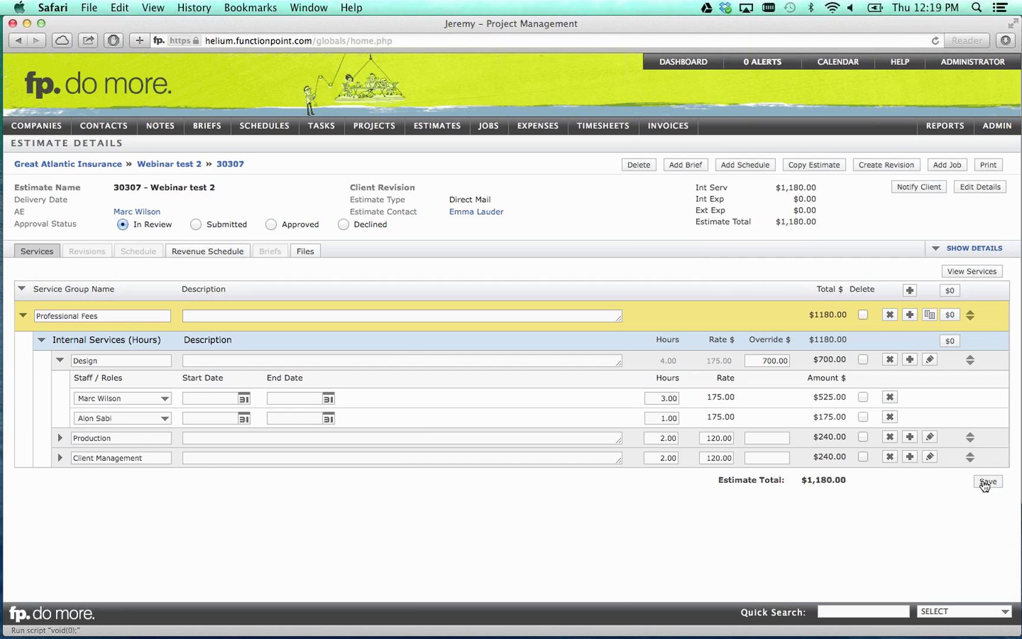
pyautogui.click(984, 485)
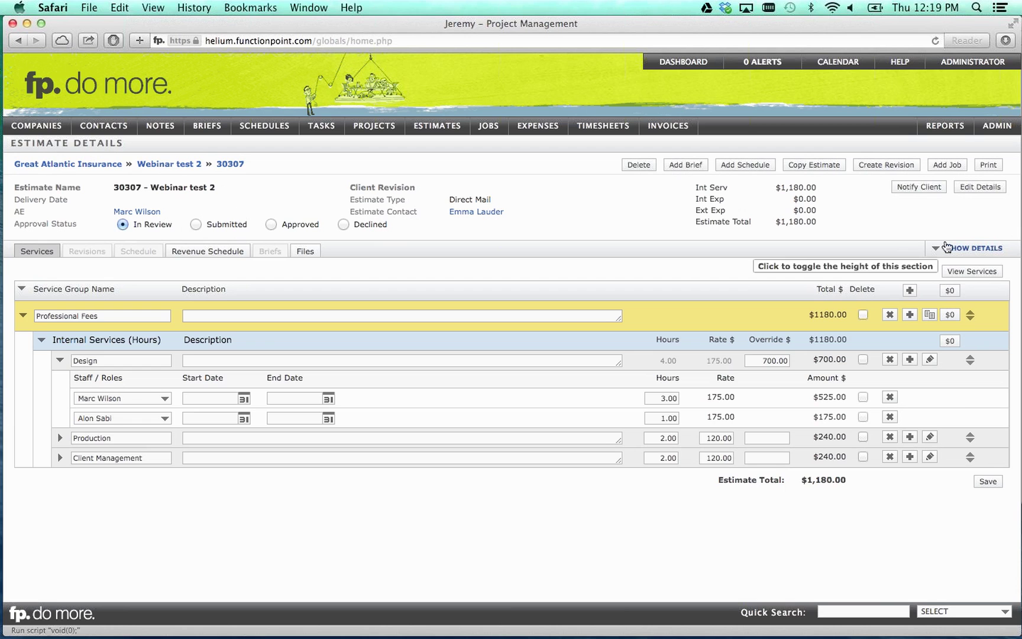
# Step: Try the FP Invoice Attached and Introduction to {company name} email templates for the client notification, and cancel it without sending
pyautogui.click(918, 189)
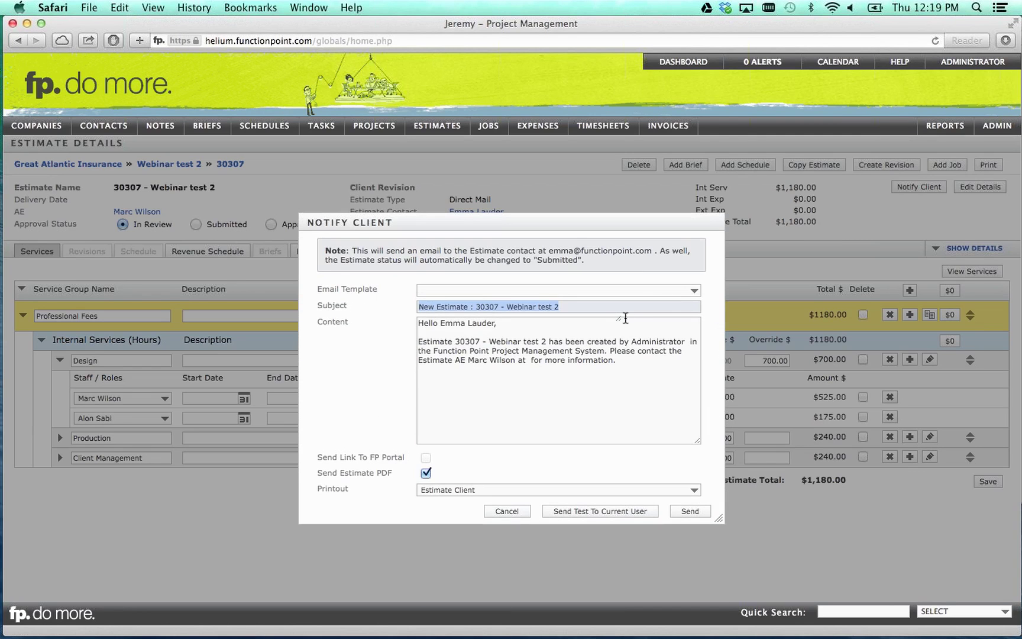
pyautogui.click(683, 291)
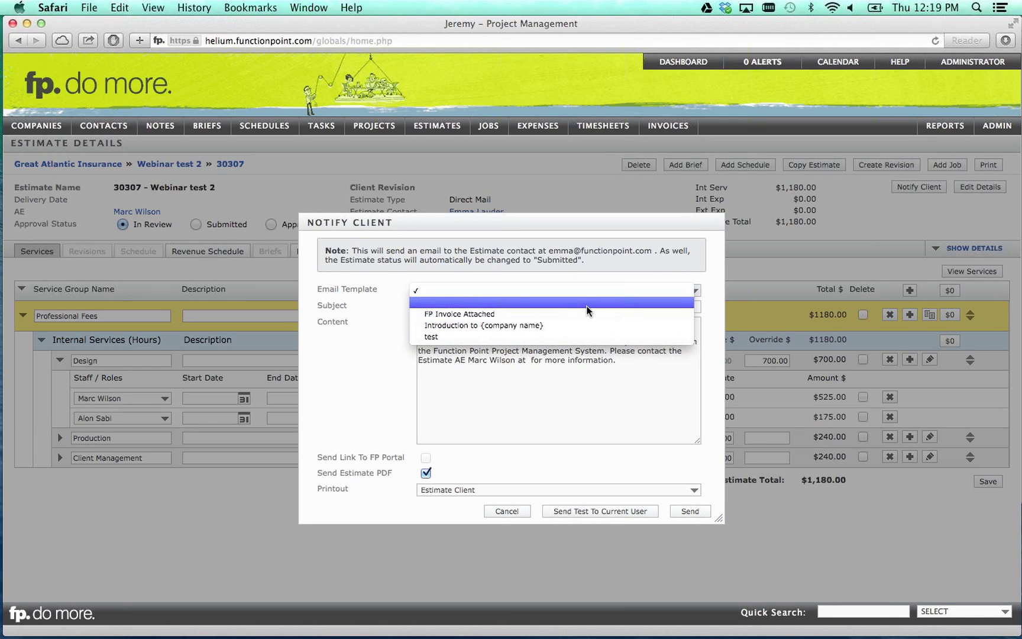
pyautogui.click(585, 314)
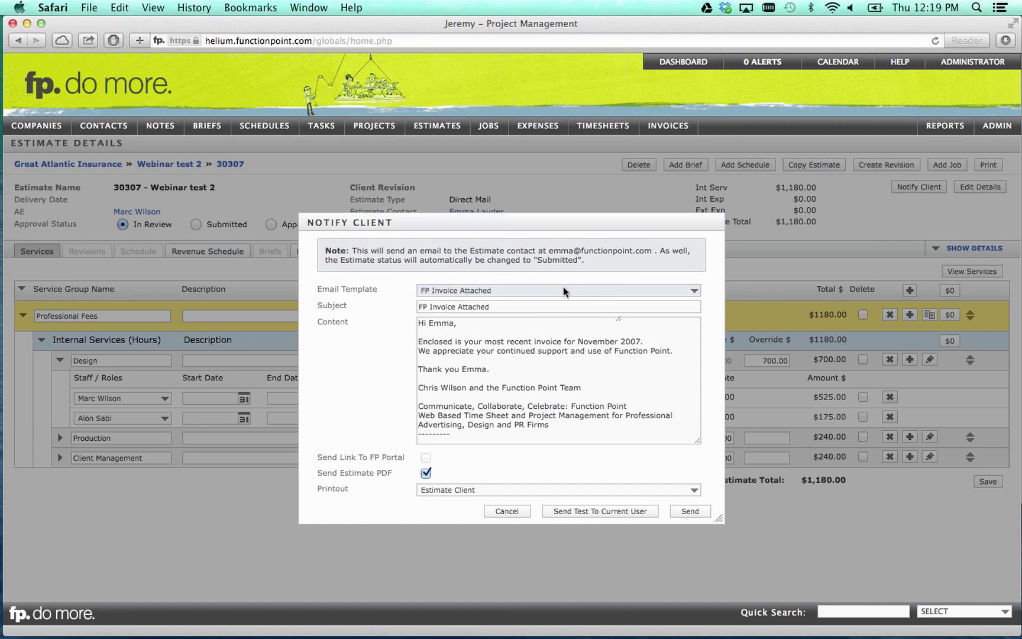
pyautogui.click(566, 292)
pyautogui.click(549, 300)
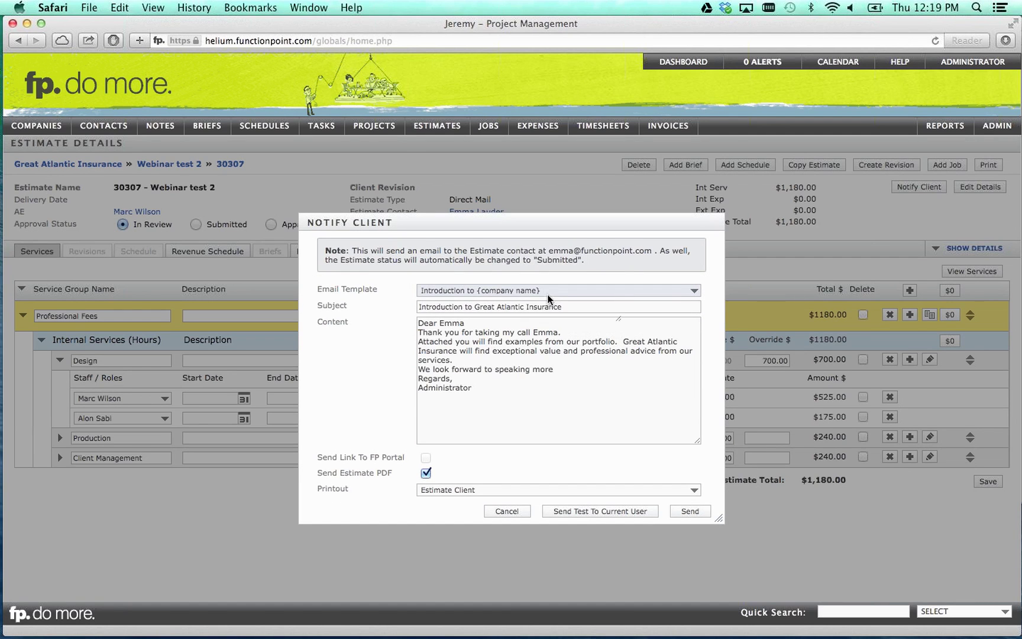
pyautogui.click(549, 292)
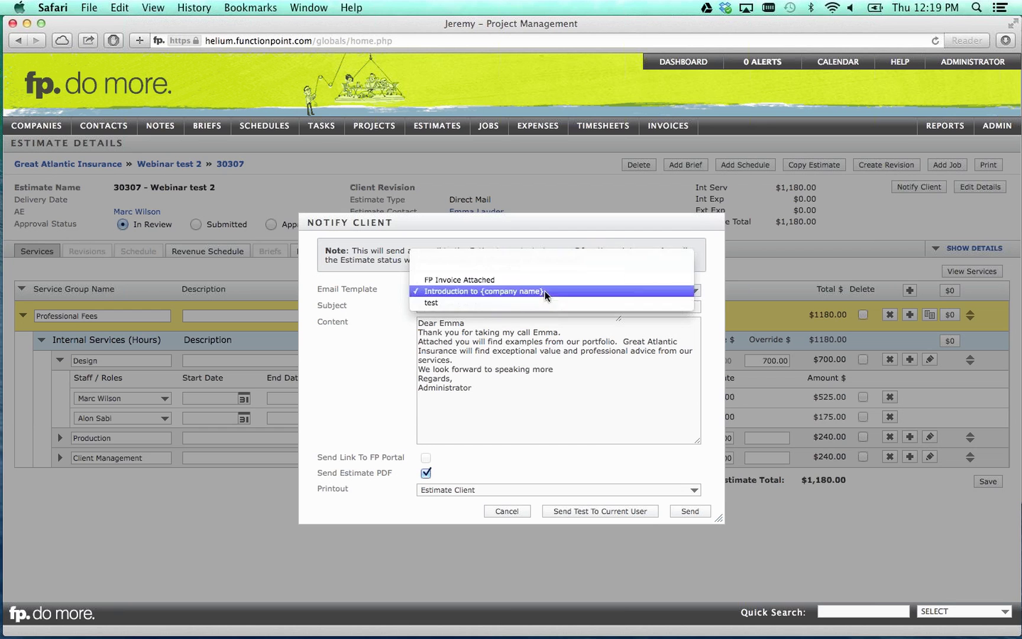
pyautogui.click(534, 269)
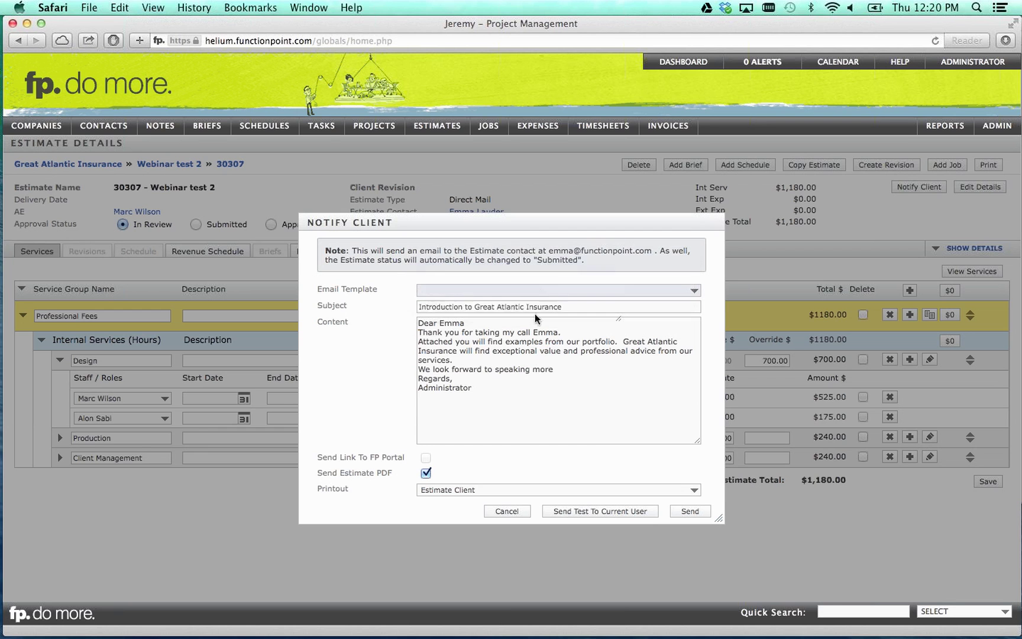
pyautogui.click(590, 293)
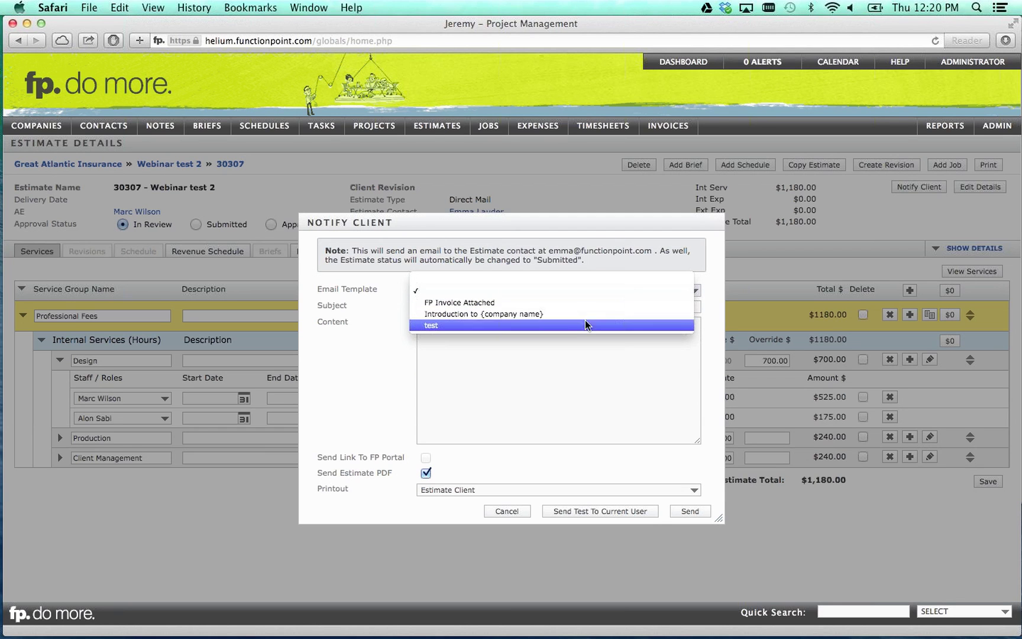
pyautogui.click(627, 389)
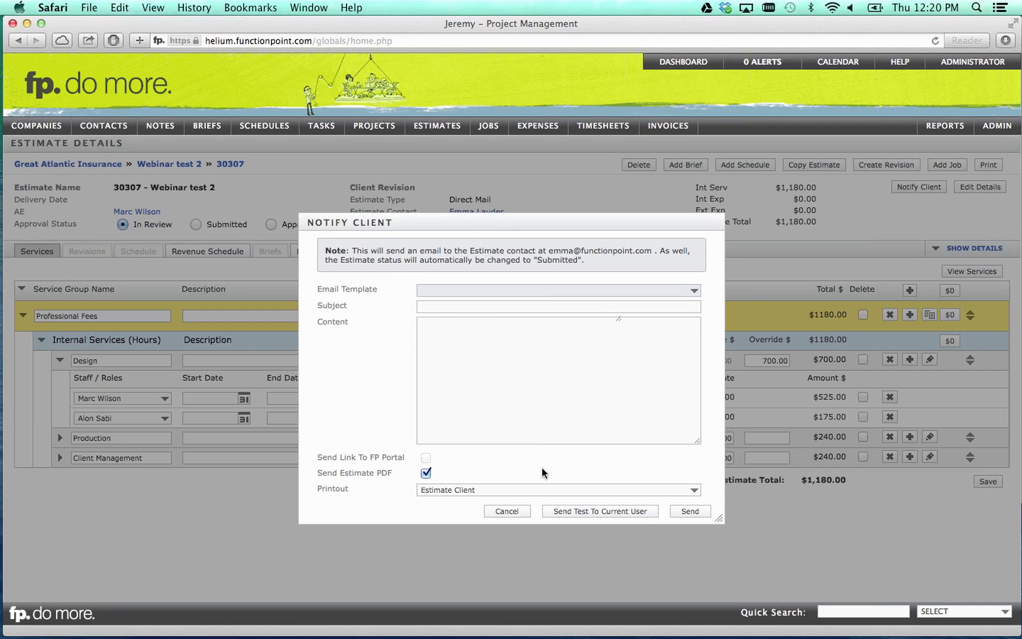
pyautogui.click(517, 509)
# Step: Send the client the default notification email with the estimate PDF, and add a job from the Webinar test 2 estimate
pyautogui.click(920, 188)
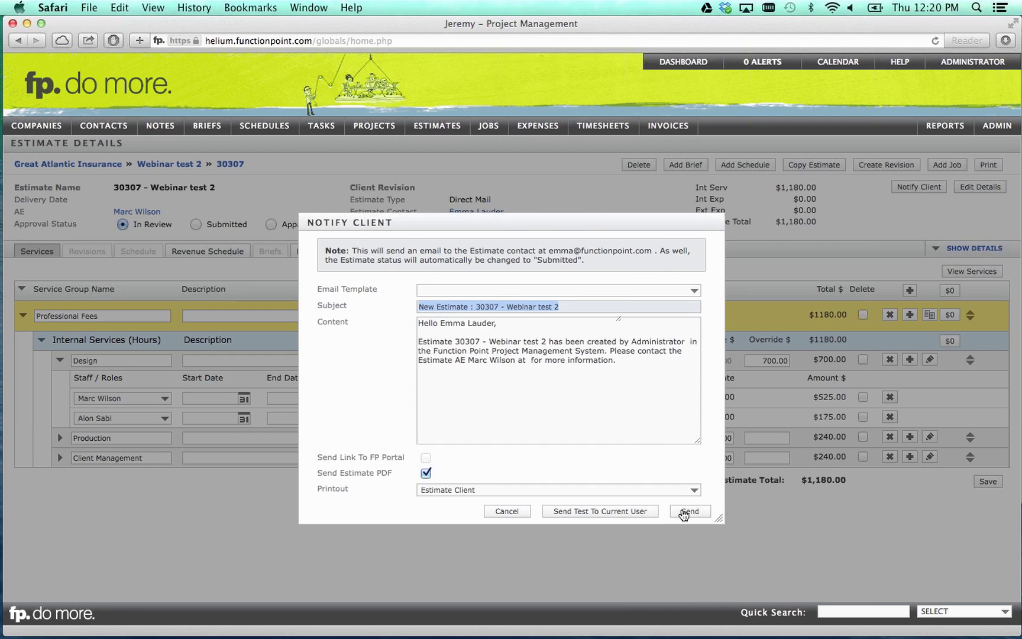
pyautogui.click(686, 512)
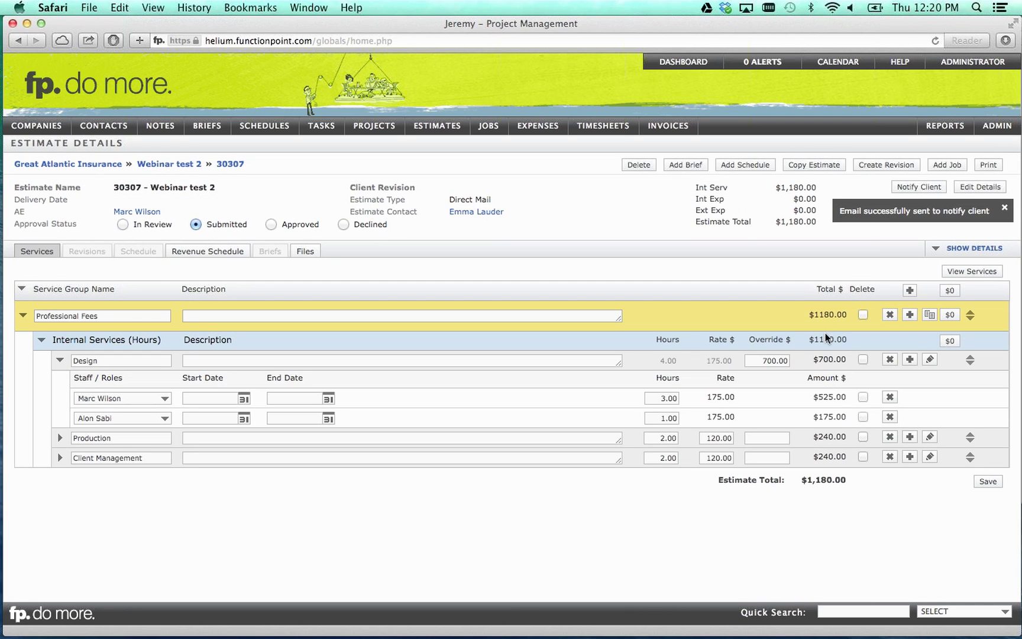
pyautogui.click(940, 167)
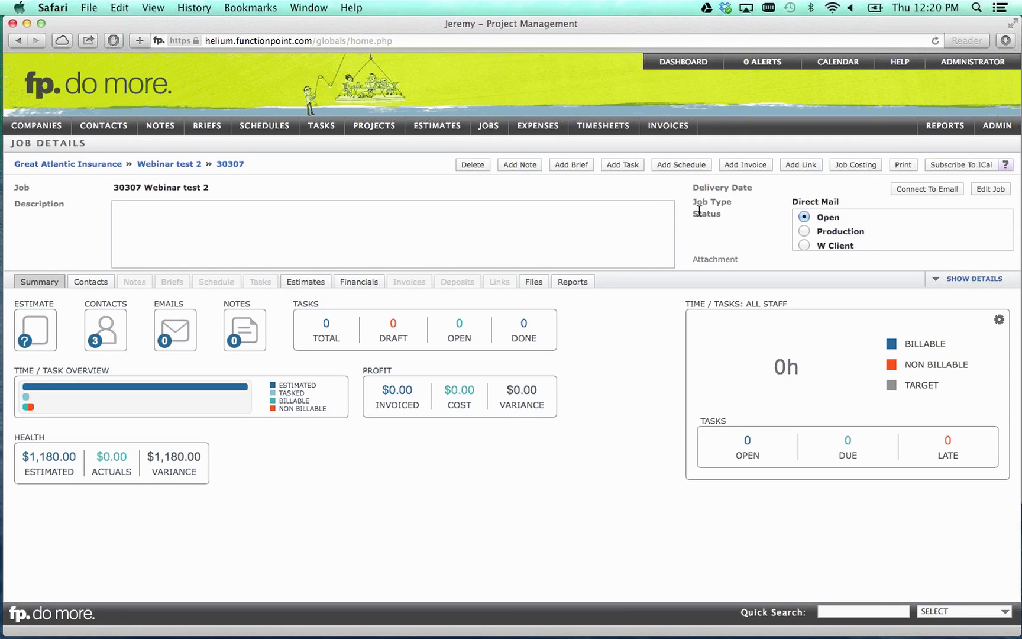
# Step: Review the job's estimates and contacts, including the staff and participant options for managing job contacts, without changing them
pyautogui.click(306, 282)
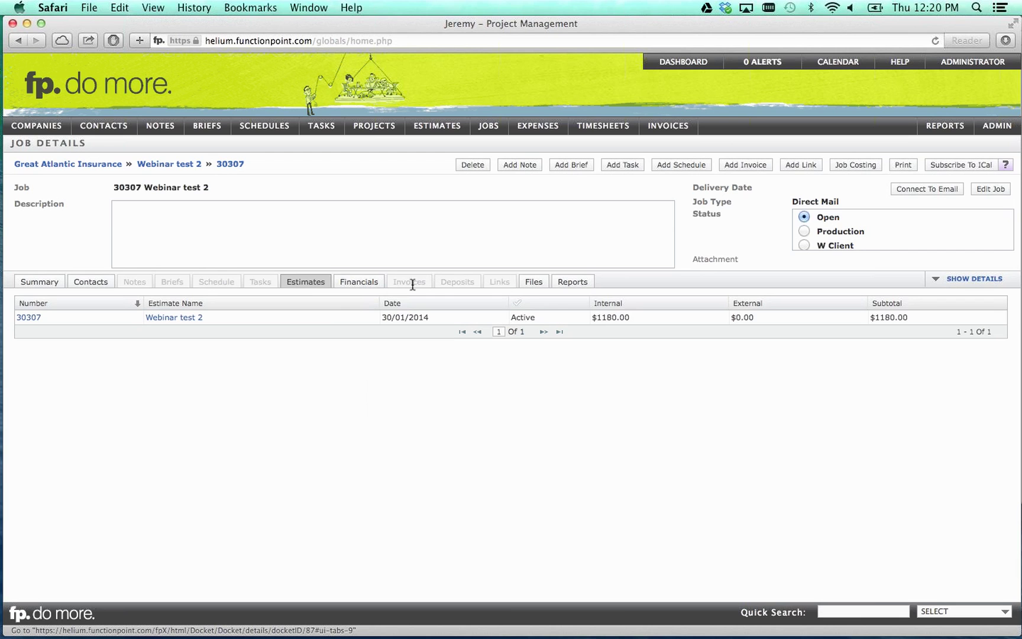
pyautogui.click(92, 281)
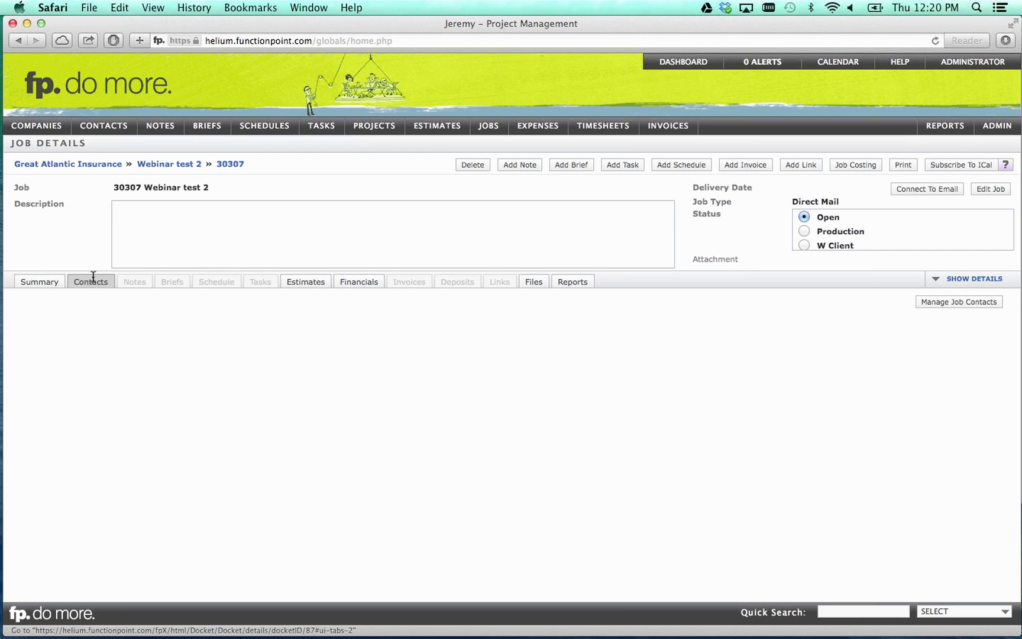
pyautogui.click(965, 309)
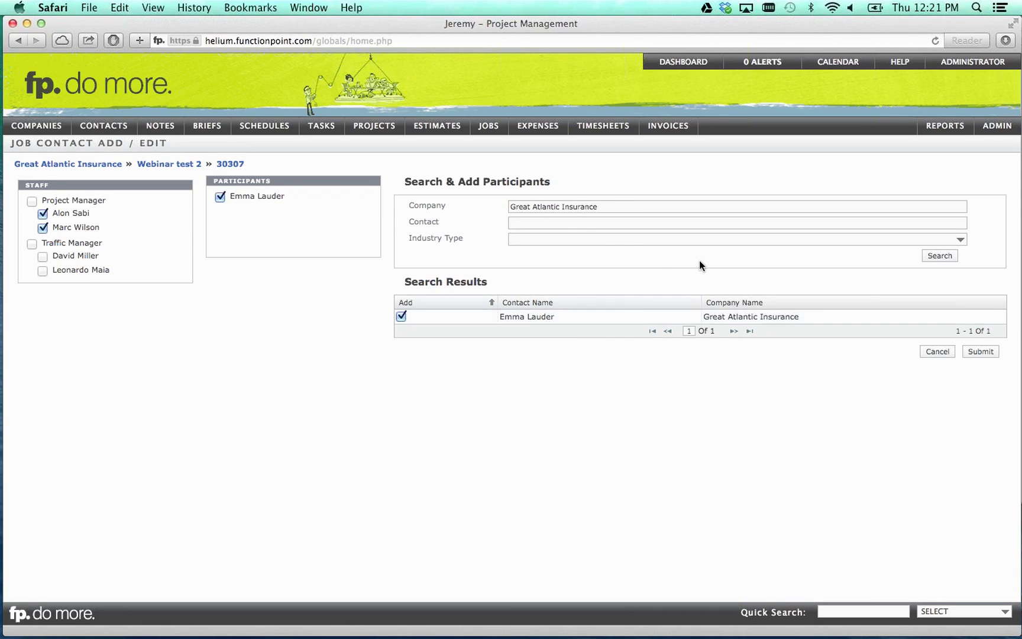
pyautogui.moveTo(615, 206); pyautogui.dragTo(537, 196)
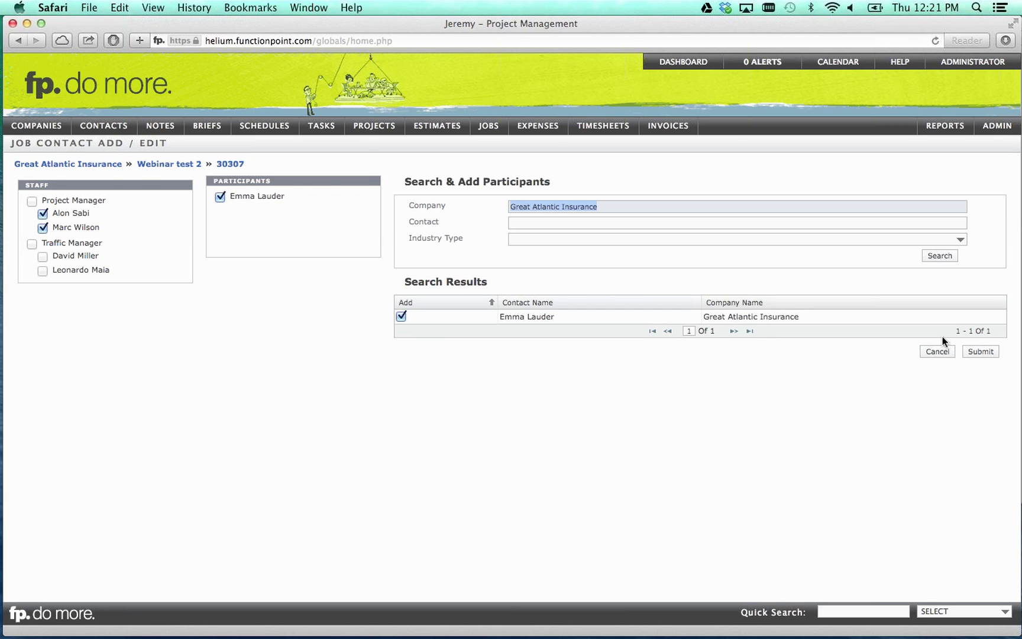
pyautogui.click(945, 354)
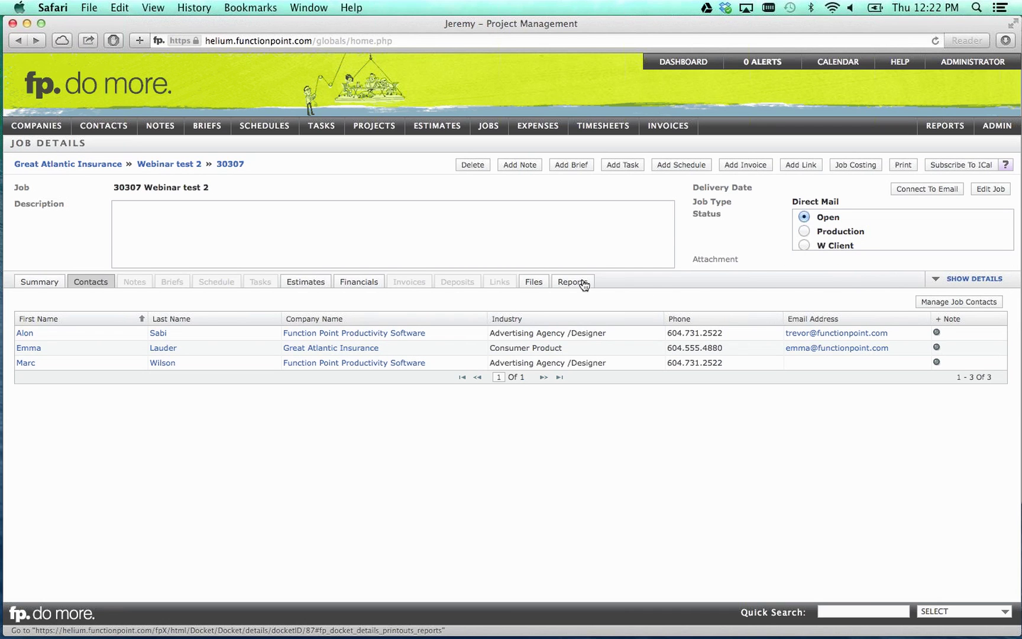
# Step: Open the job's estimate 30307 and add a schedule titled "Webinar test 2" using the current estimate services as the template
pyautogui.click(315, 283)
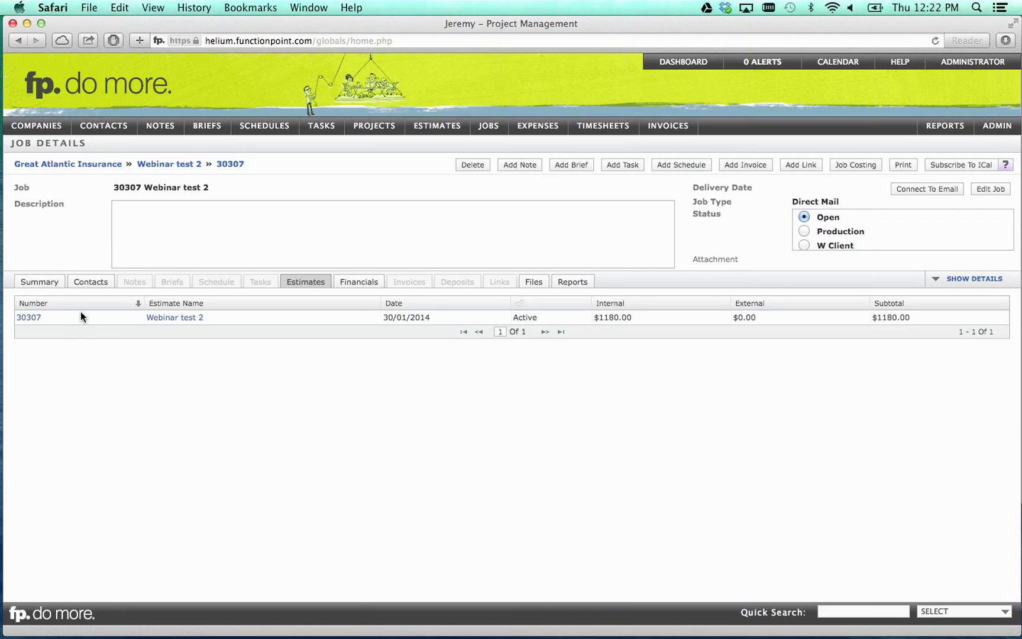
pyautogui.click(29, 318)
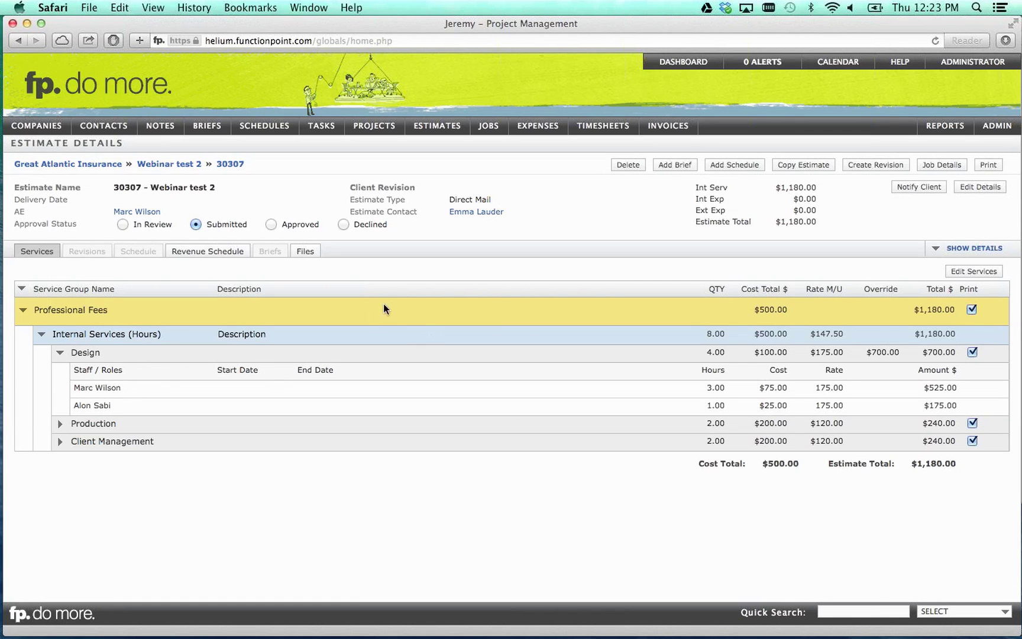
pyautogui.click(729, 169)
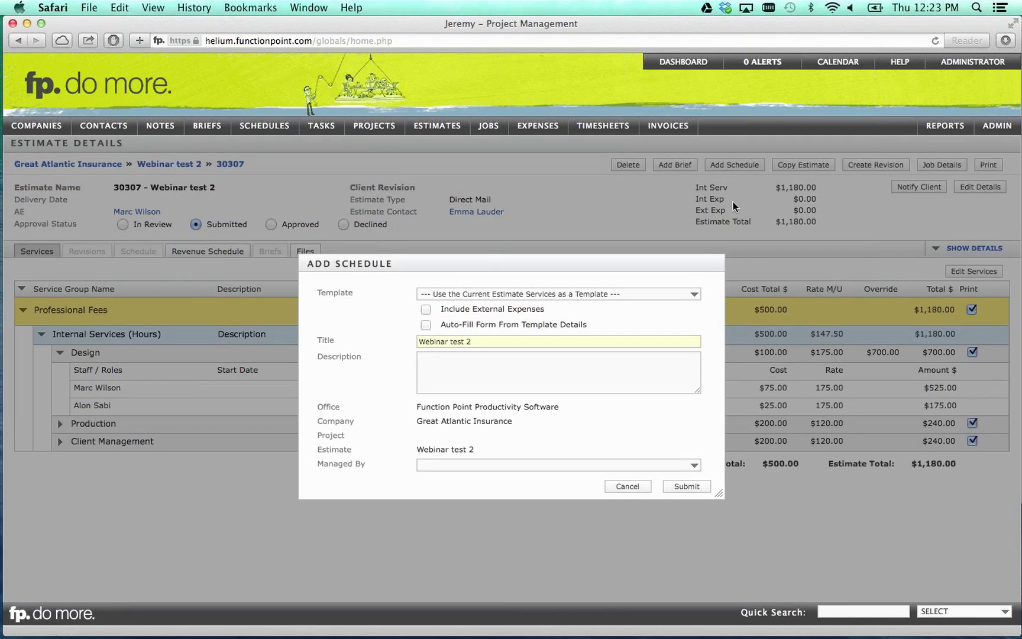
pyautogui.click(646, 294)
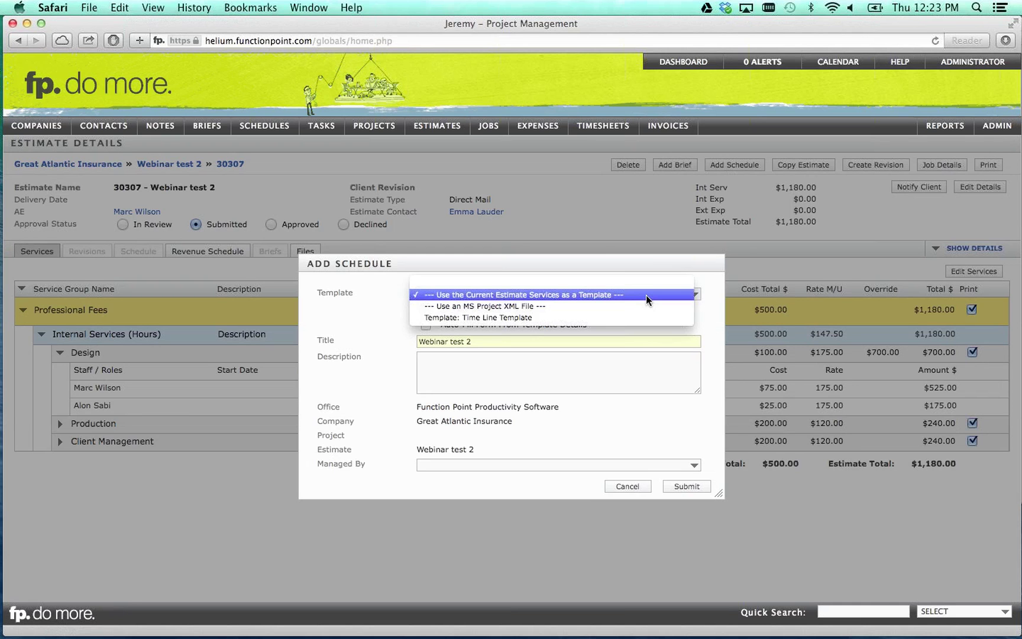
pyautogui.click(646, 295)
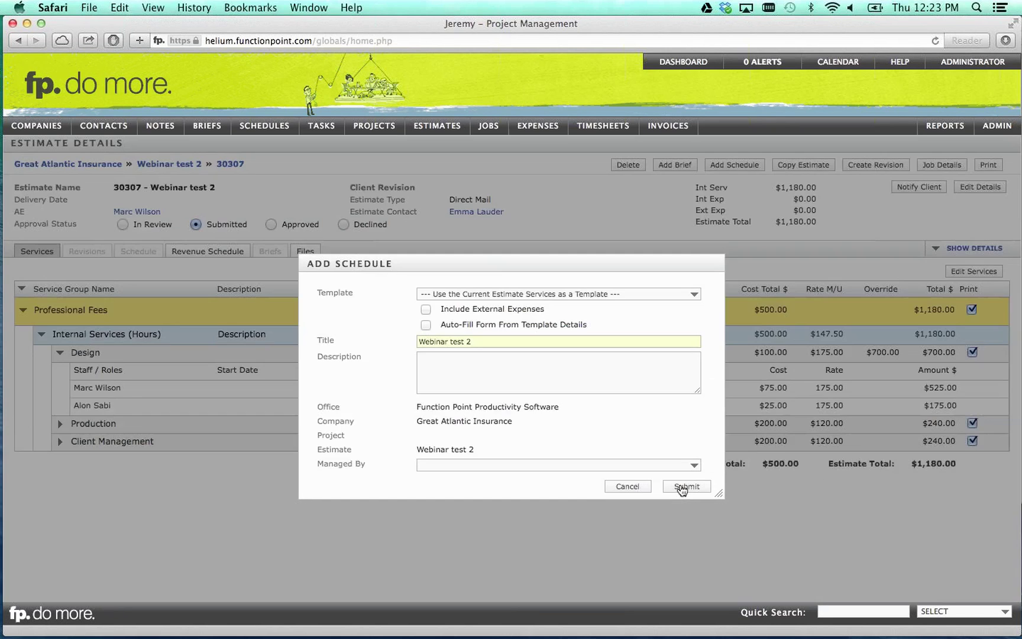
pyautogui.click(682, 487)
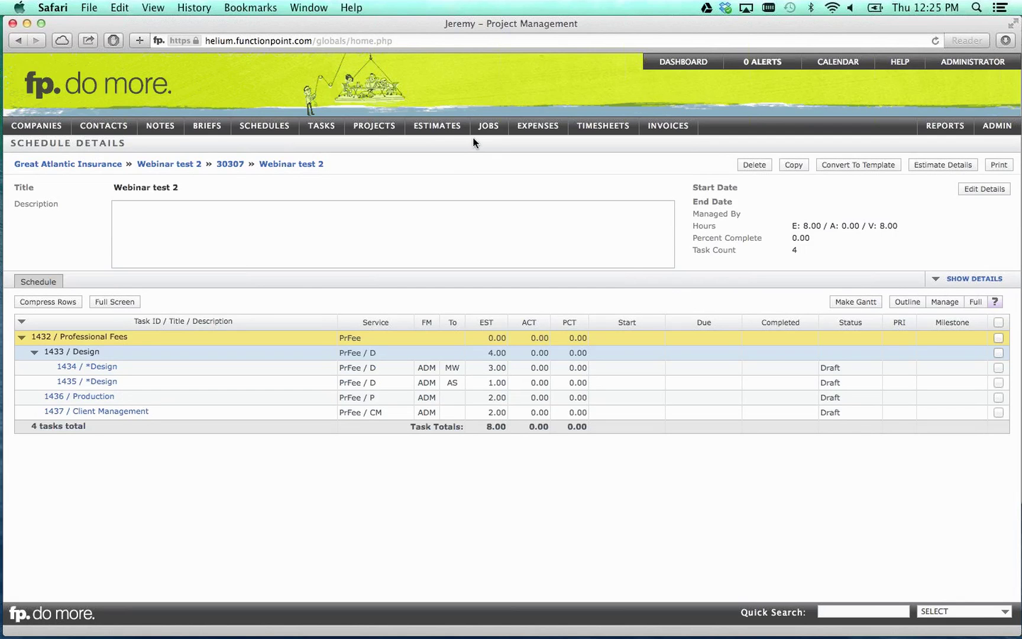
# Step: Return to the estimate's details and services, and examine the financials of its job
pyautogui.moveTo(443, 131)
pyautogui.click(935, 166)
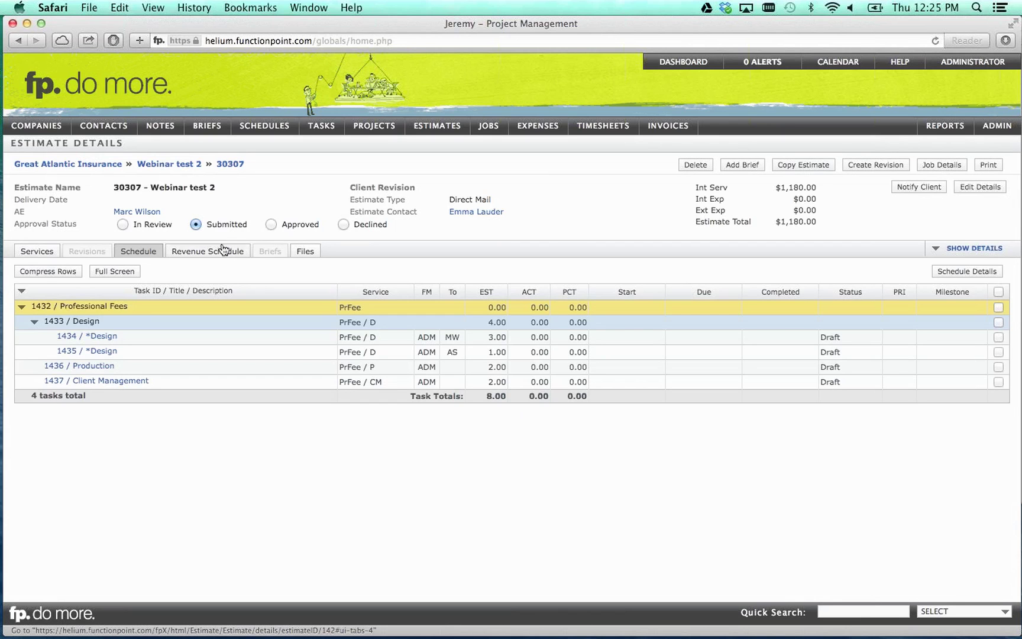
pyautogui.click(53, 253)
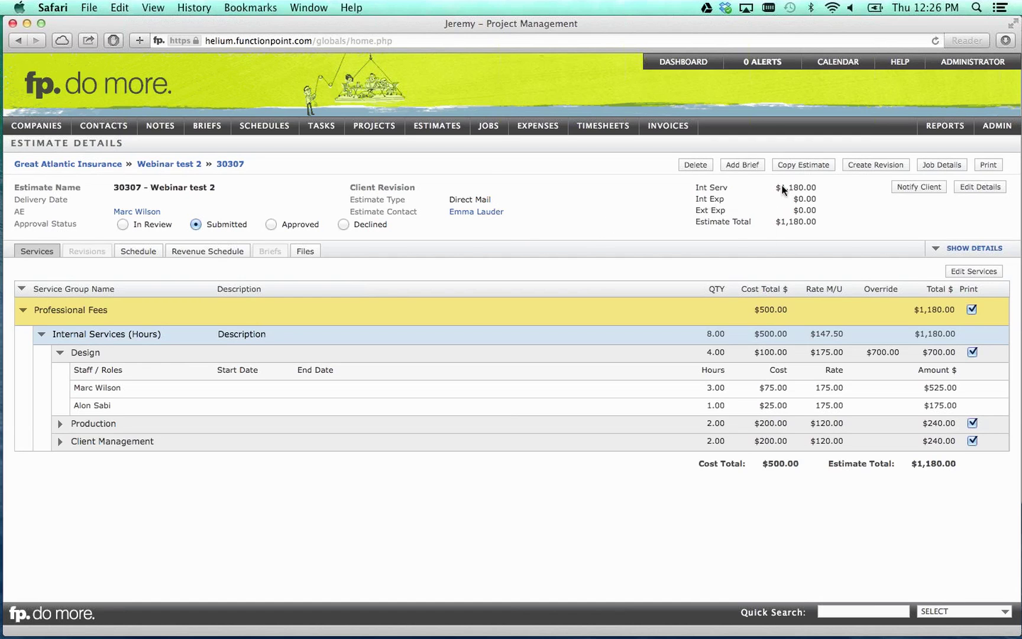
pyautogui.click(938, 168)
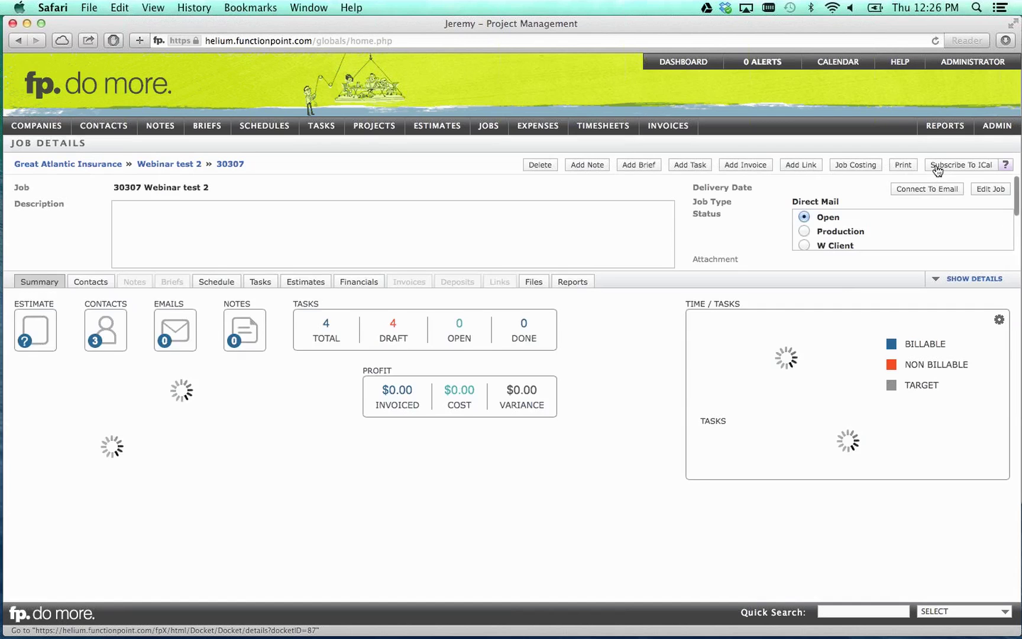
pyautogui.click(371, 282)
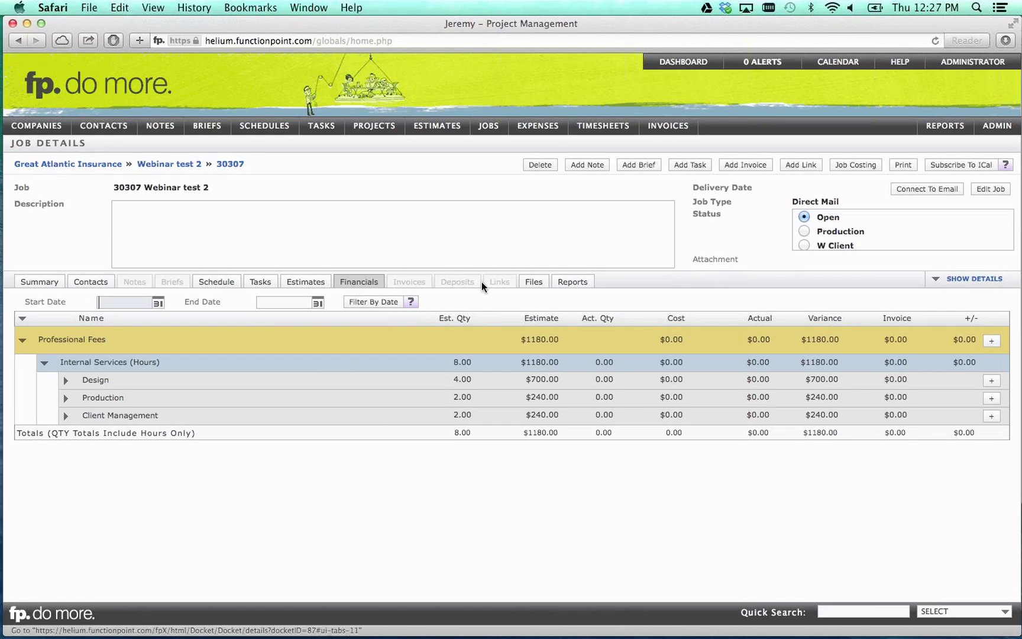
# Step: Start a new timesheet for the estimate's AE with a duration of 1.0
pyautogui.moveTo(580, 135)
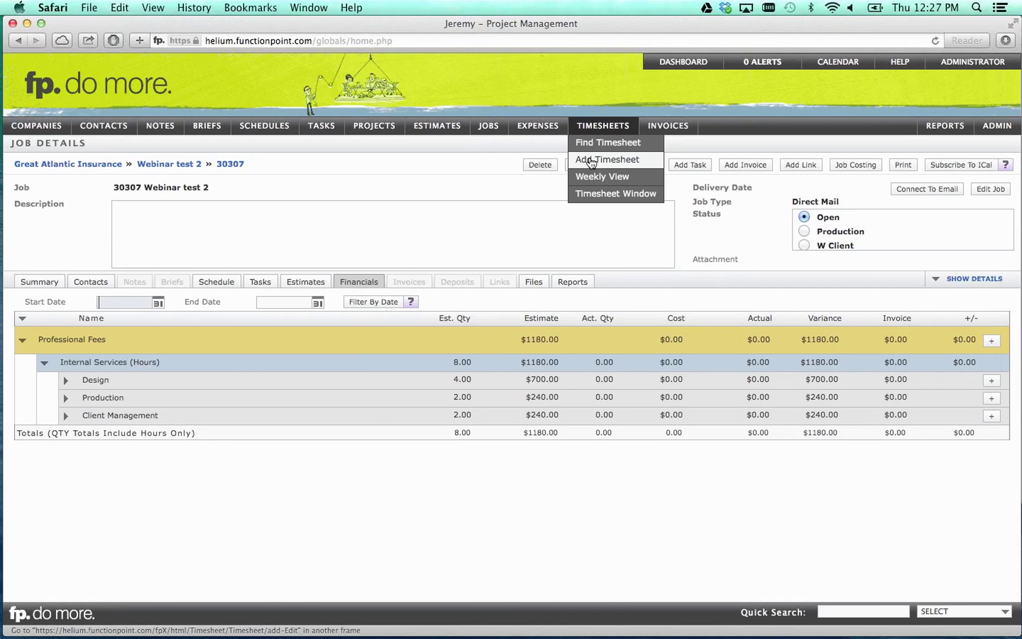
pyautogui.click(591, 160)
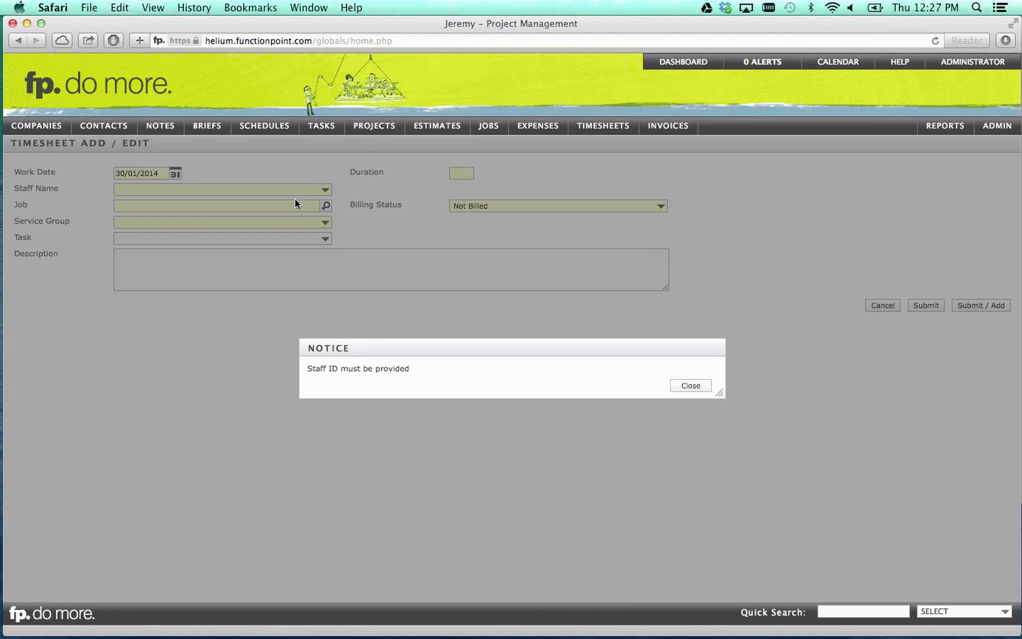
pyautogui.click(686, 385)
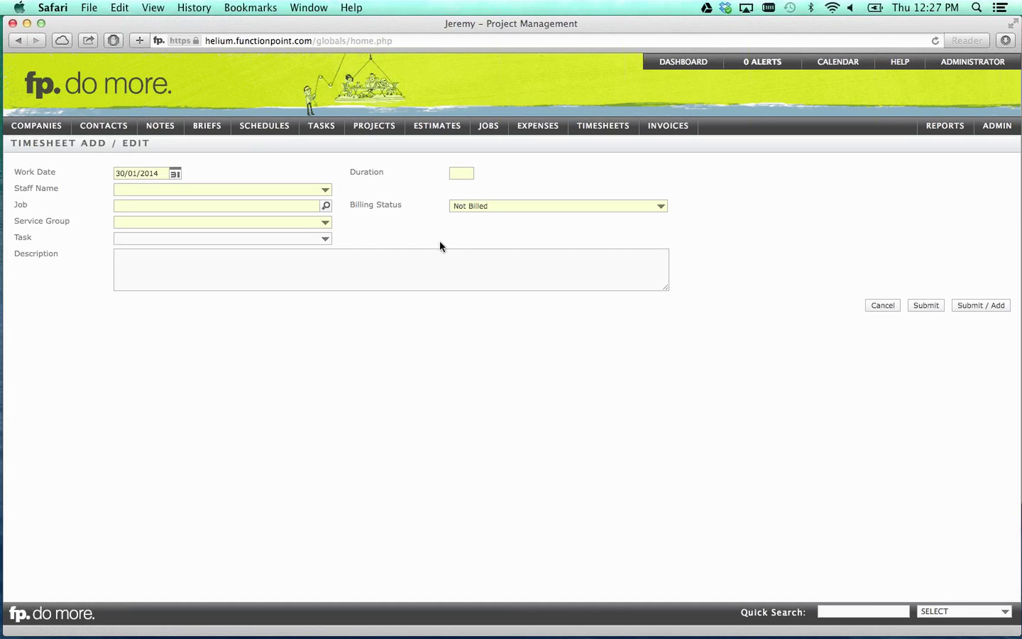
pyautogui.click(323, 191)
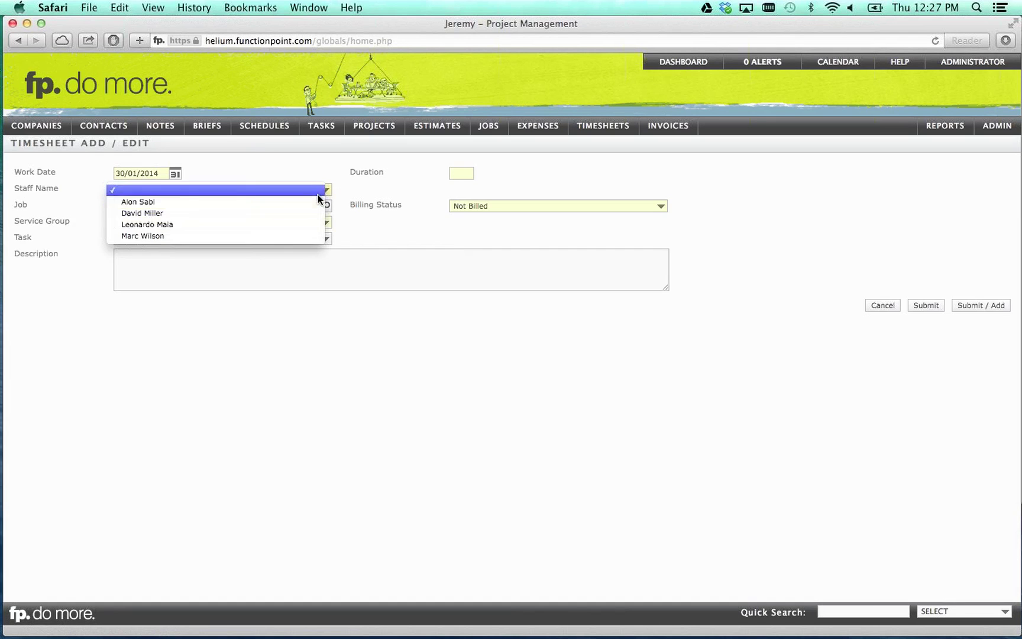
pyautogui.click(304, 237)
pyautogui.click(461, 174)
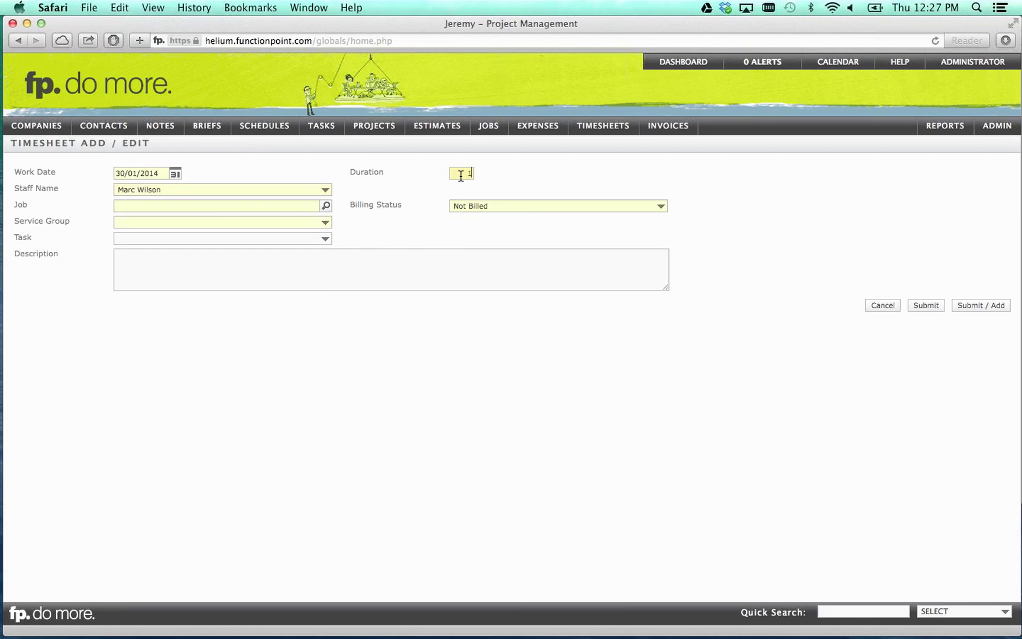
pyautogui.write('1.0')
# Step: Assign the timesheet to job 30307 and the Design service group, and submit it
pyautogui.click(253, 204)
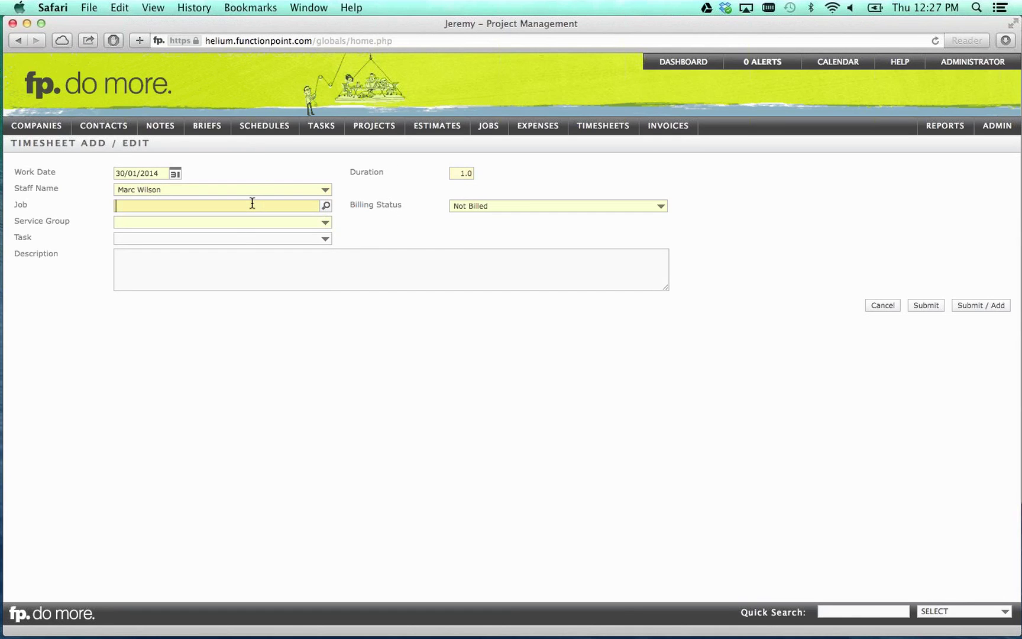
pyautogui.write('30307')
pyautogui.press('Tab')
pyautogui.click(226, 221)
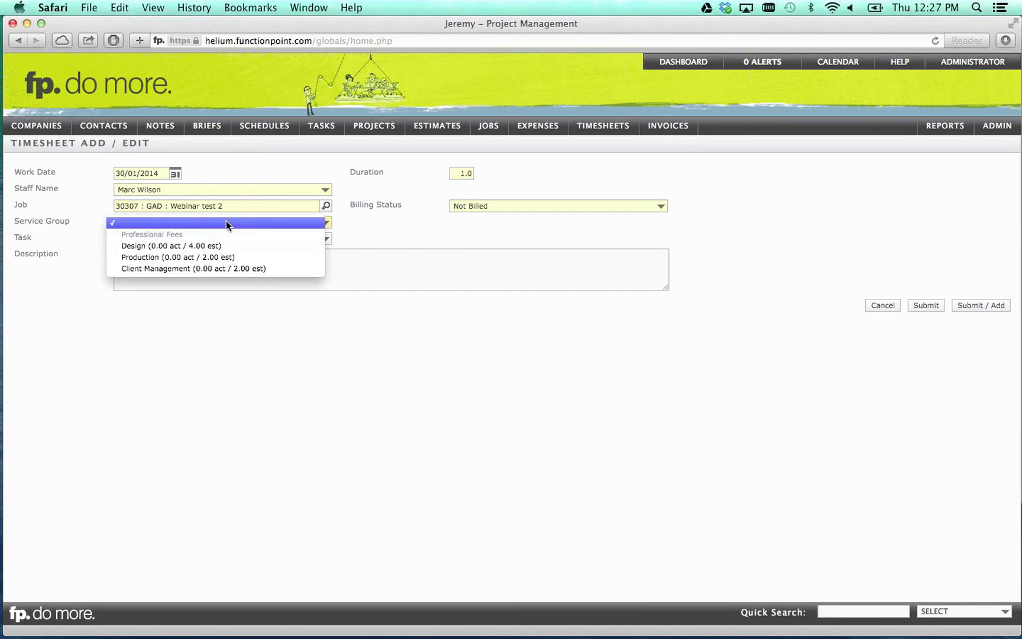
pyautogui.click(228, 248)
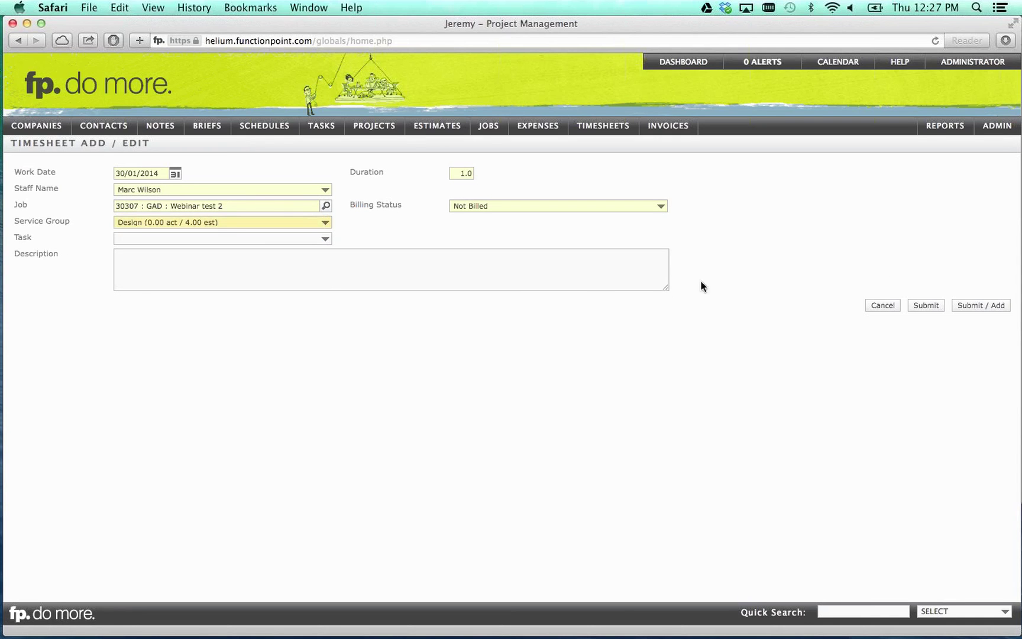
pyautogui.click(911, 307)
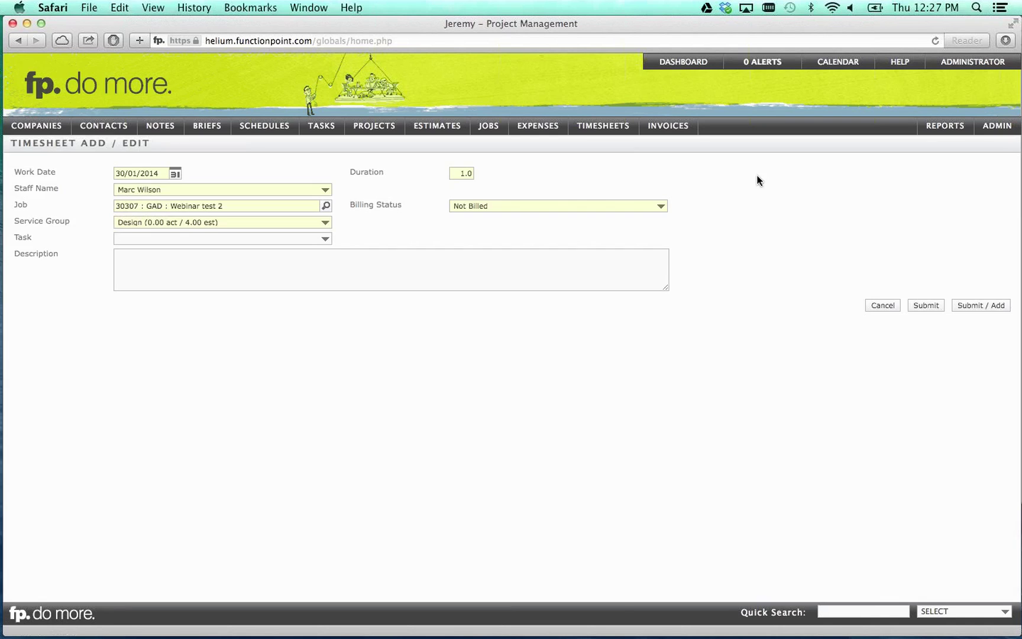
# Step: Open job 30307 Webinar Test 2 and examine its financials with the logged time
pyautogui.moveTo(500, 126)
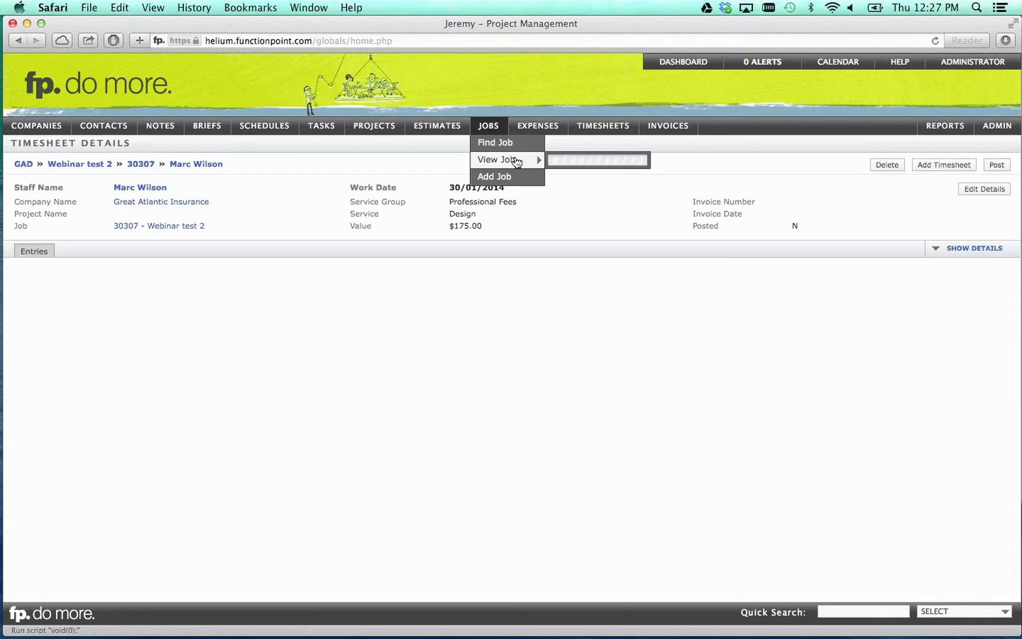
pyautogui.moveTo(518, 161)
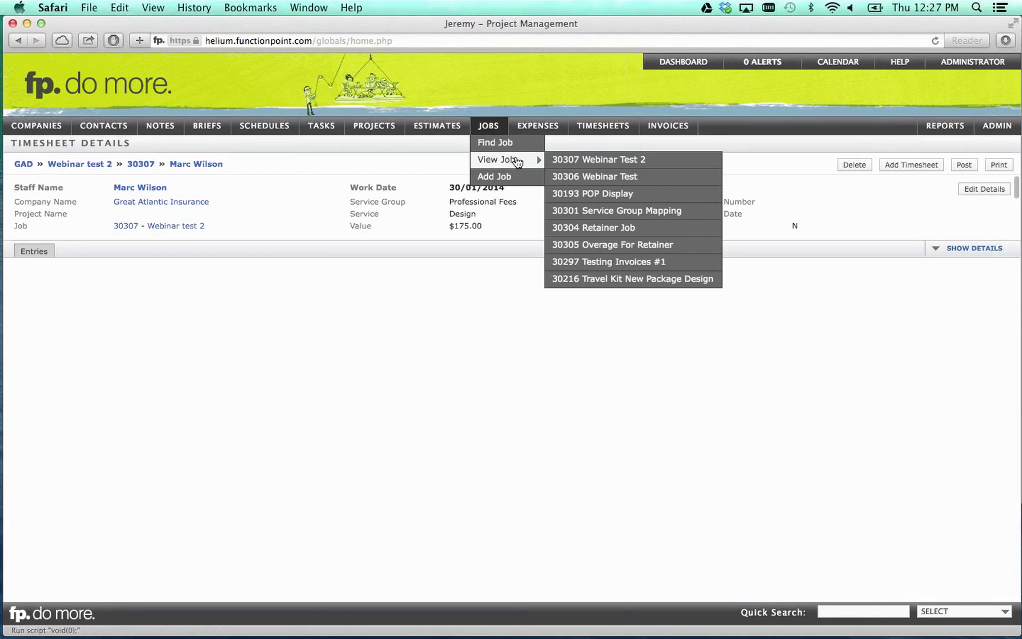
pyautogui.click(571, 165)
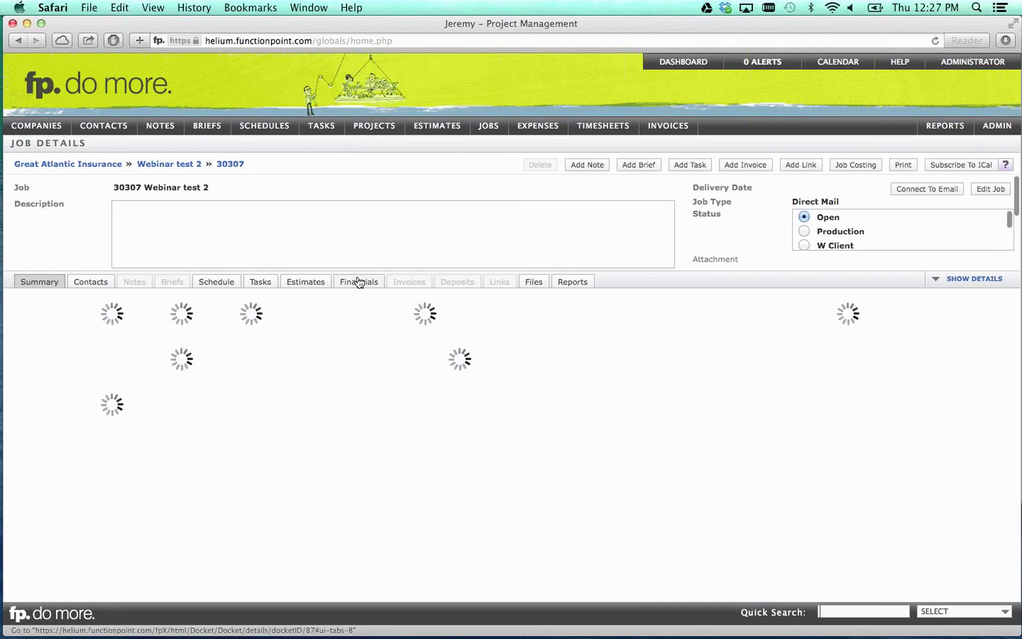
pyautogui.click(358, 281)
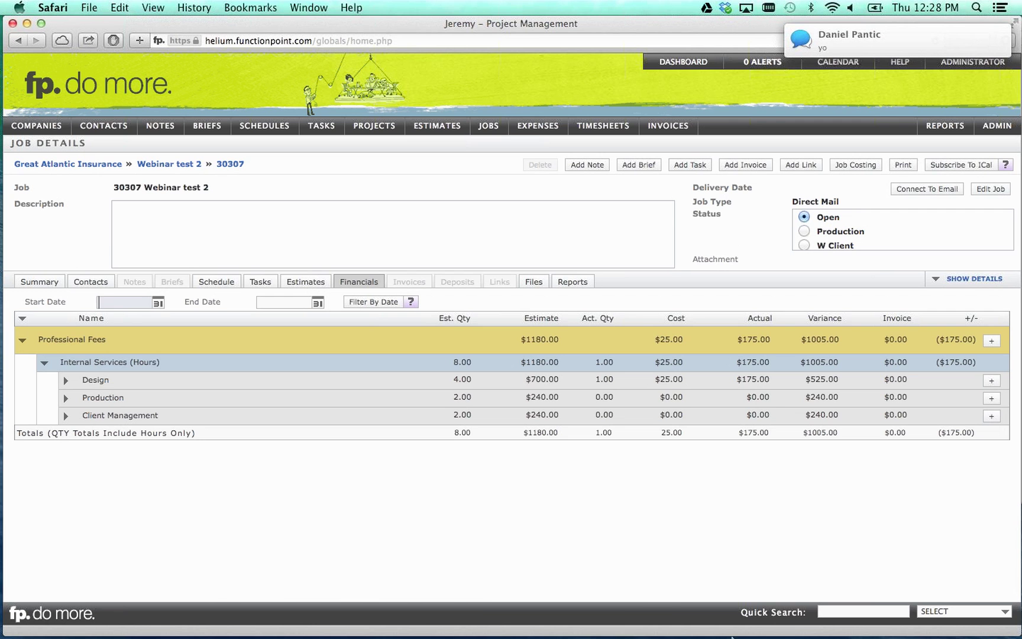
# Step: Quit the HipChat application
pyautogui.rightClick(393, 599)
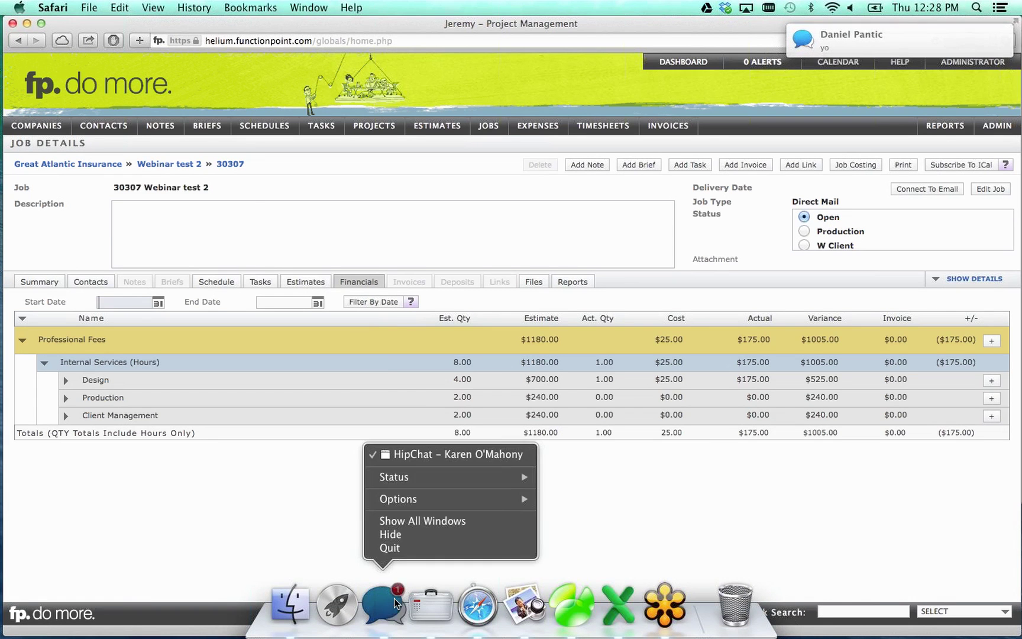
pyautogui.click(400, 545)
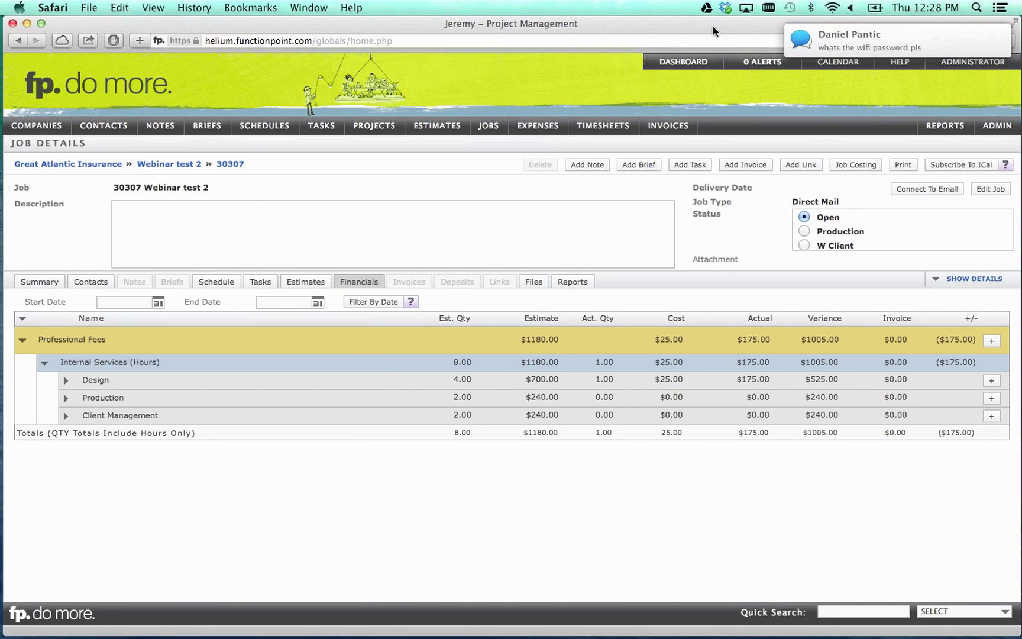
pyautogui.moveTo(449, 636)
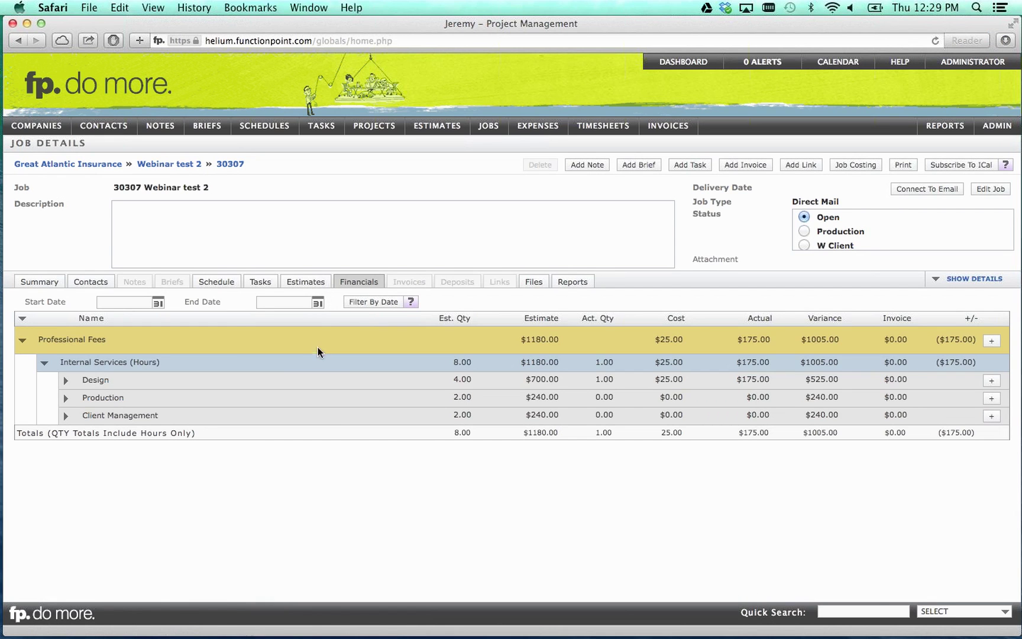
# Step: View the job's estimates and return to its financials
pyautogui.click(308, 282)
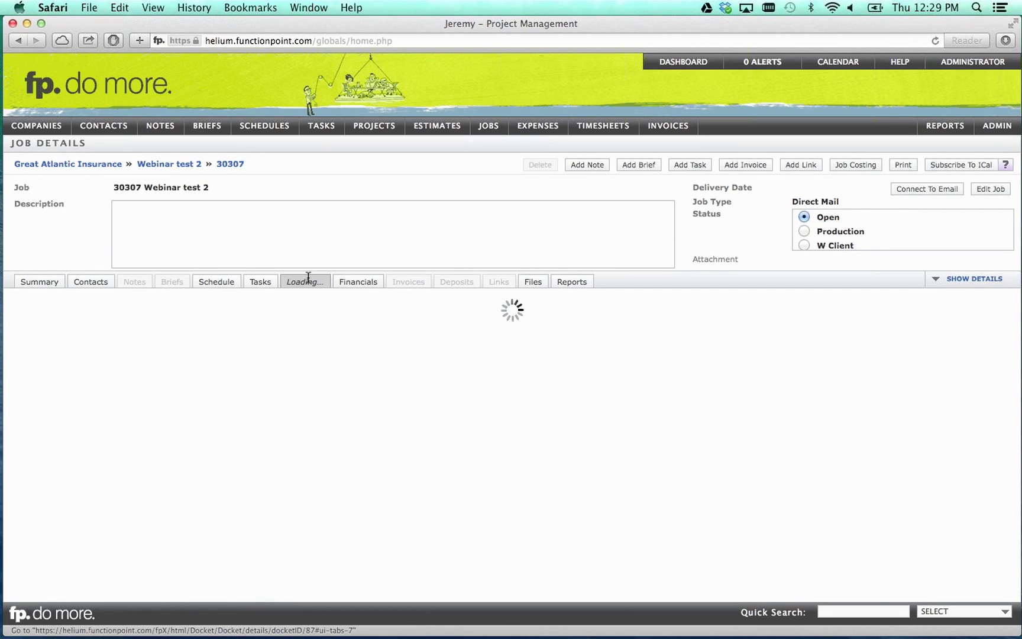
pyautogui.click(358, 285)
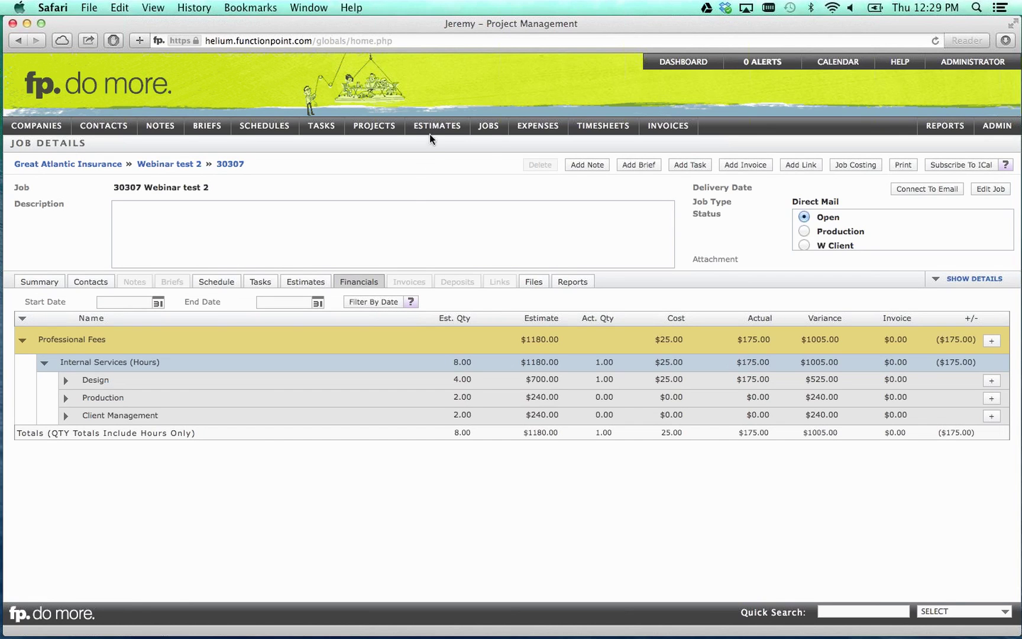
# Step: Start a new estimate for Great Atlantic Insurance with the type Brochure and the name "webinar 3"
pyautogui.moveTo(433, 132)
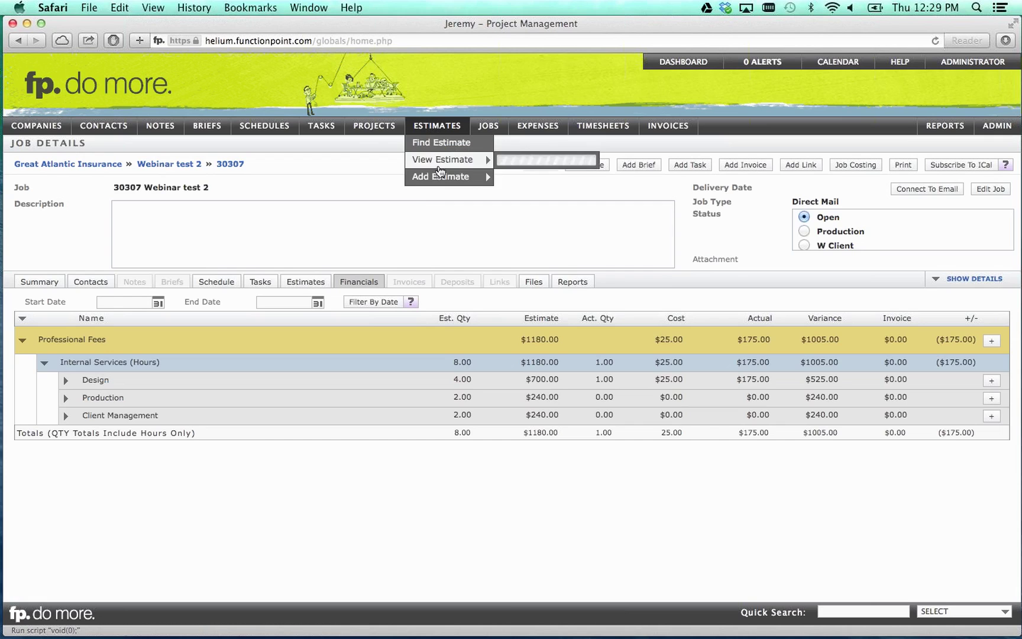
pyautogui.moveTo(444, 177)
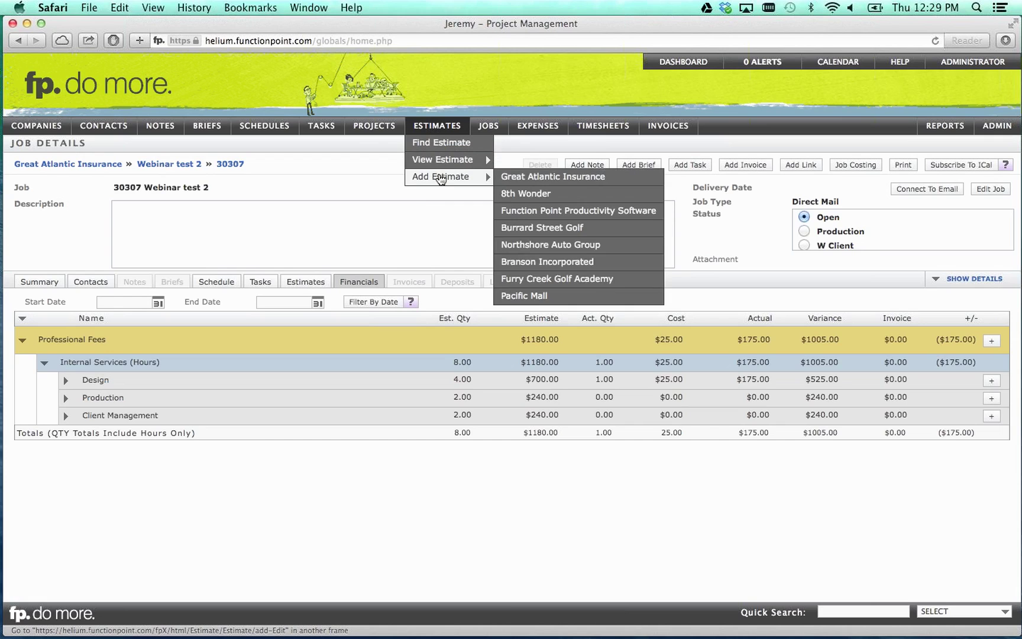
pyautogui.click(521, 178)
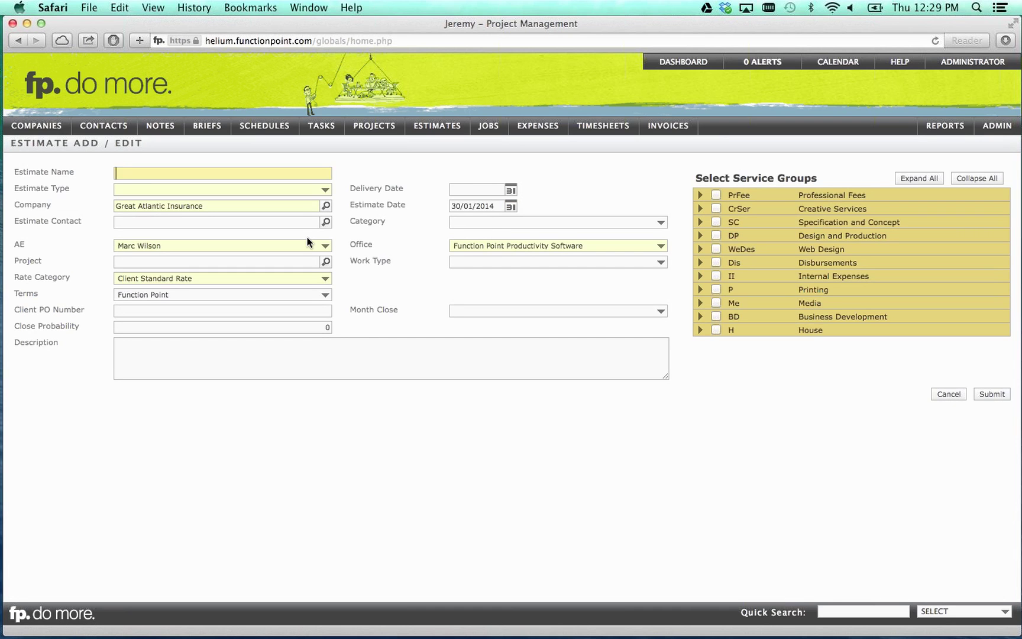
pyautogui.click(298, 191)
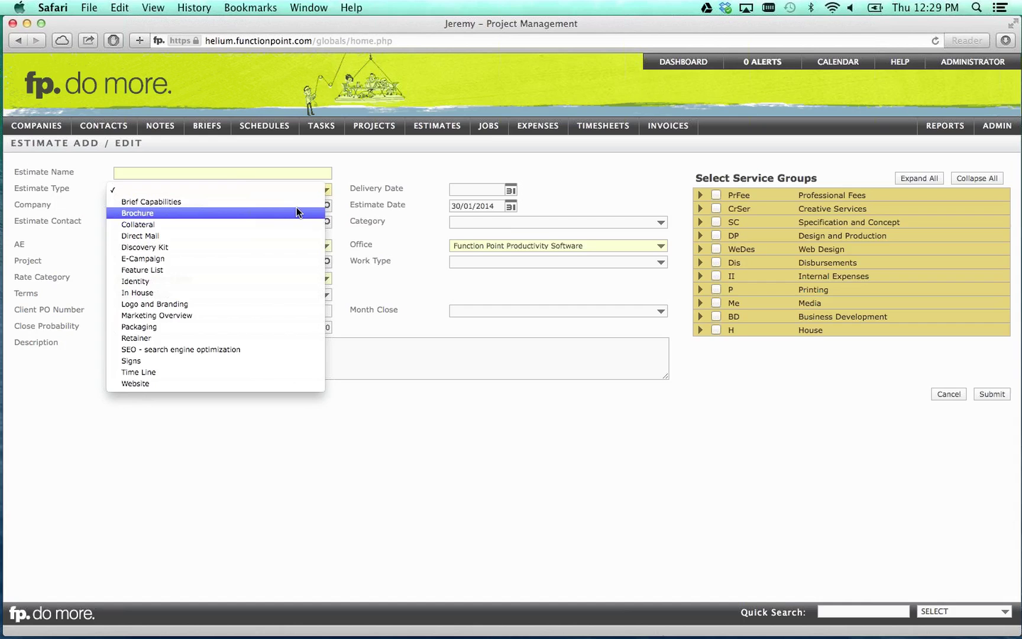
pyautogui.click(298, 212)
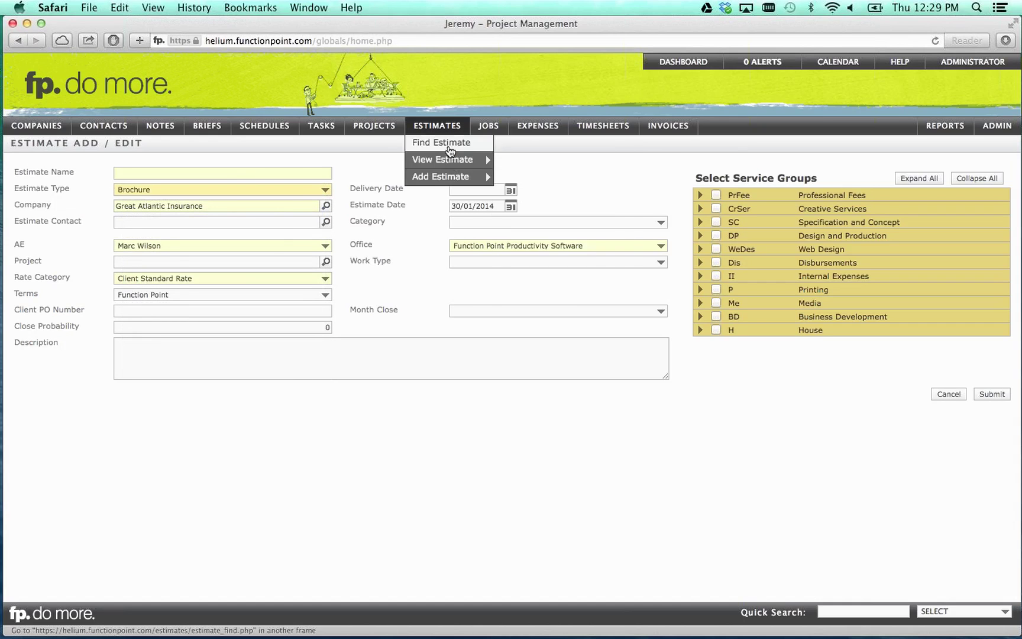
pyautogui.click(283, 173)
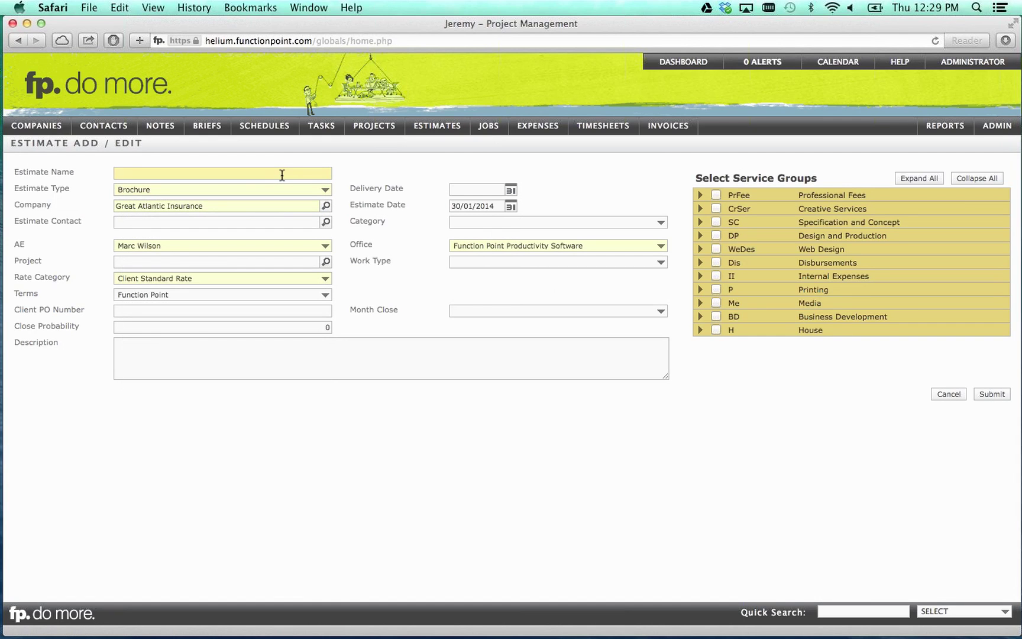
pyautogui.write('webinar 3')
# Step: Include Web Design, Client Management and Coordination from the Web Design group, and Design, Production and Coordination from Professional Fees
pyautogui.click(700, 249)
pyautogui.click(716, 275)
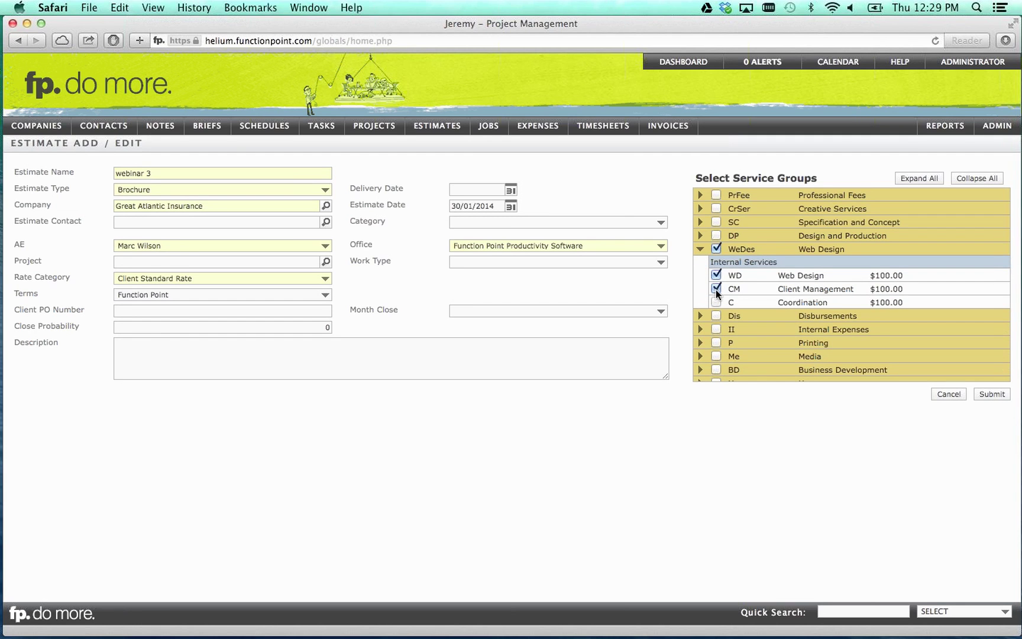
pyautogui.click(716, 301)
pyautogui.click(701, 195)
pyautogui.click(716, 221)
pyautogui.click(716, 235)
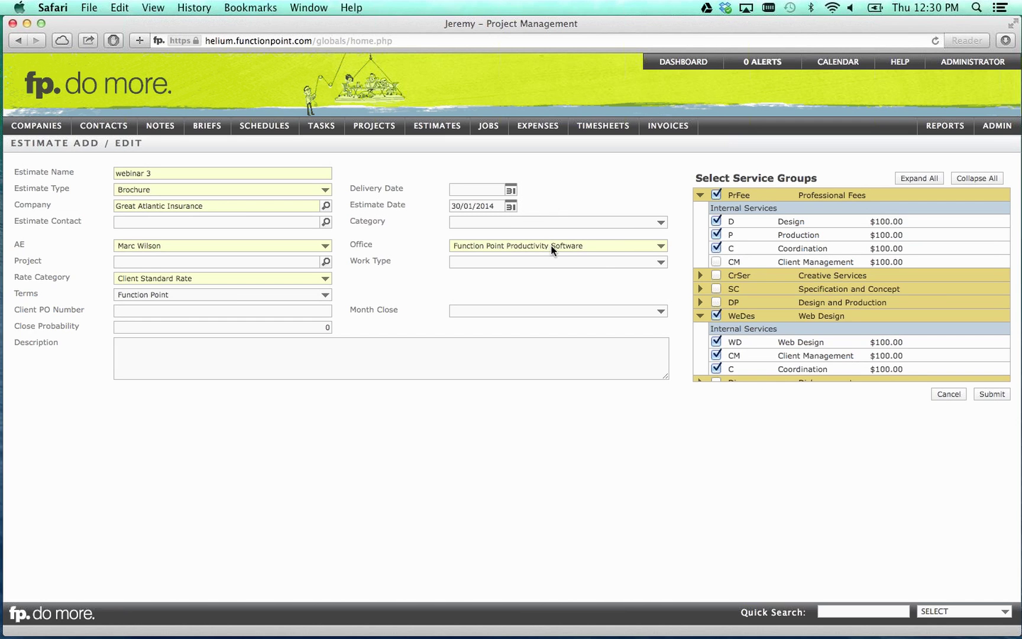
# Step: Set the estimate's category to Time and Materials and submit the new estimate
pyautogui.click(507, 219)
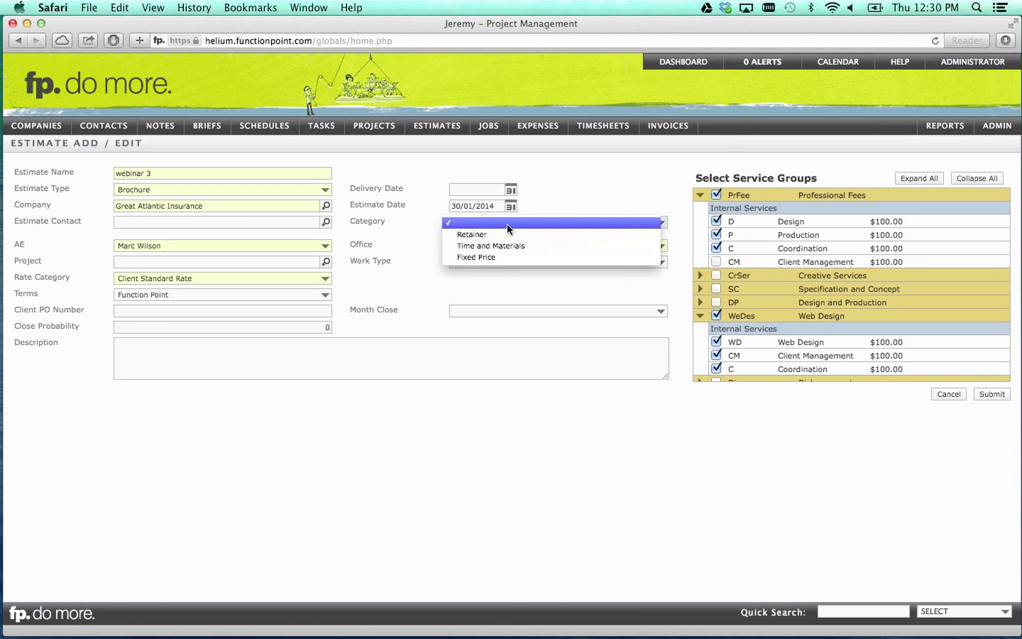
pyautogui.click(507, 247)
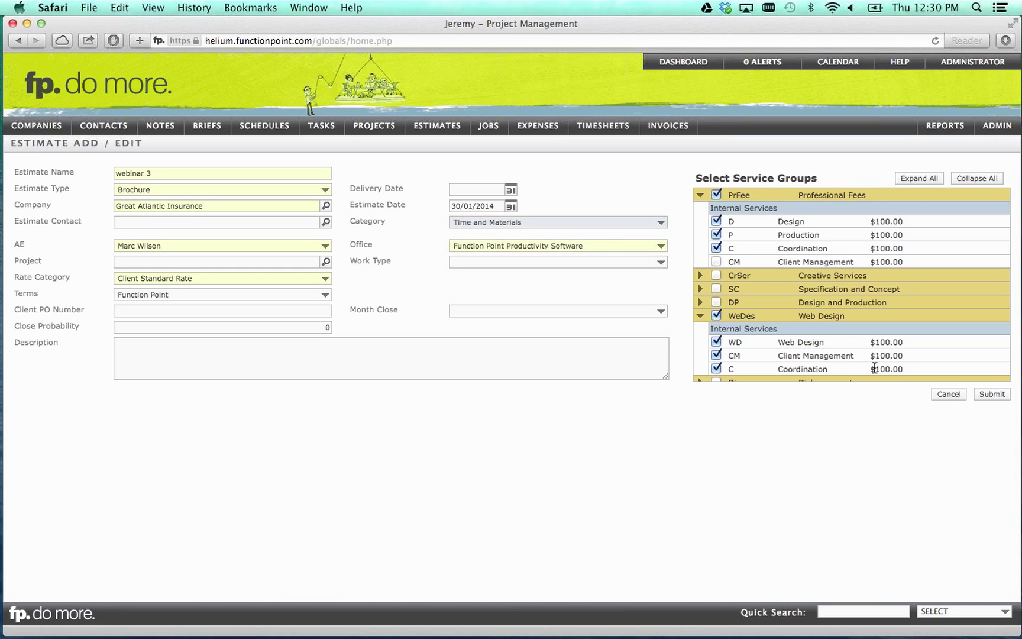
pyautogui.click(996, 393)
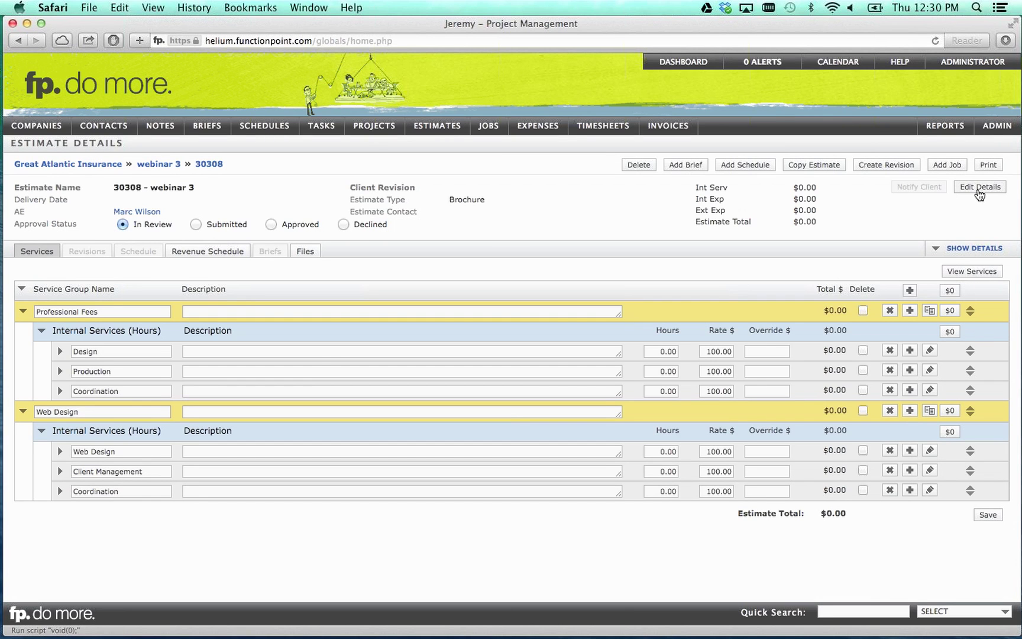
# Step: Submit the estimate's services and review its details without editing them
pyautogui.click(980, 188)
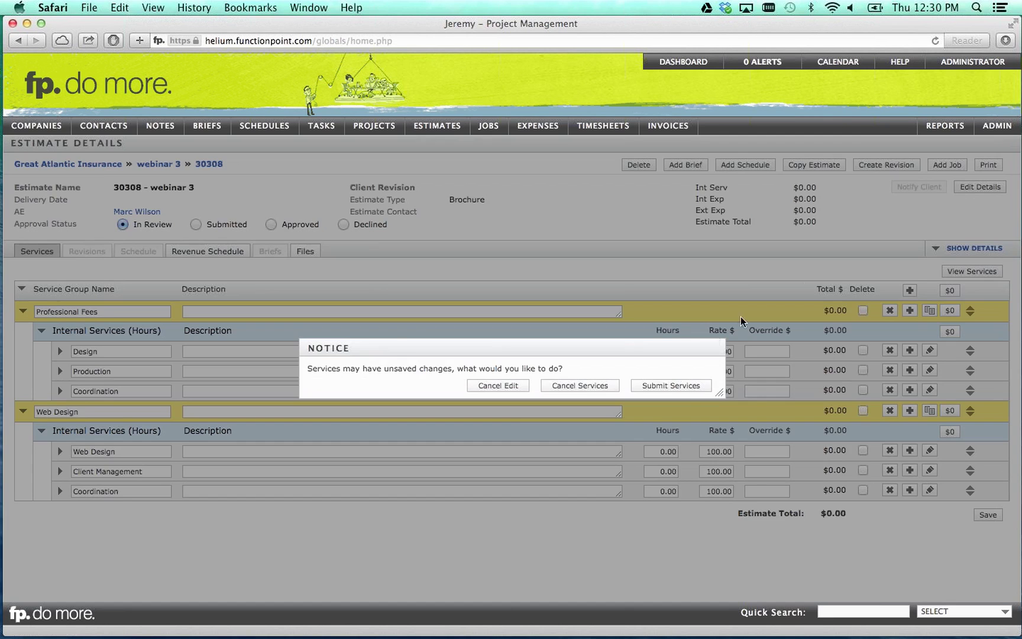
pyautogui.click(667, 385)
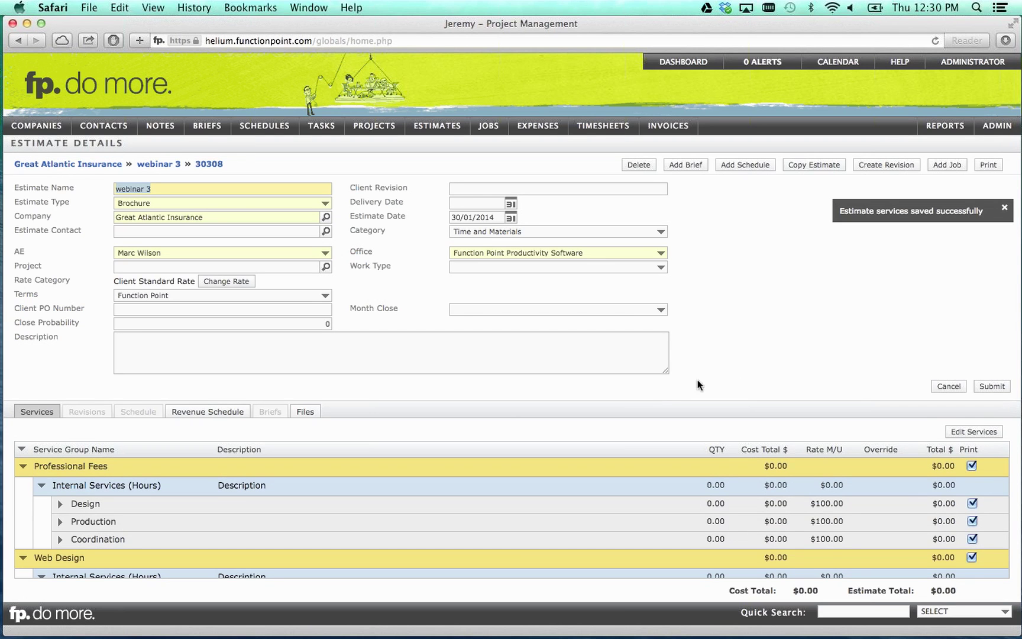
pyautogui.click(948, 388)
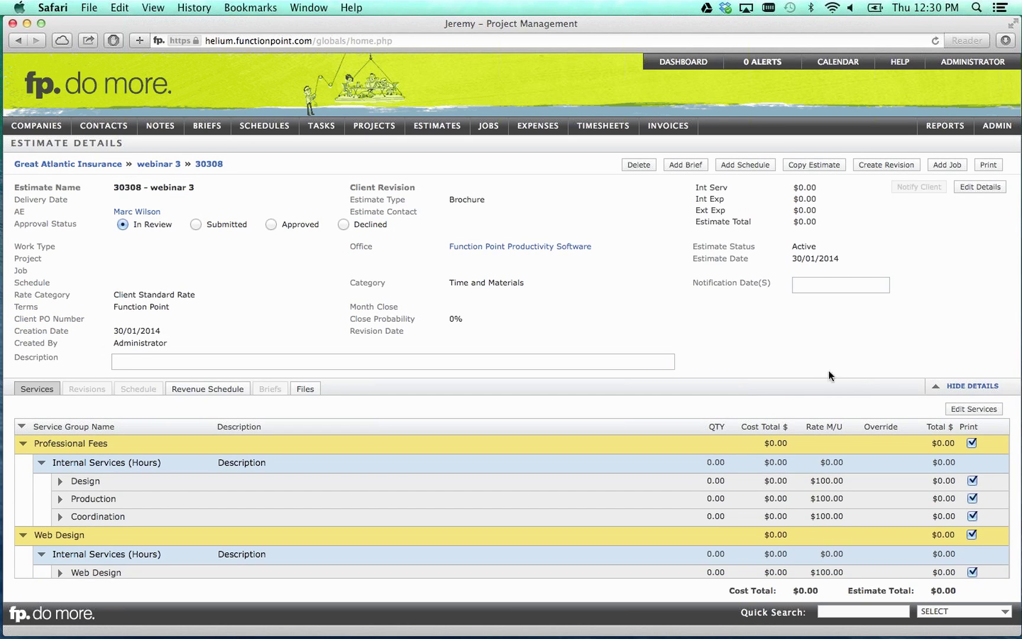
# Step: Set the estimated hours to 3 for Design, 2 for Production and 1 for Web Design
pyautogui.click(975, 413)
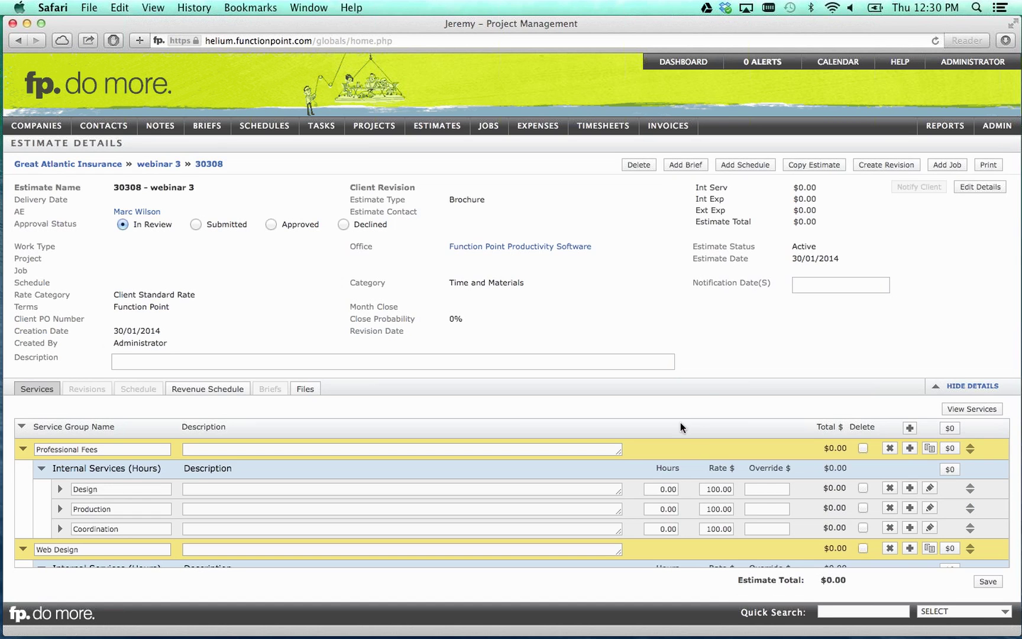
pyautogui.moveTo(667, 490); pyautogui.dragTo(651, 491)
pyautogui.write('3')
pyautogui.click(656, 509)
pyautogui.write('2')
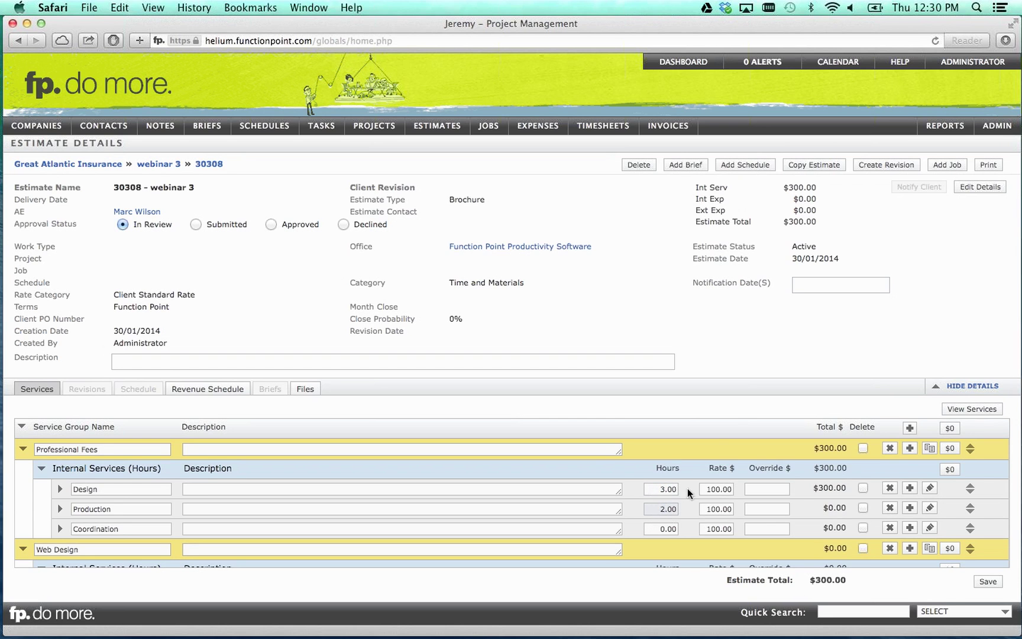
pyautogui.scroll(-3, 840, 526)
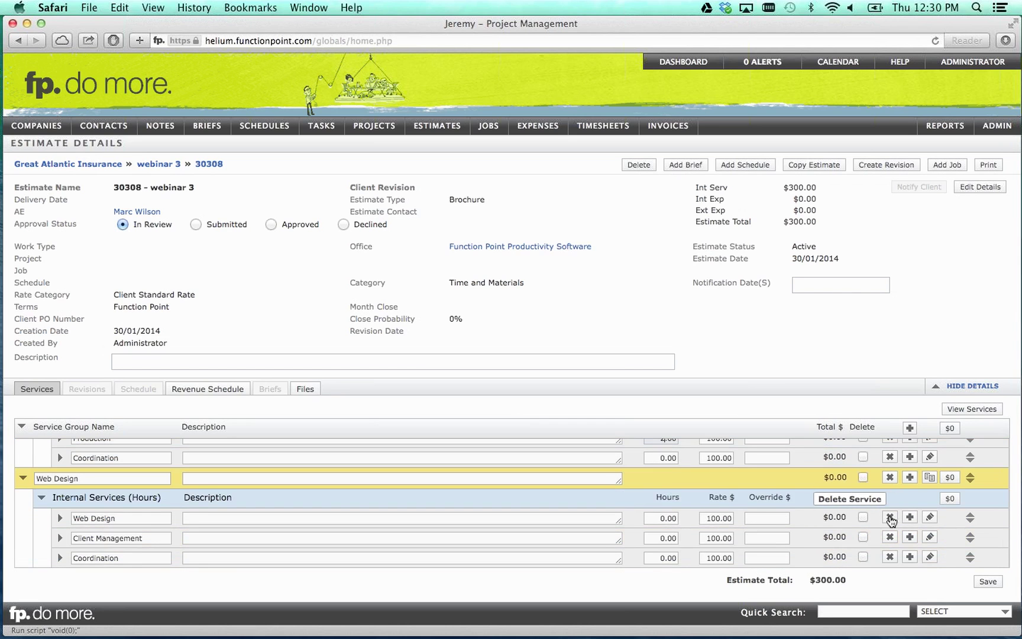
pyautogui.click(659, 519)
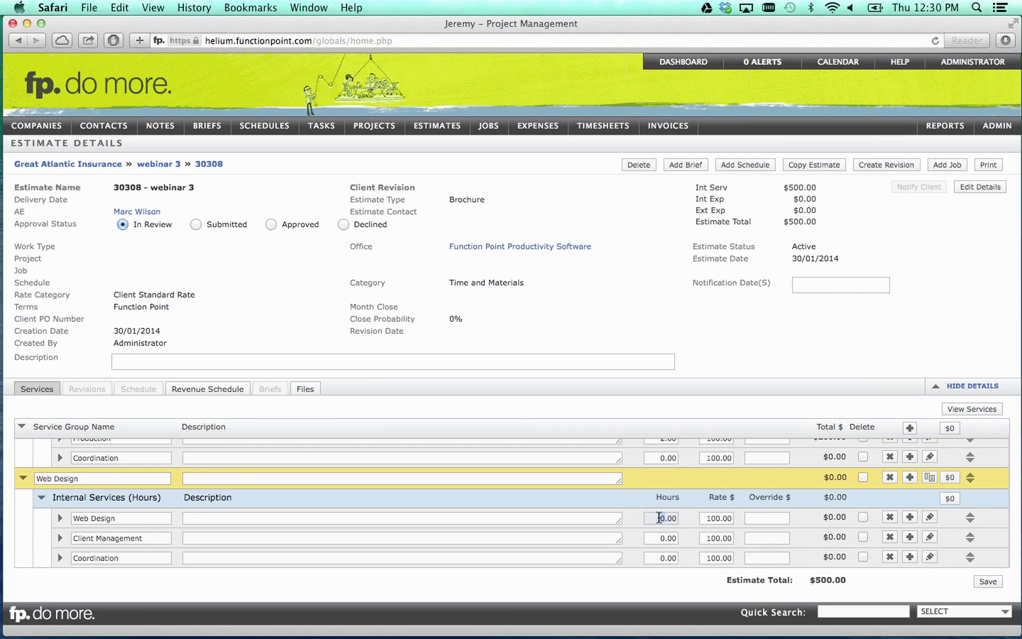
pyautogui.write('1')
# Step: Delete the Client Management and Coordination services from the Web Design group and Coordination from Professional Fees
pyautogui.click(887, 538)
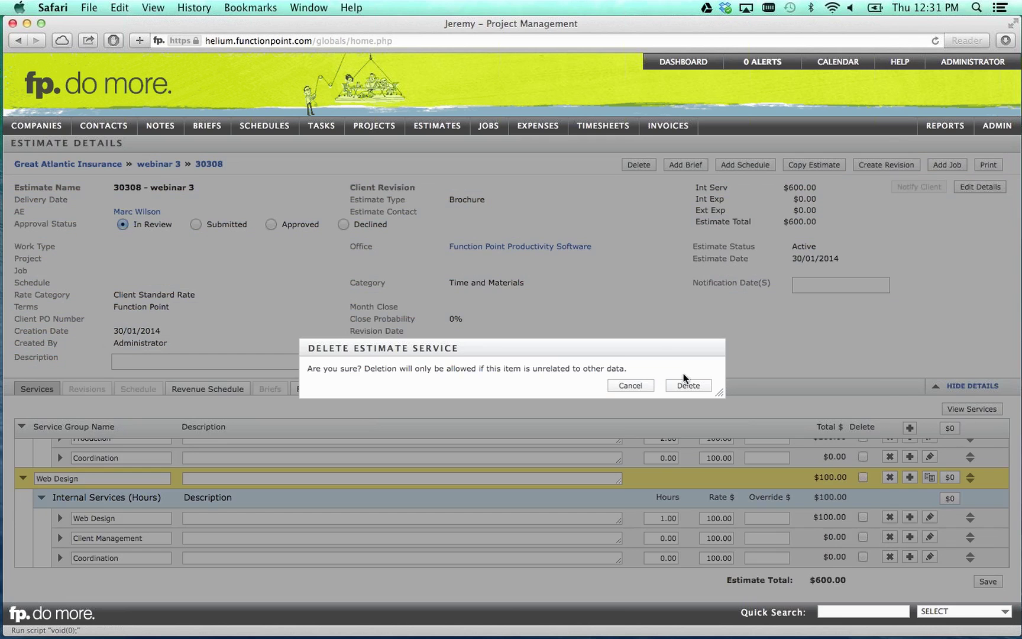
pyautogui.click(687, 386)
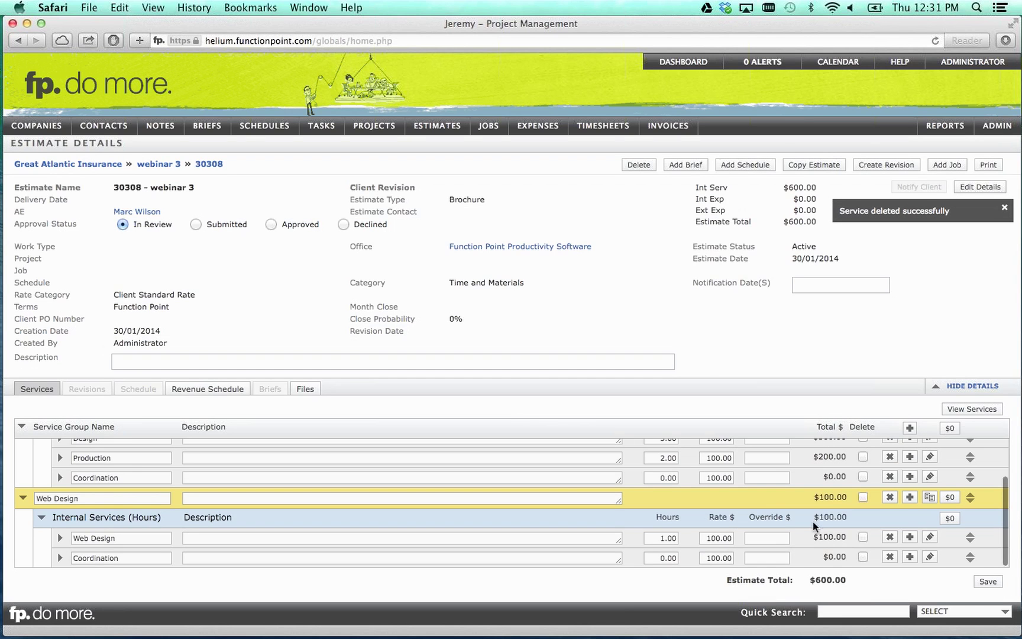
pyautogui.click(891, 561)
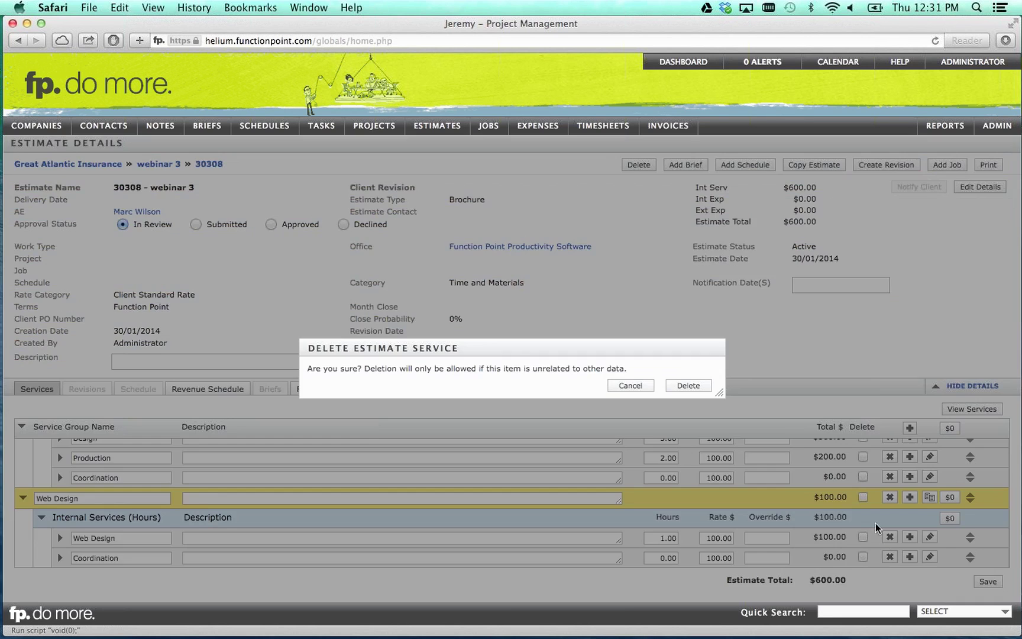
pyautogui.click(689, 386)
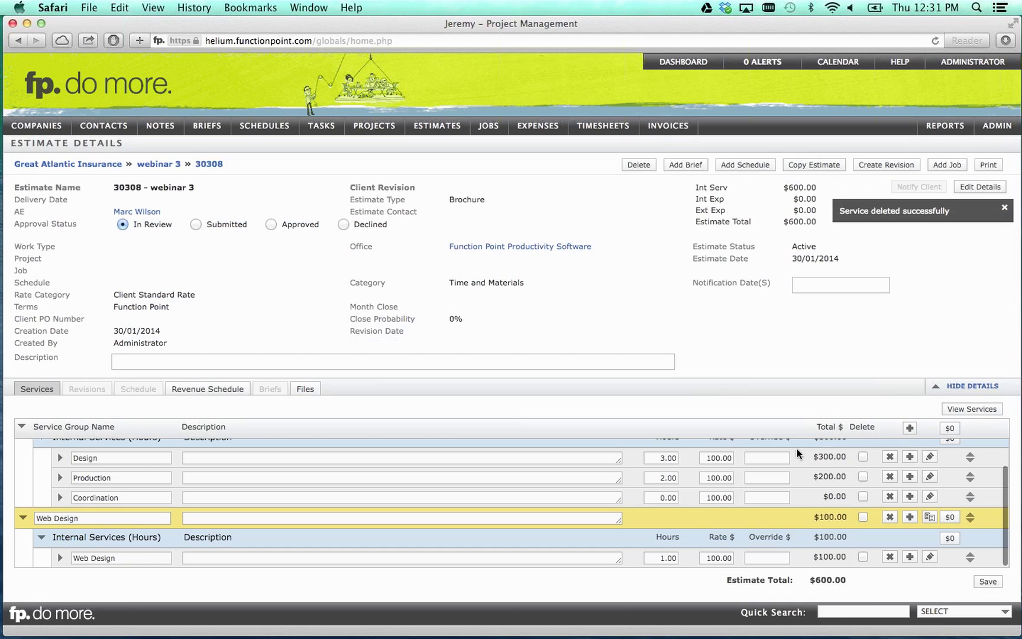
pyautogui.click(889, 497)
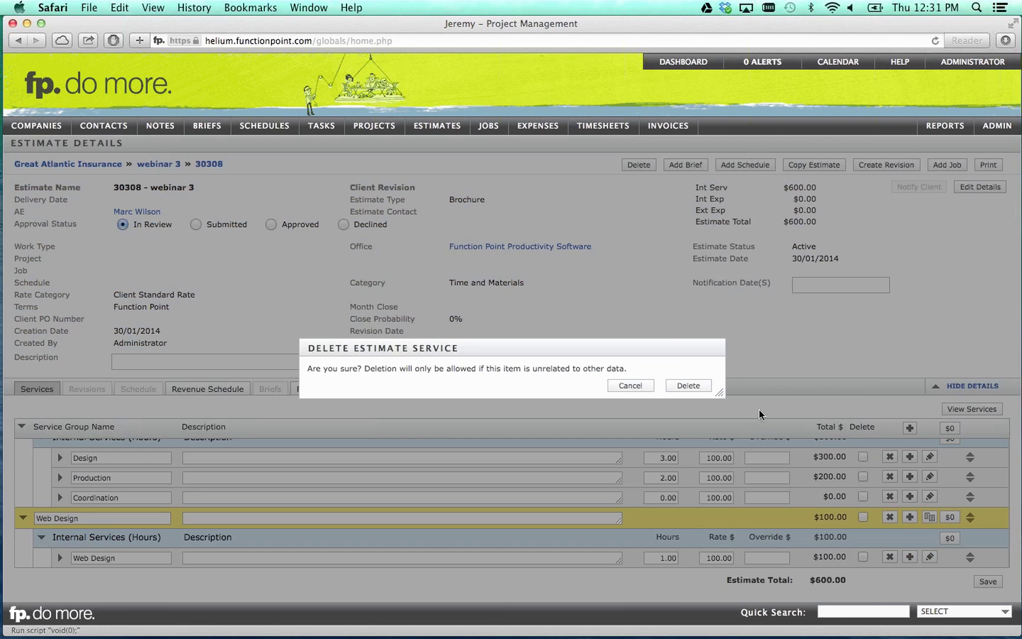
pyautogui.click(689, 385)
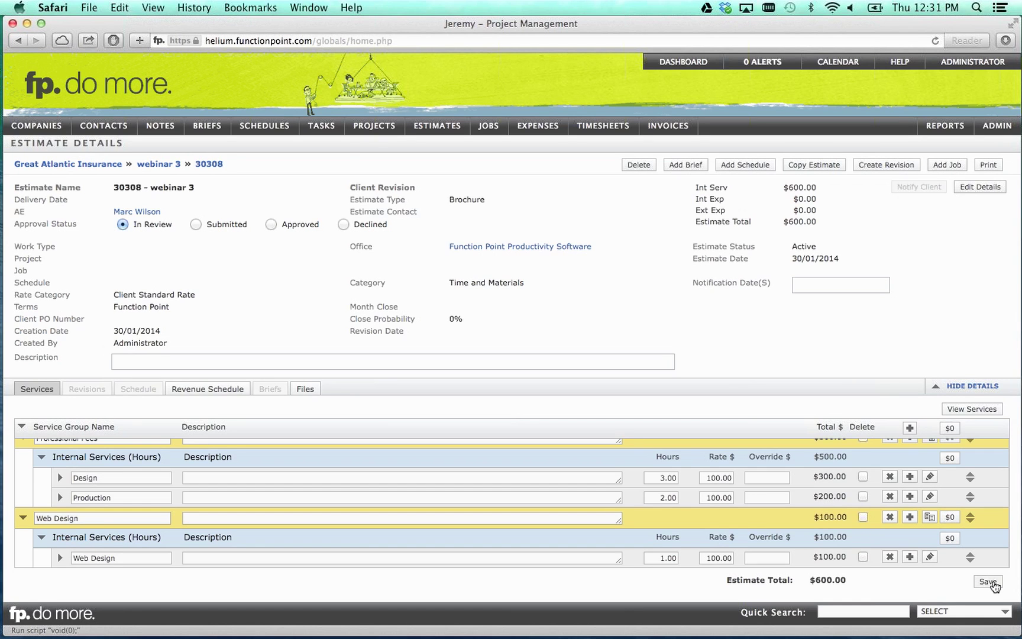
# Step: Save the estimate's services and collapse its expanded details
pyautogui.click(987, 581)
pyautogui.click(954, 390)
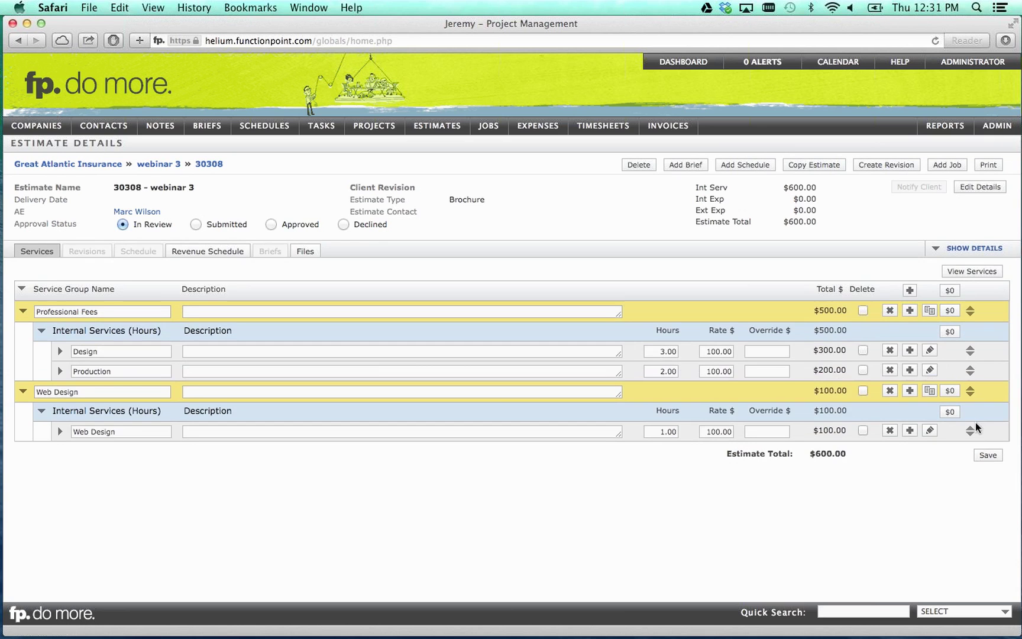
pyautogui.click(985, 456)
pyautogui.moveTo(433, 129)
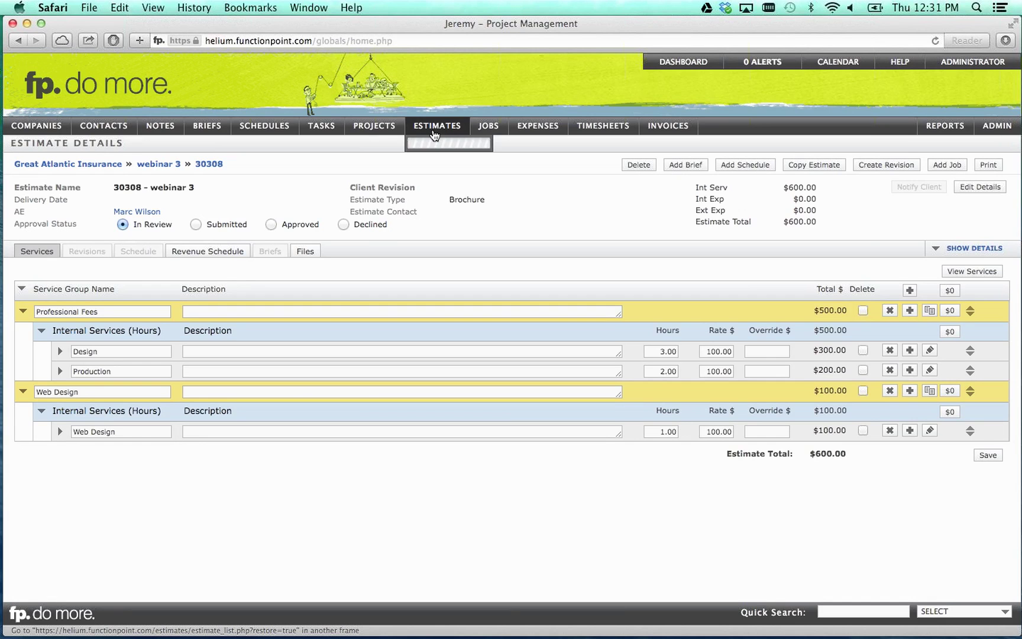
# Step: Open the estimate search form and look over its Type filter without choosing a value
pyautogui.moveTo(447, 160)
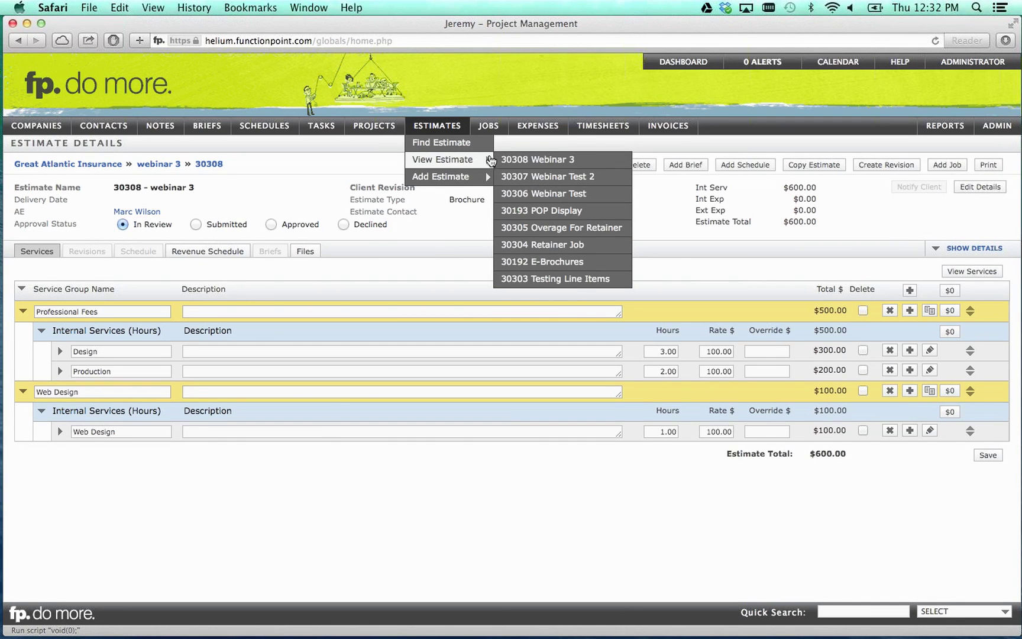
pyautogui.click(467, 145)
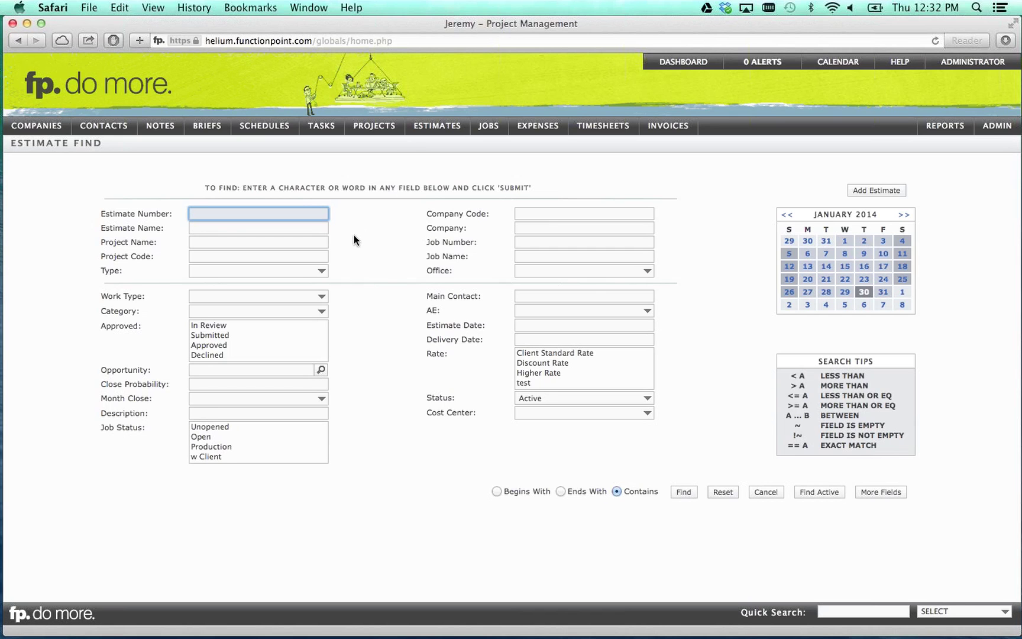
pyautogui.click(320, 271)
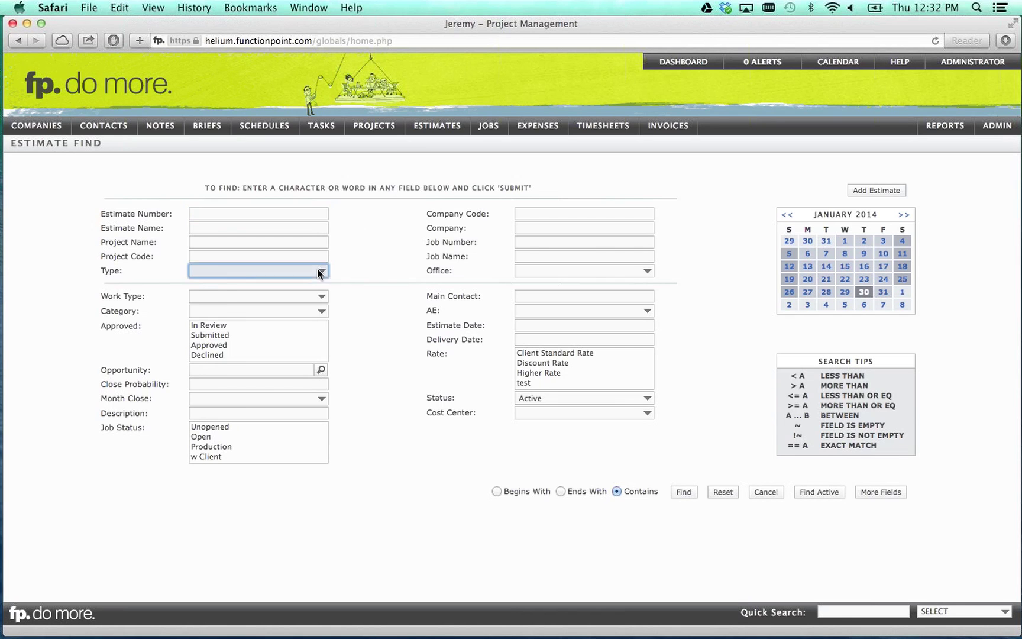
pyautogui.click(410, 256)
# Step: Copy the webinar 3 estimate under the name "webinar 3 template" and save the copy's services
pyautogui.moveTo(444, 131)
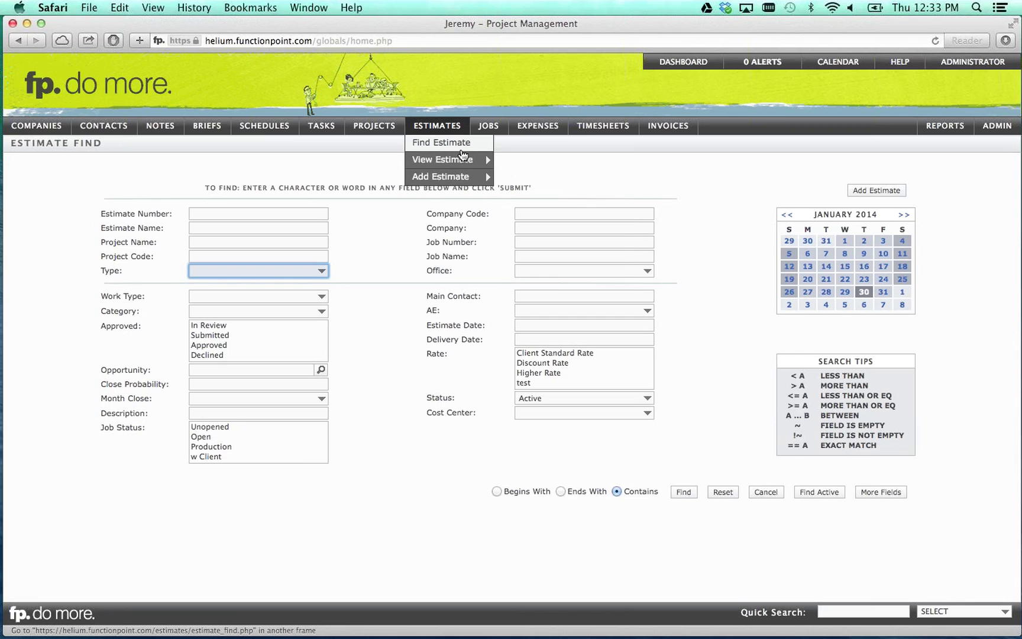
pyautogui.moveTo(463, 157)
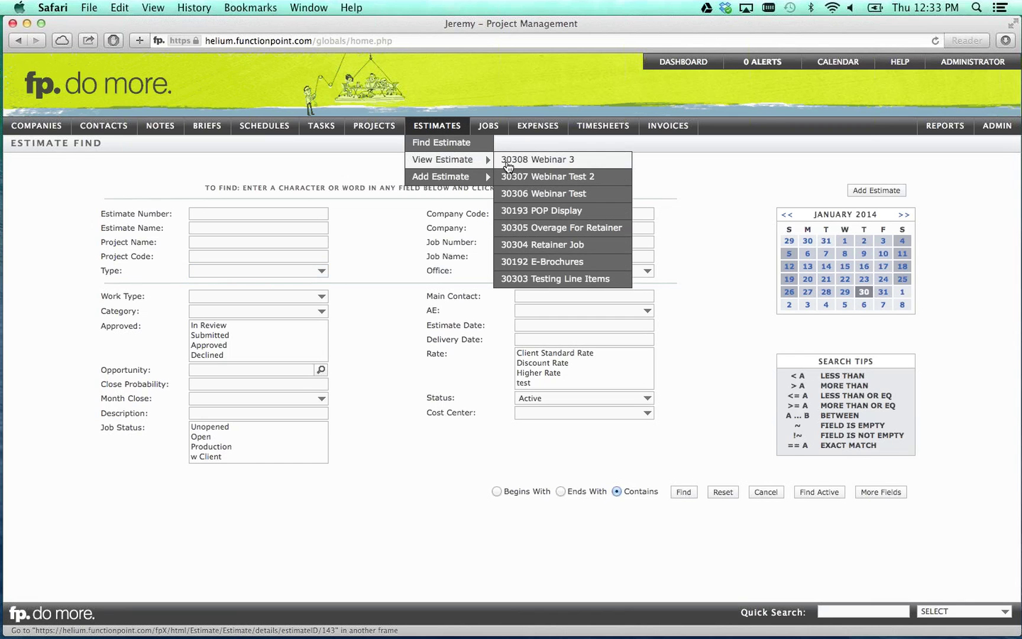
pyautogui.click(507, 160)
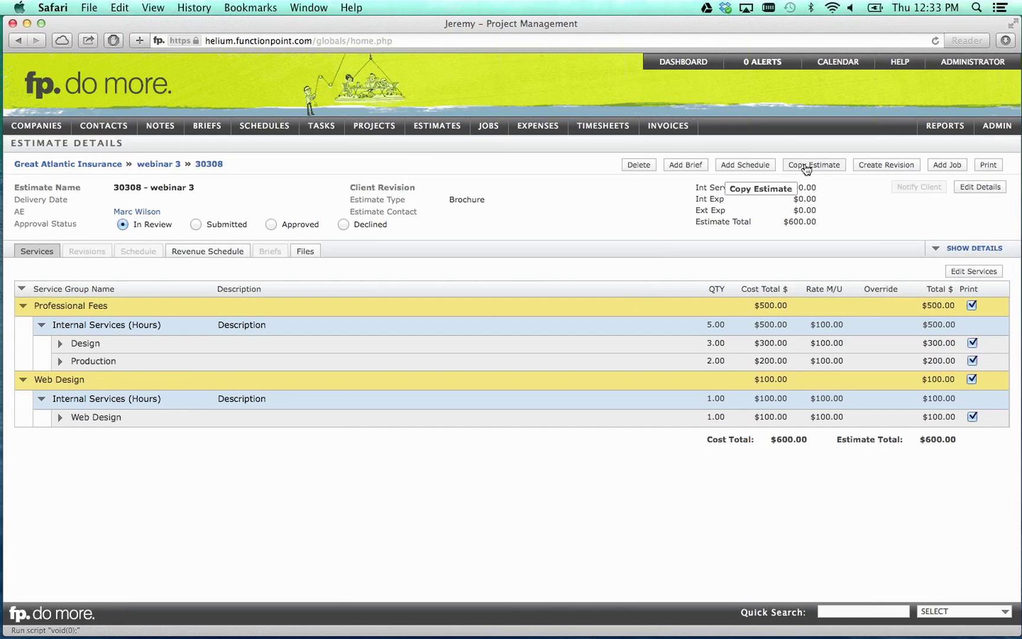
pyautogui.click(807, 168)
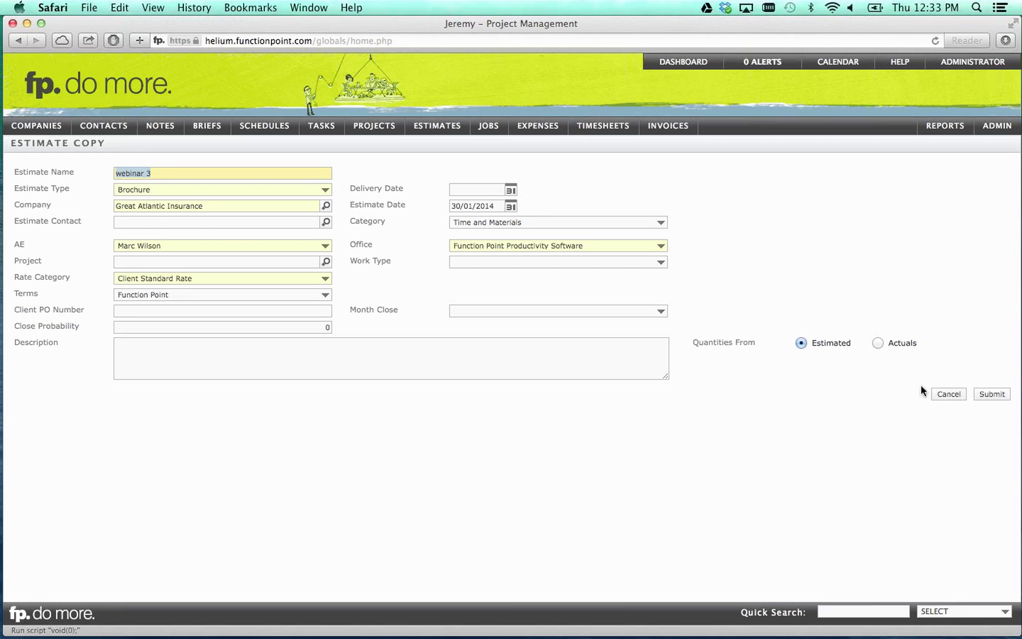
pyautogui.click(318, 175)
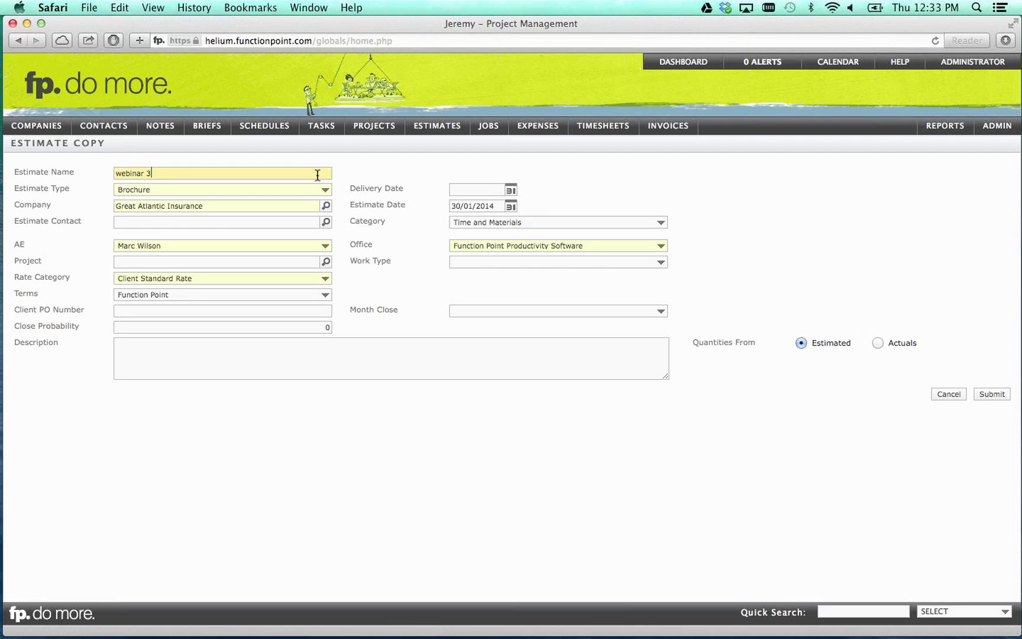
pyautogui.write('template')
pyautogui.click(993, 395)
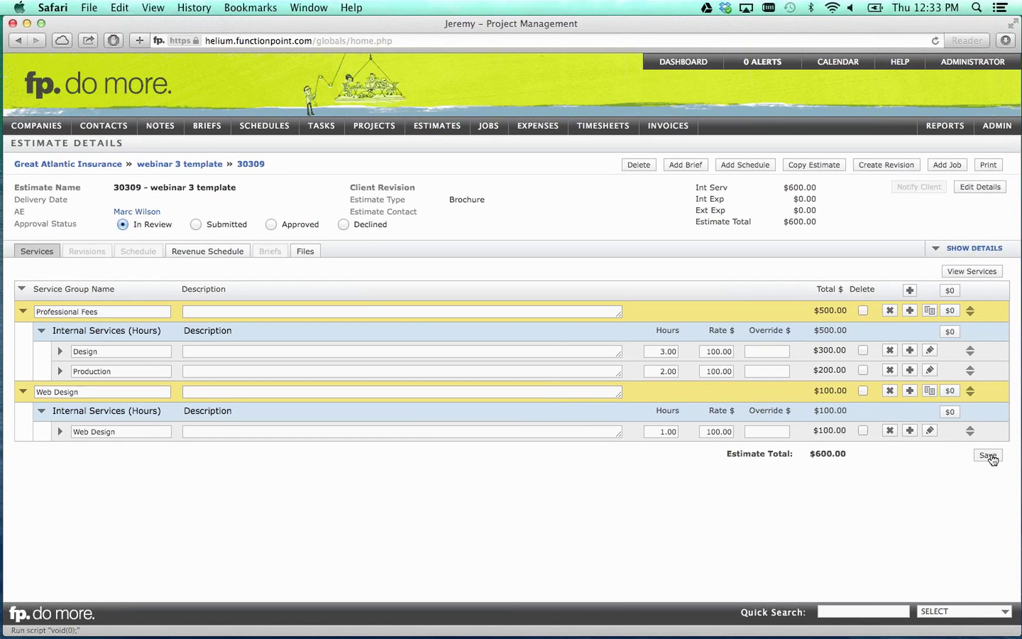
pyautogui.click(988, 455)
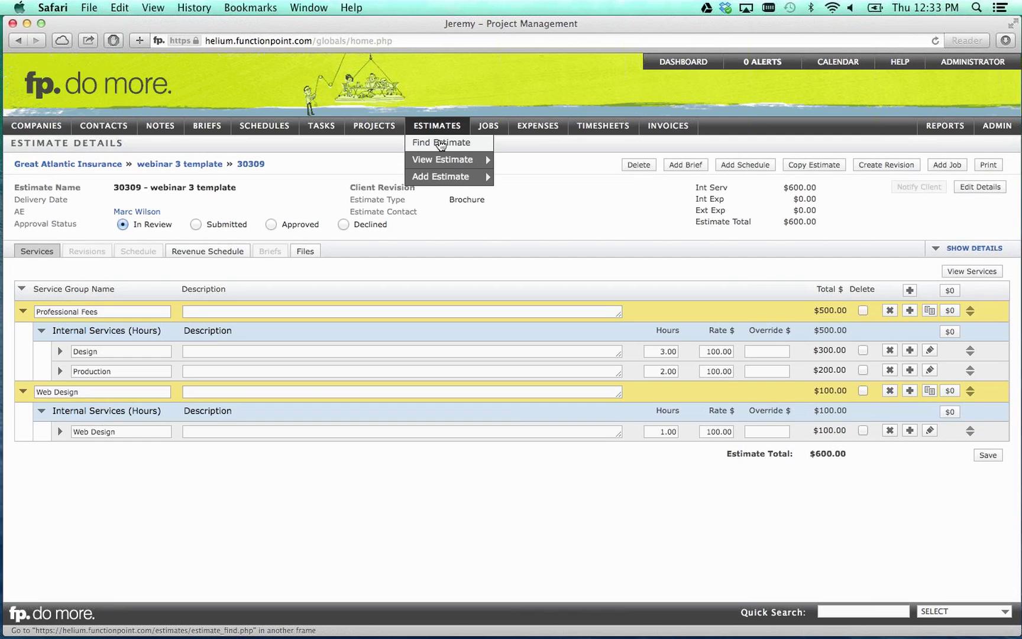
# Step: Search for estimates whose name contains "template" and open the webinar 3 template estimate
pyautogui.click(440, 143)
pyautogui.click(259, 227)
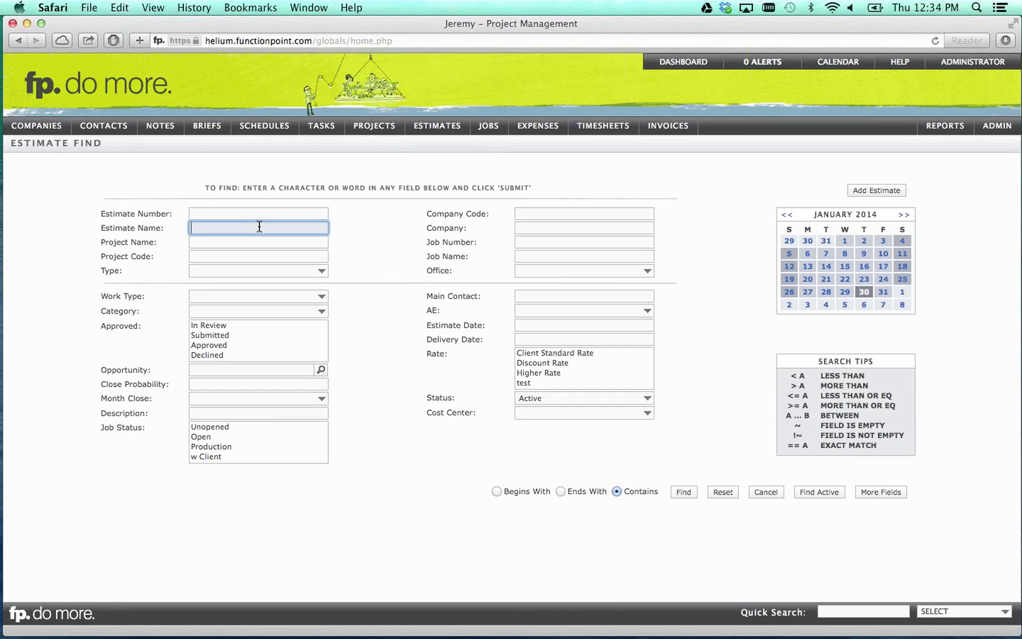
pyautogui.write('template')
pyautogui.press('Tab')
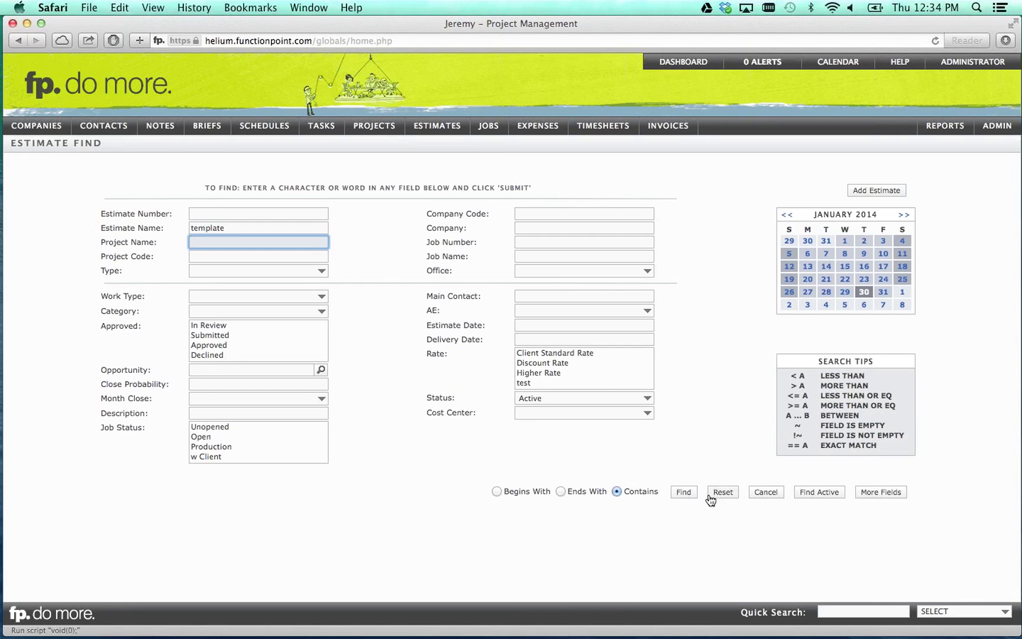
pyautogui.click(684, 493)
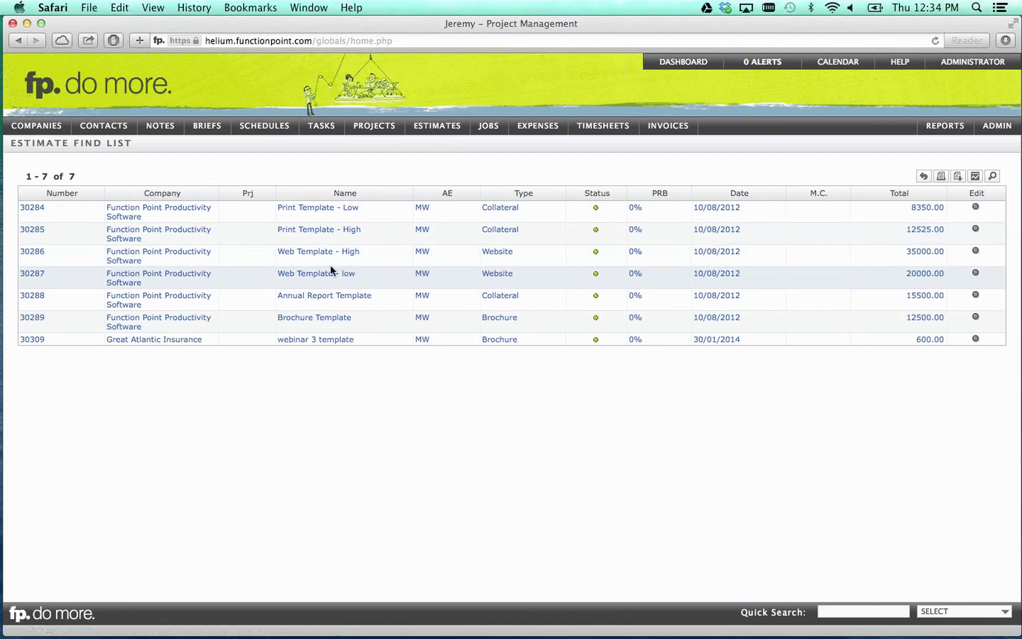
pyautogui.click(330, 340)
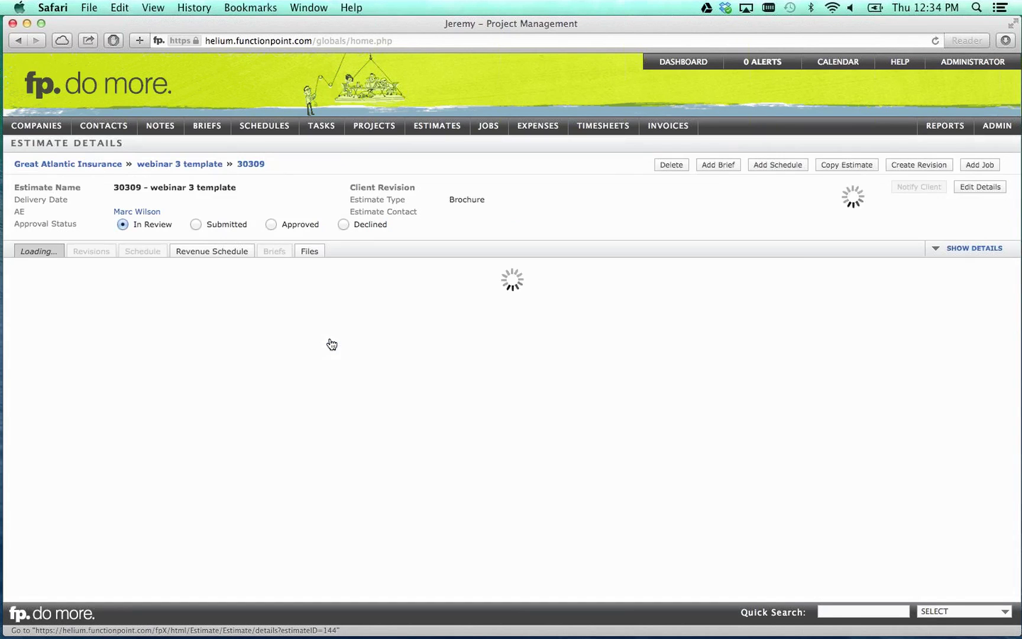
# Step: Start a copy of the webinar 3 template estimate and name it "webinar 4"
pyautogui.moveTo(815, 196)
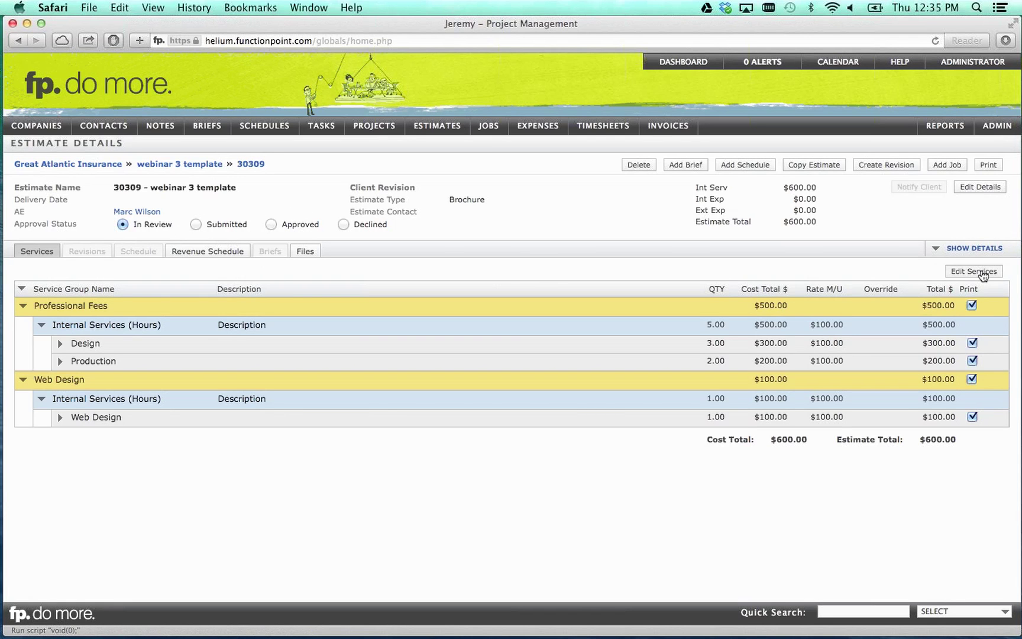
pyautogui.click(980, 272)
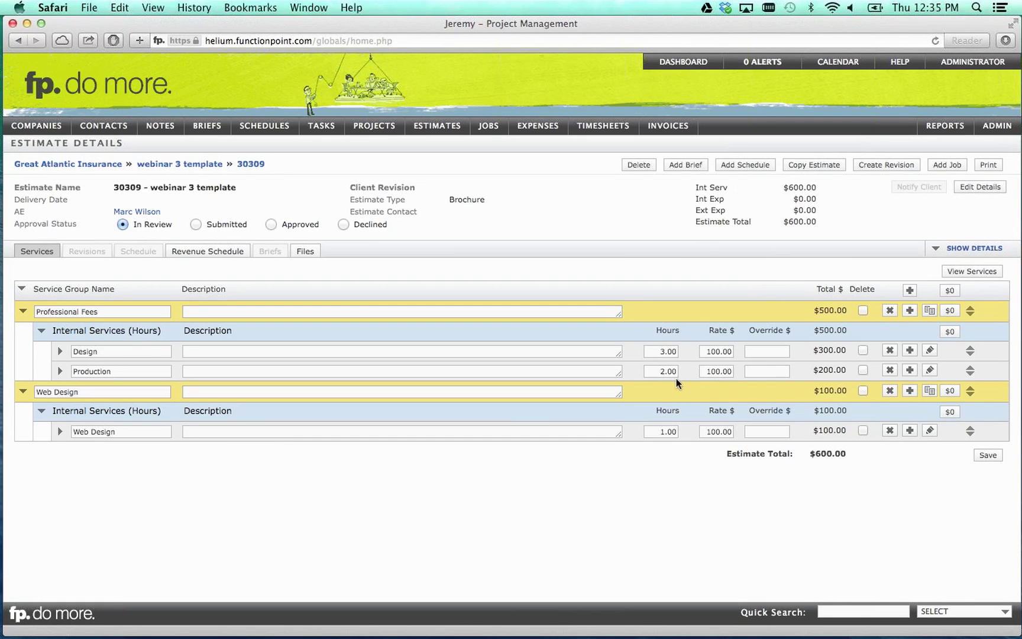
pyautogui.click(807, 167)
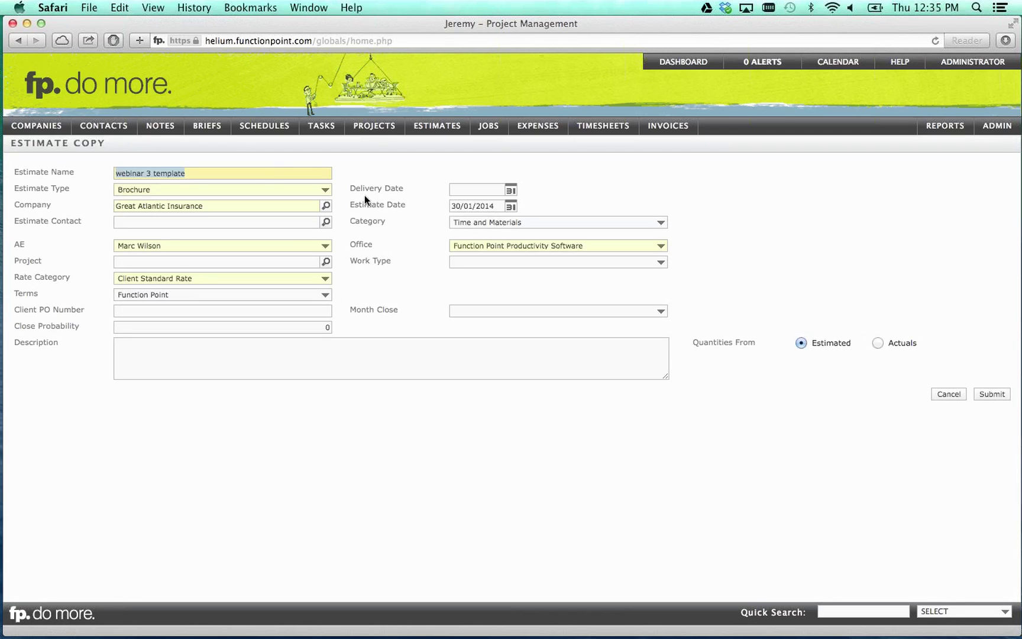
pyautogui.click(272, 173)
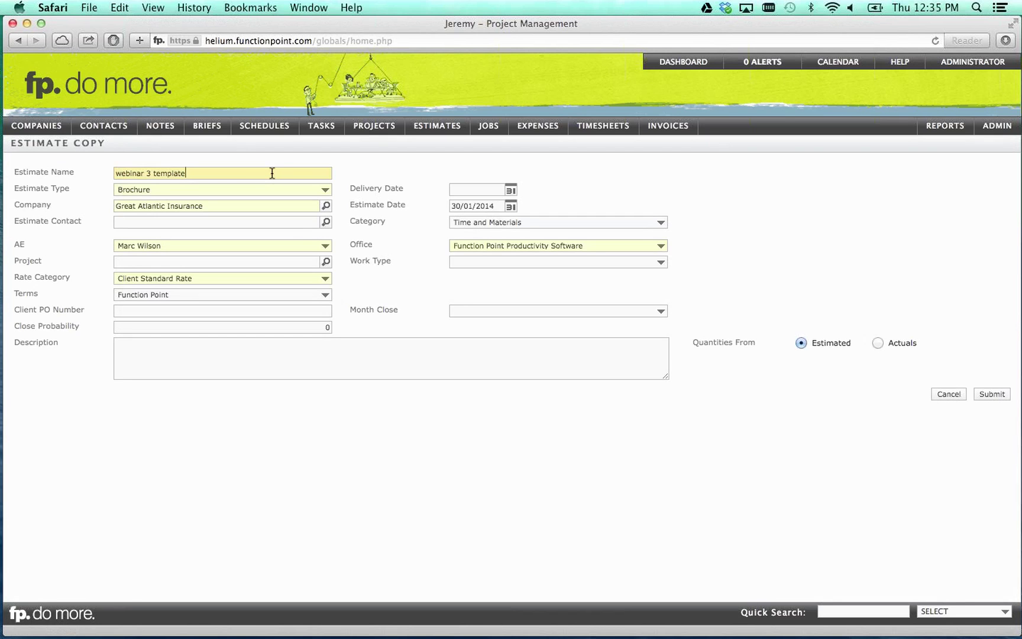
pyautogui.press('BackSpace')
pyautogui.press('BackSpace')
pyautogui.press('BackSpace')
pyautogui.press('BackSpace')
pyautogui.press('BackSpace')
pyautogui.press('BackSpace')
pyautogui.press('BackSpace')
pyautogui.press('BackSpace')
pyautogui.press('BackSpace')
pyautogui.press('BackSpace')
pyautogui.press('BackSpace')
pyautogui.write('4')
# Step: Set the copied estimate's type to Direct Mail, then submit the copy and save its services
pyautogui.click(276, 185)
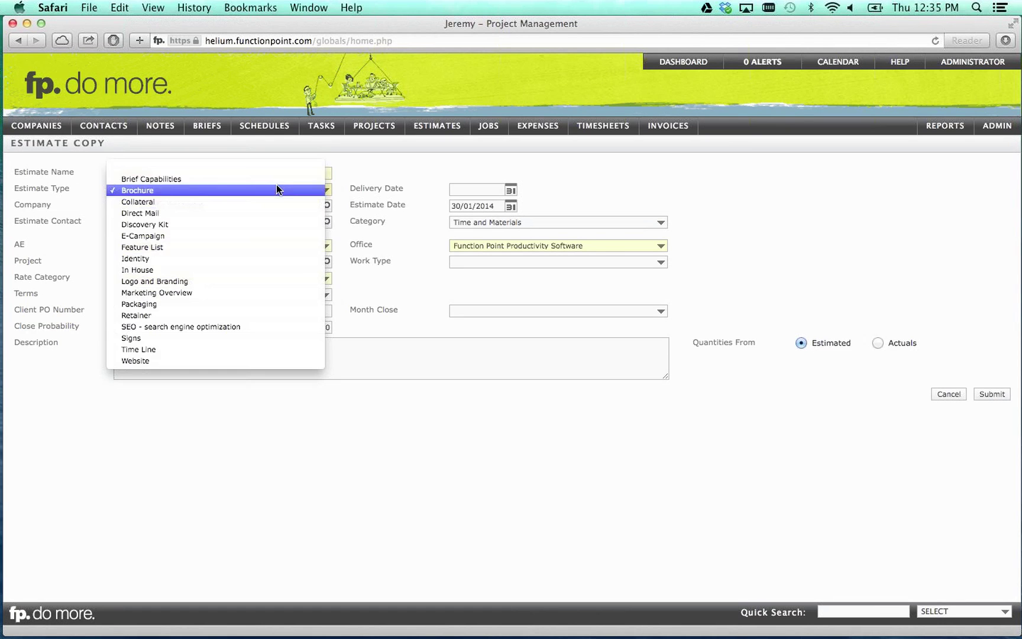
pyautogui.click(266, 213)
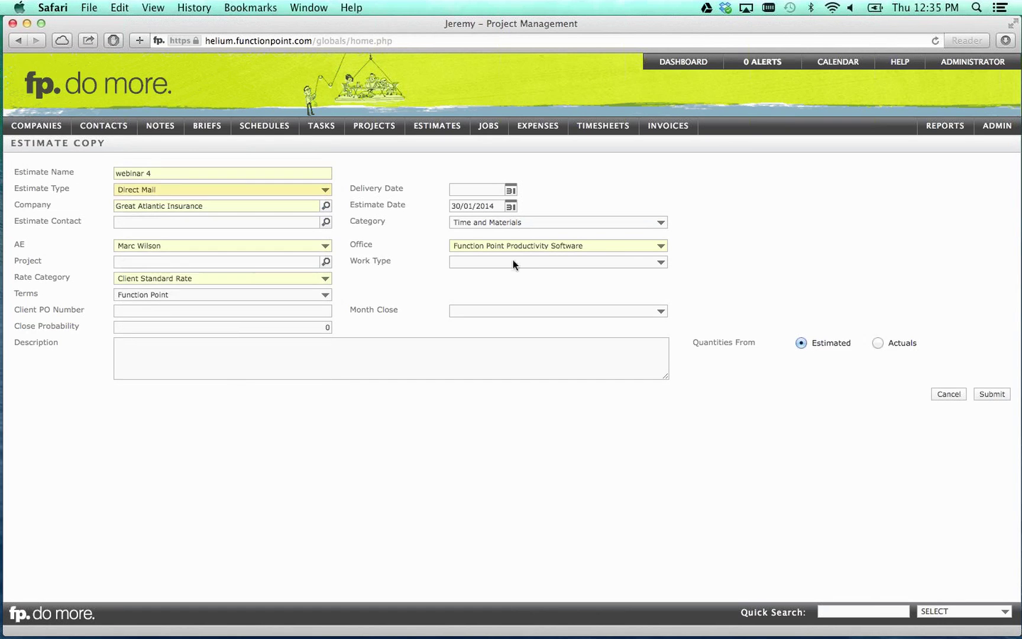
pyautogui.click(992, 394)
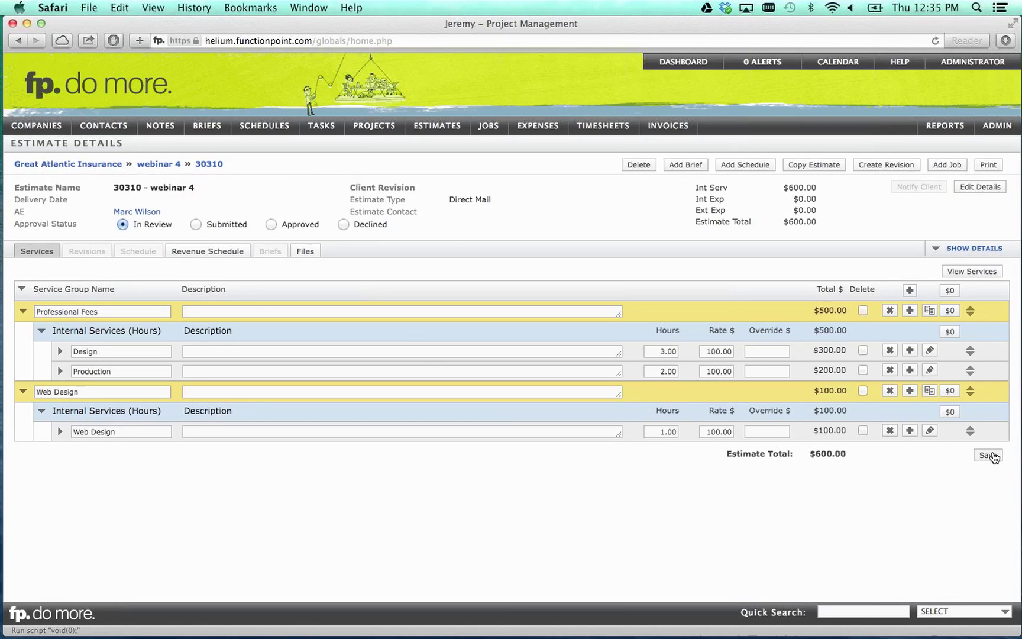
pyautogui.click(987, 455)
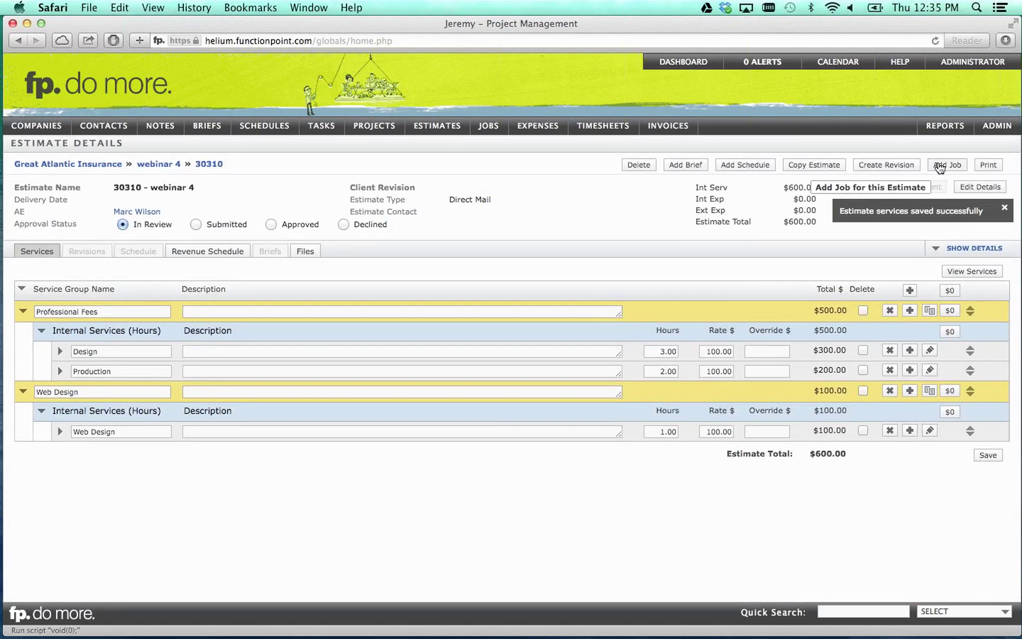
# Step: Create a job from the webinar 4 estimate
pyautogui.click(940, 166)
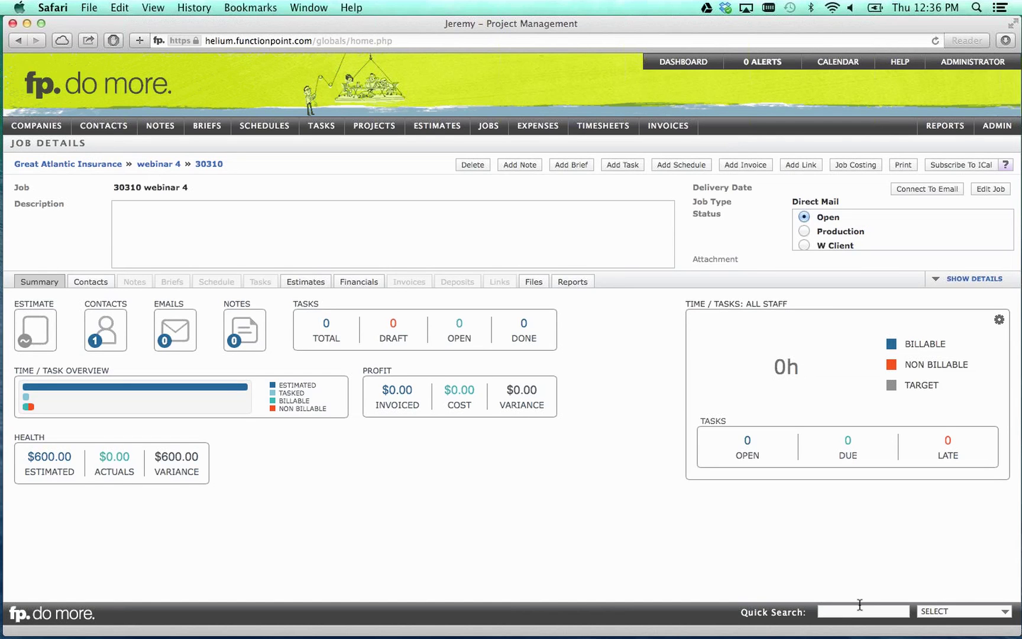
pyautogui.moveTo(823, 636)
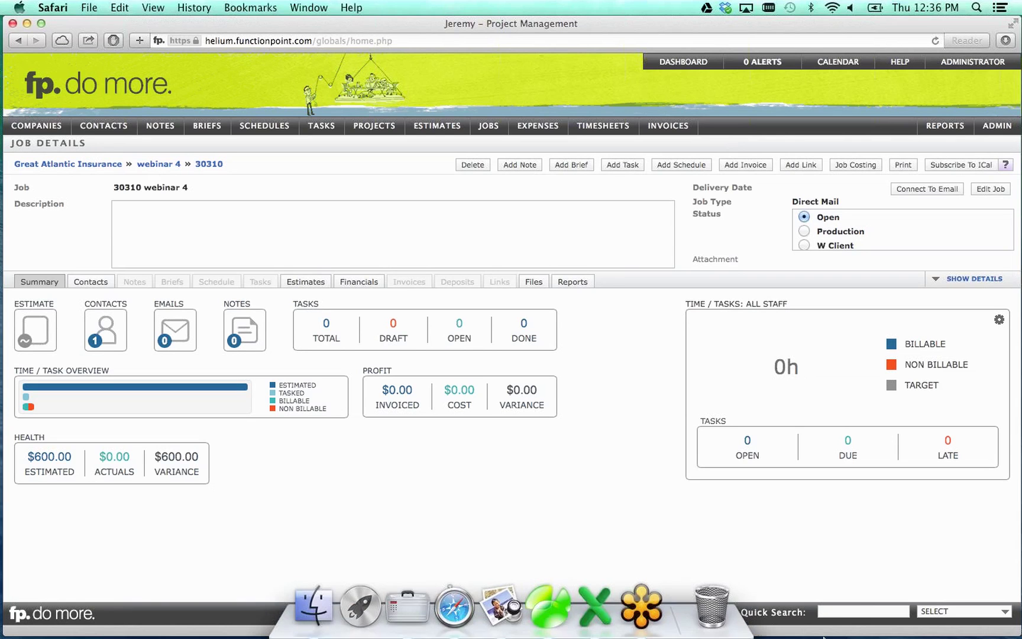
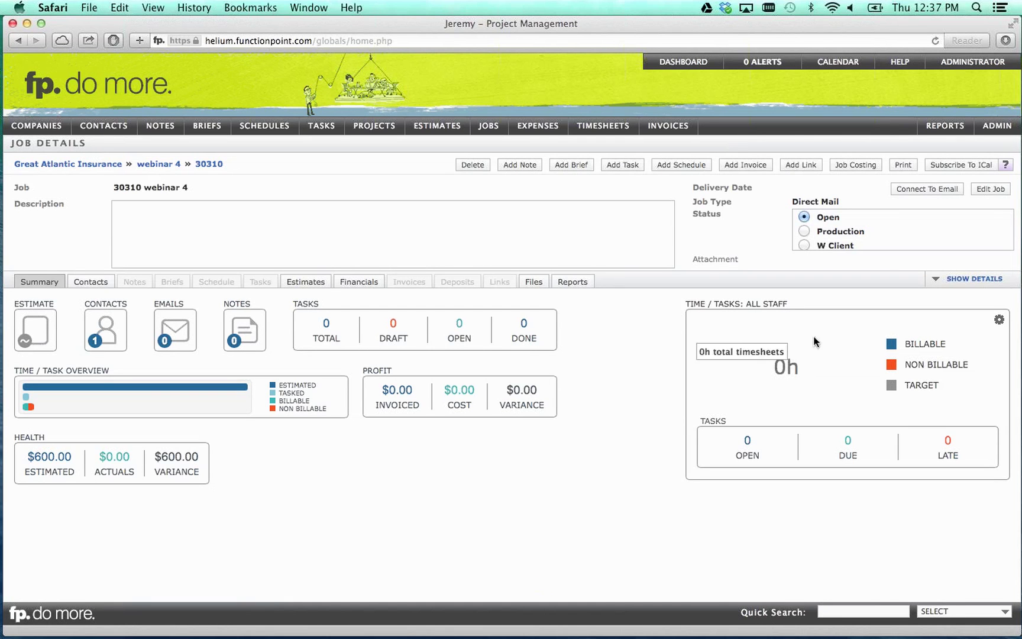
# Step: Open the system's printing preferences and look through the list of standard printouts
pyautogui.moveTo(1000, 125)
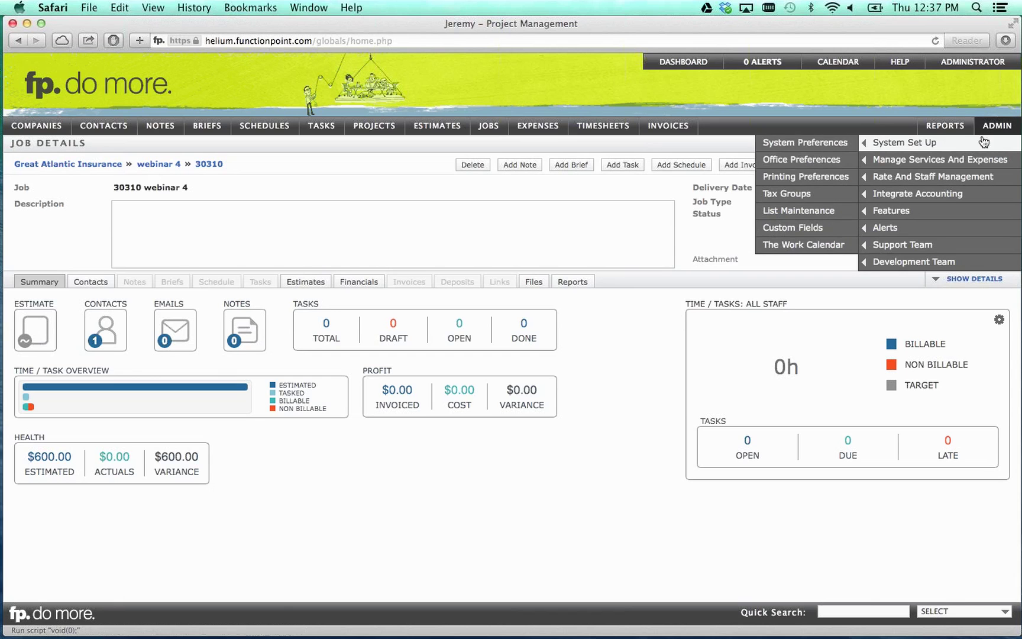
pyautogui.click(808, 176)
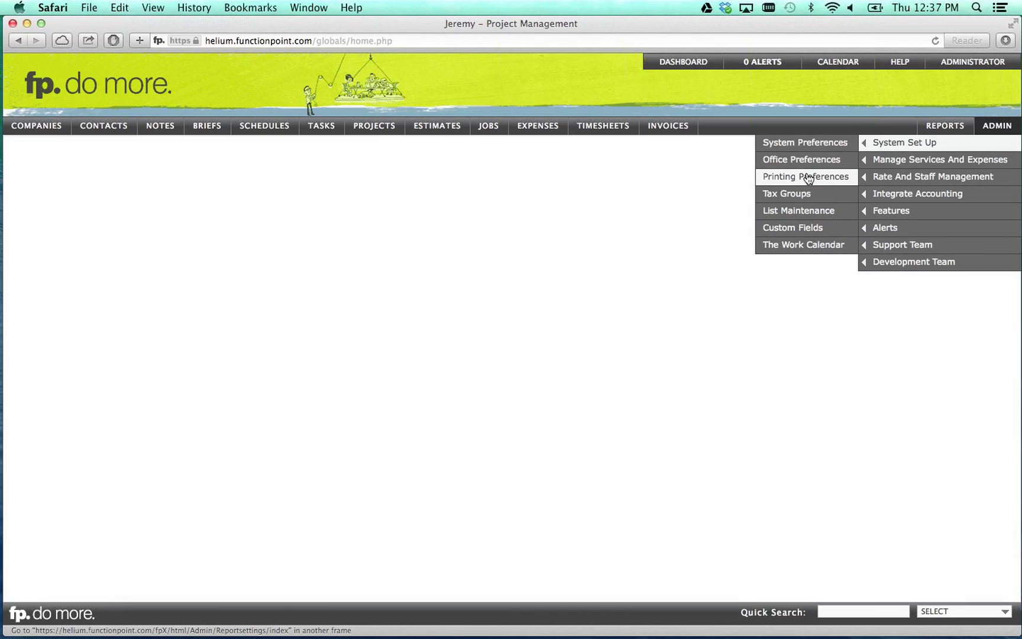
pyautogui.moveTo(555, 198)
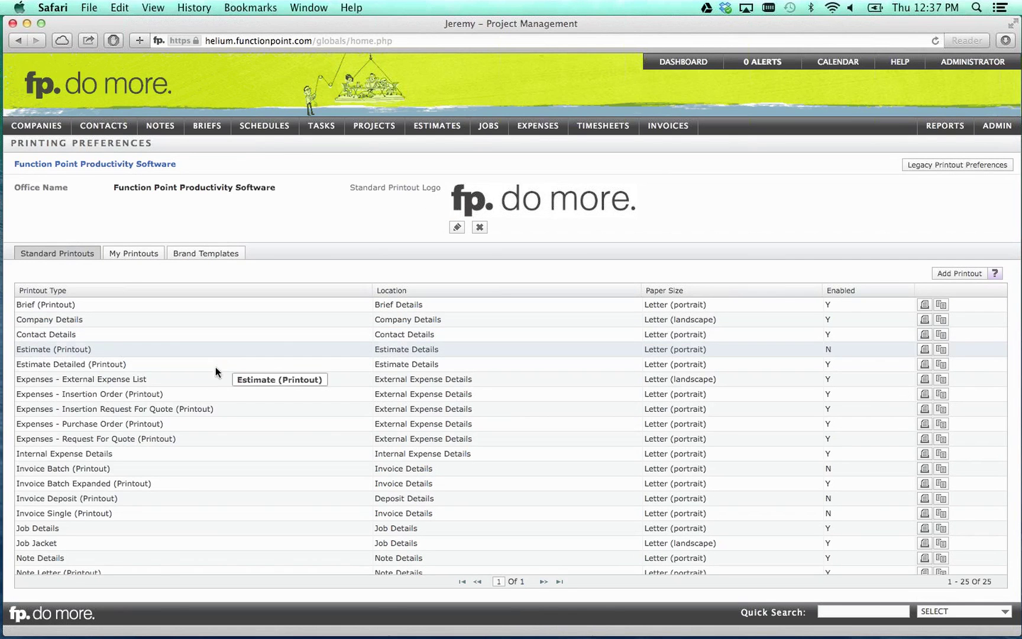
pyautogui.scroll(-5, 184, 516)
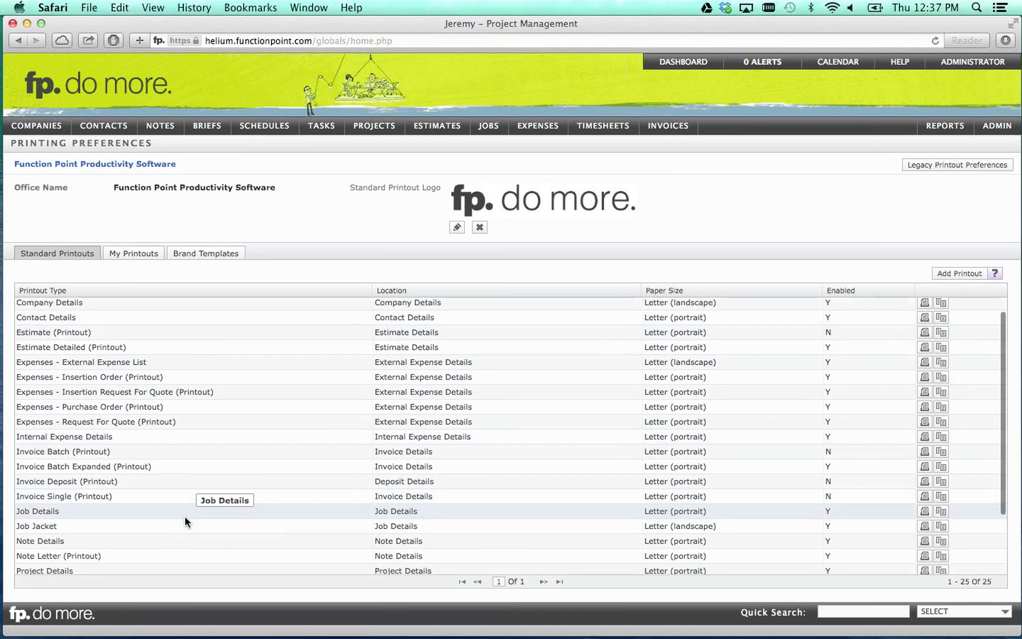
pyautogui.scroll(5, 184, 517)
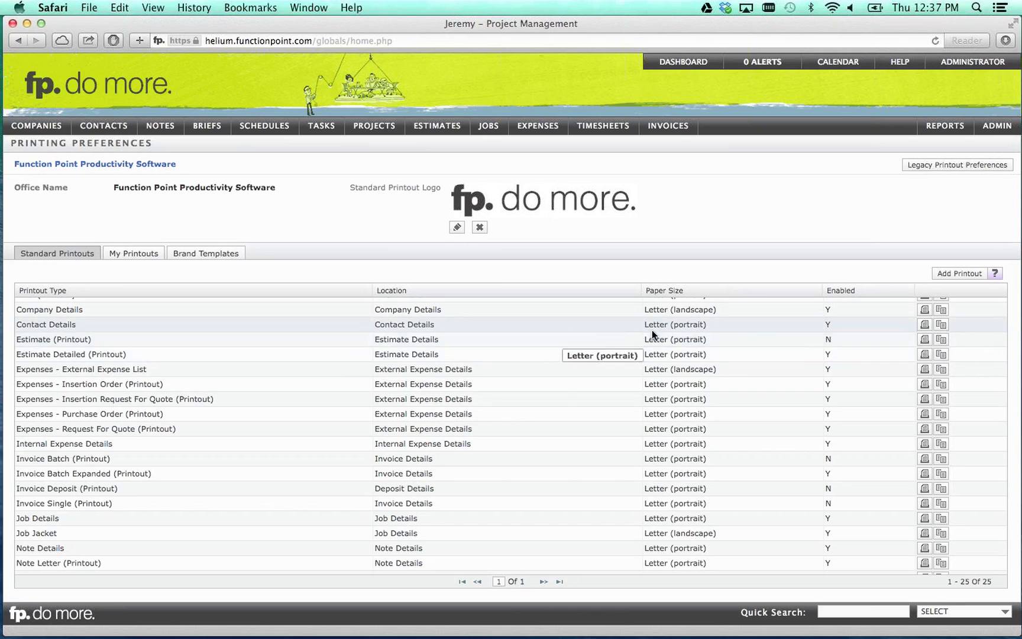
# Step: Copy the standard Estimate (Printout) as a new custom printout and browse its available header layouts
pyautogui.click(941, 340)
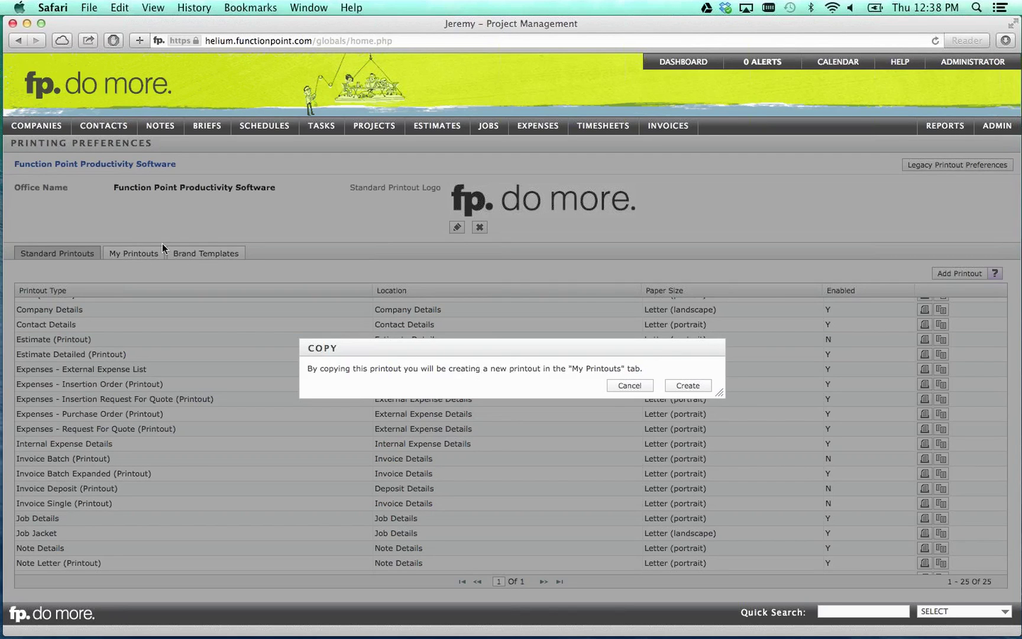
pyautogui.click(692, 389)
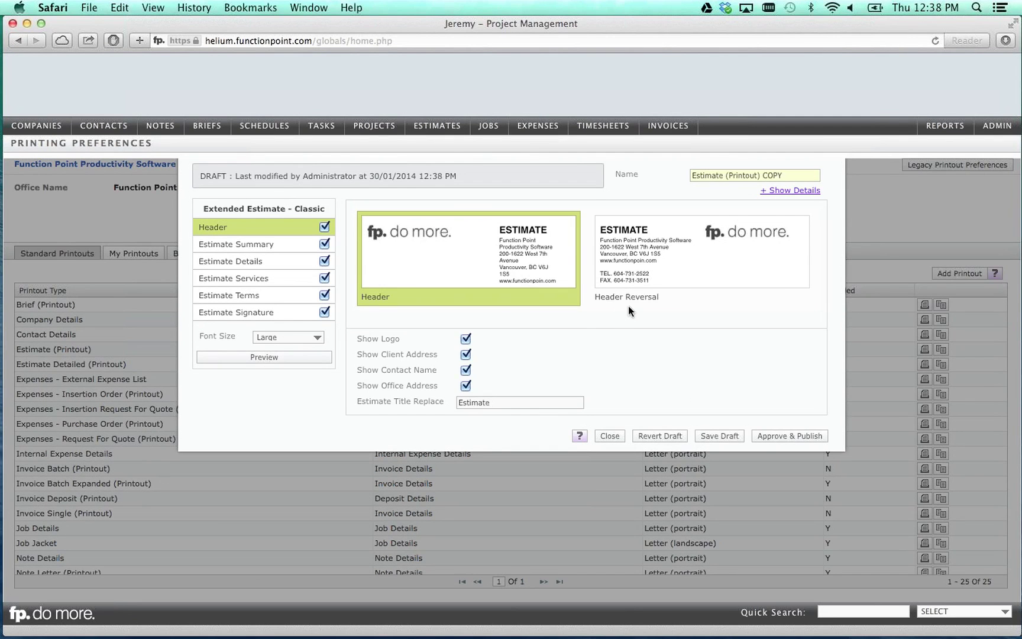
pyautogui.hscroll(5, 641, 266)
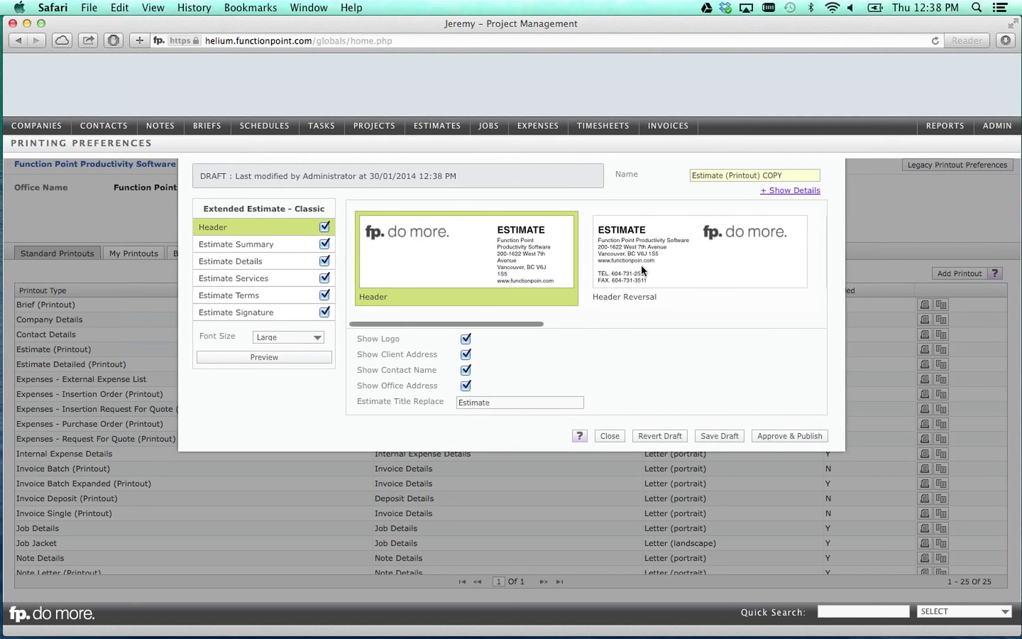
pyautogui.hscroll(5, 641, 265)
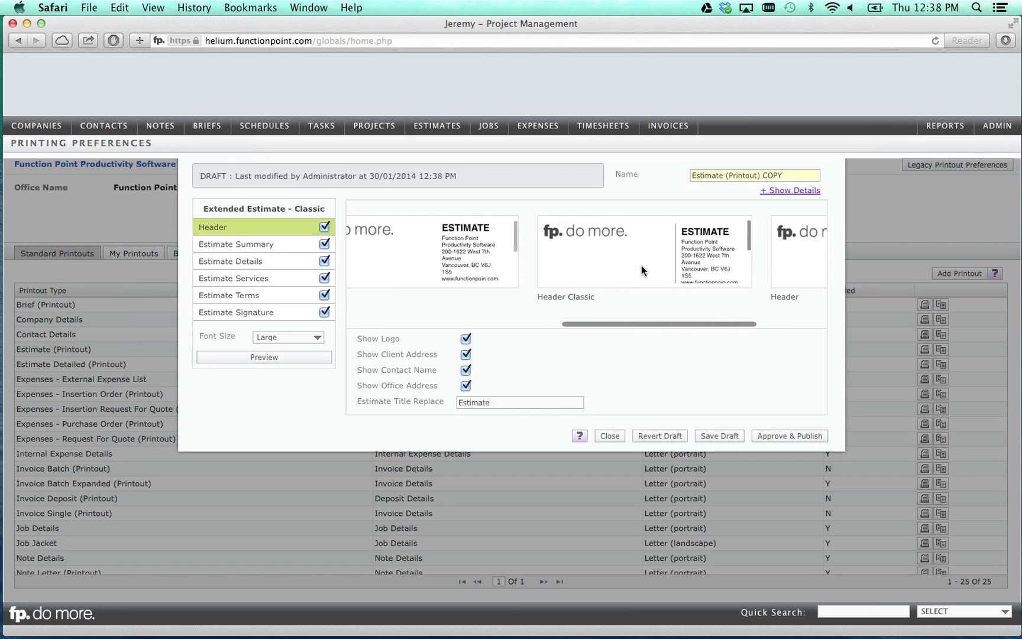
pyautogui.hscroll(-5, 641, 265)
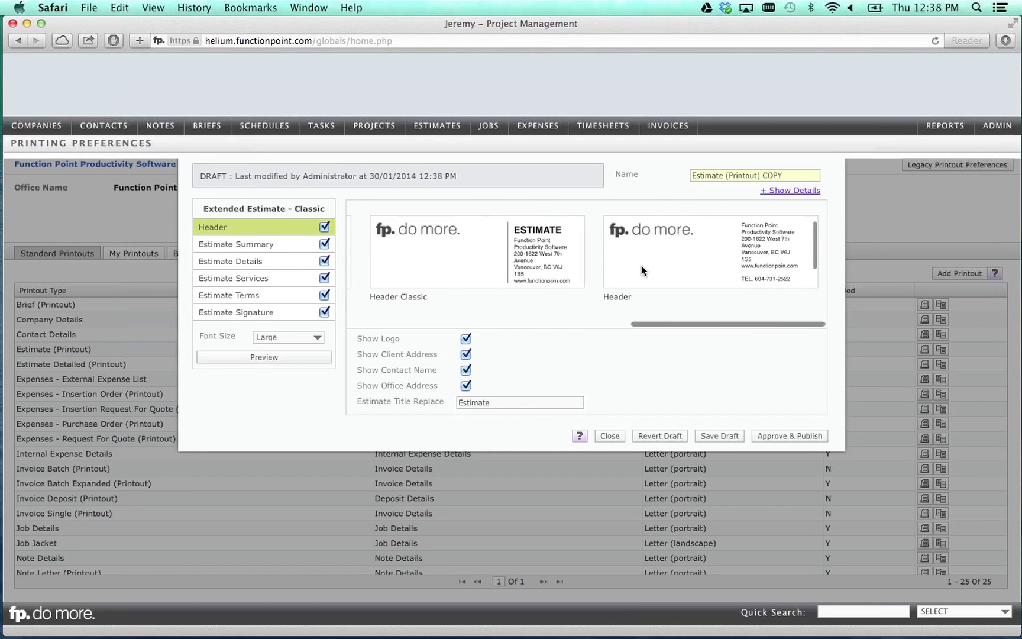
# Step: Look through the remaining header layouts offered for the copied estimate printout
pyautogui.hscroll(2, 642, 265)
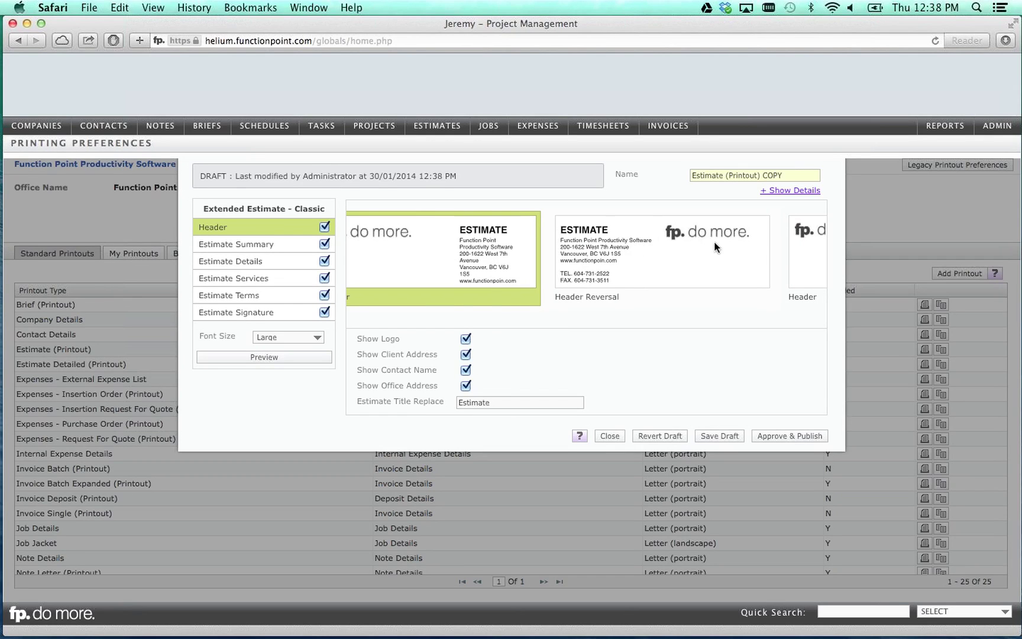
pyautogui.hscroll(4, 714, 247)
pyautogui.hscroll(2, 715, 248)
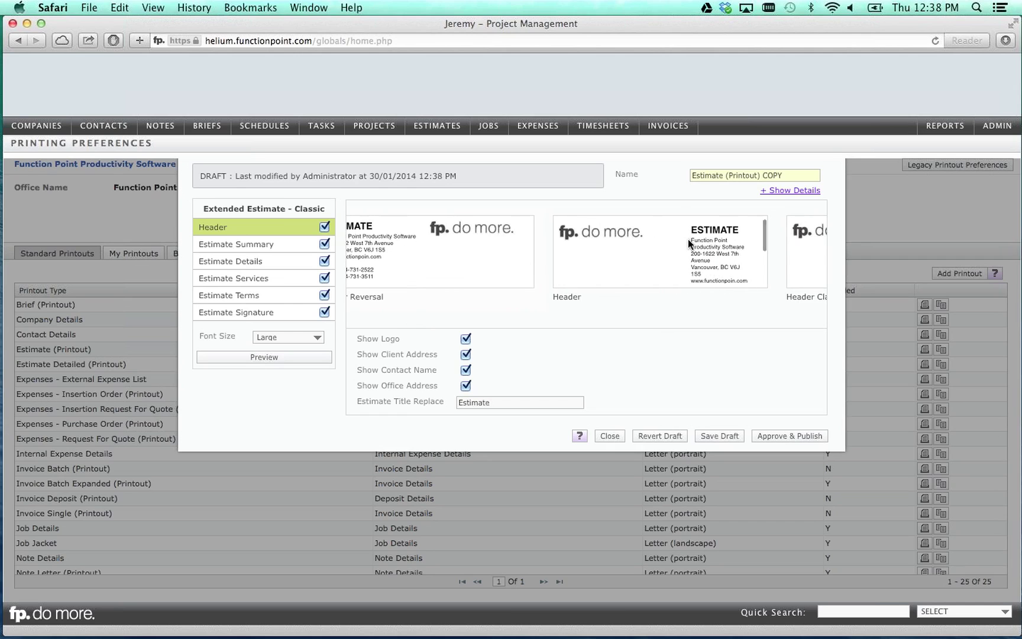
pyautogui.hscroll(10, 773, 257)
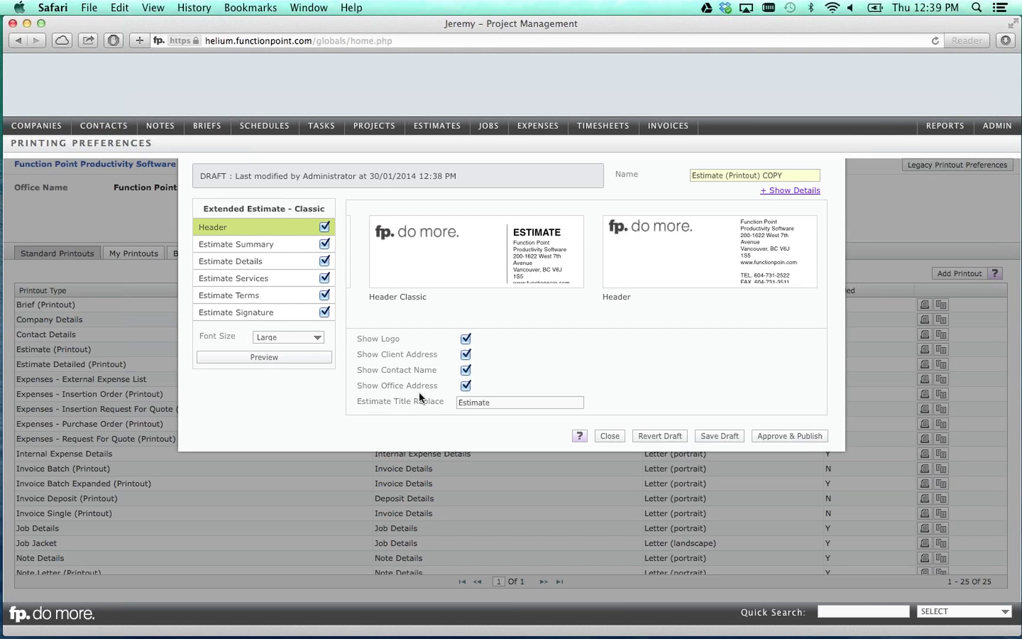
# Step: Examine the Estimate Summary and Estimate Details options, including the choices for the Prepared By name
pyautogui.click(287, 244)
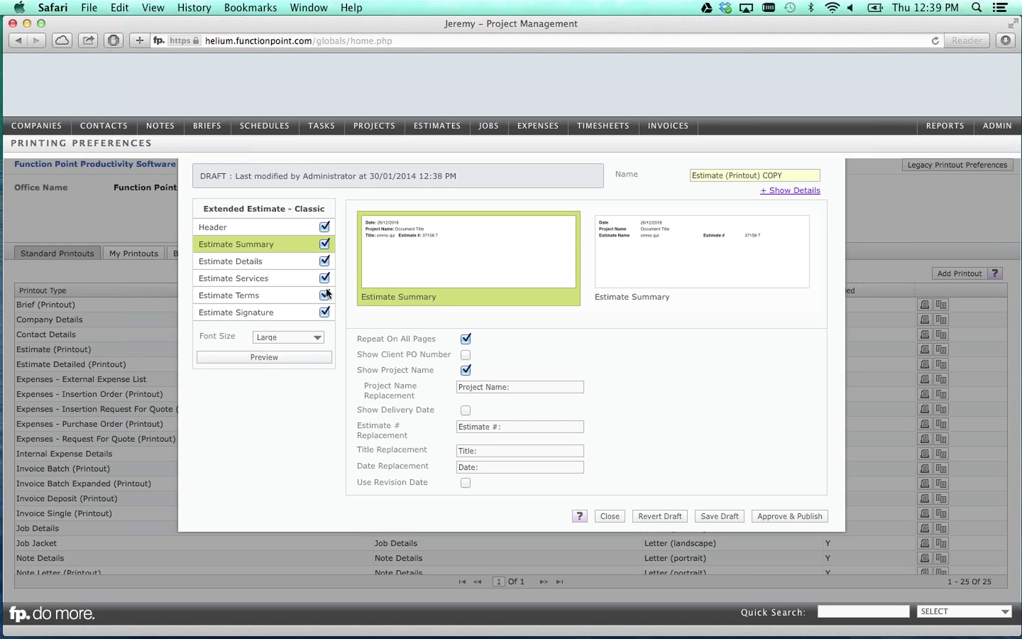
pyautogui.click(250, 262)
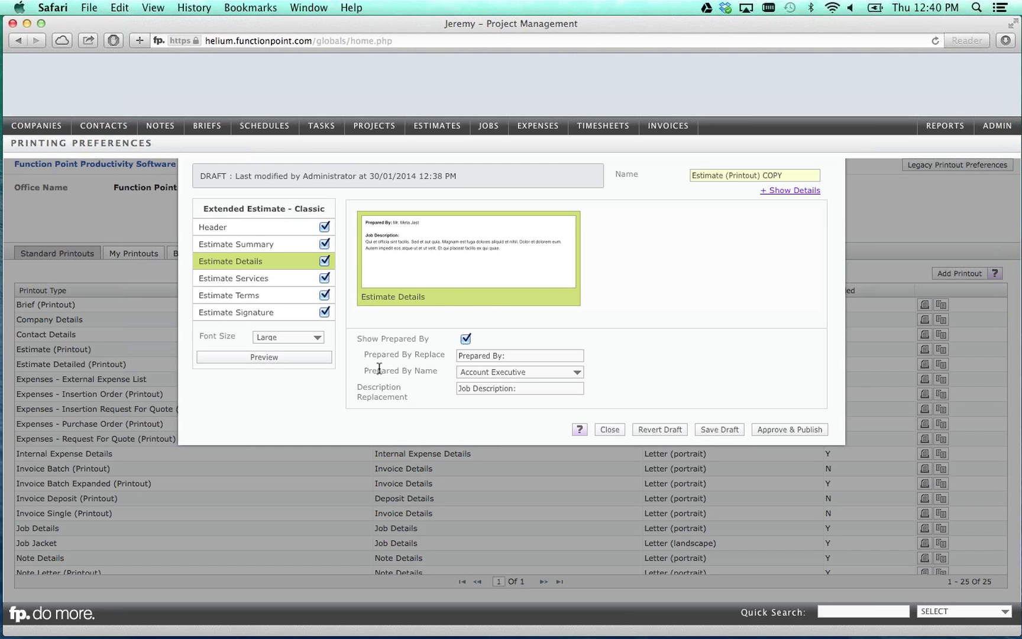
pyautogui.click(476, 371)
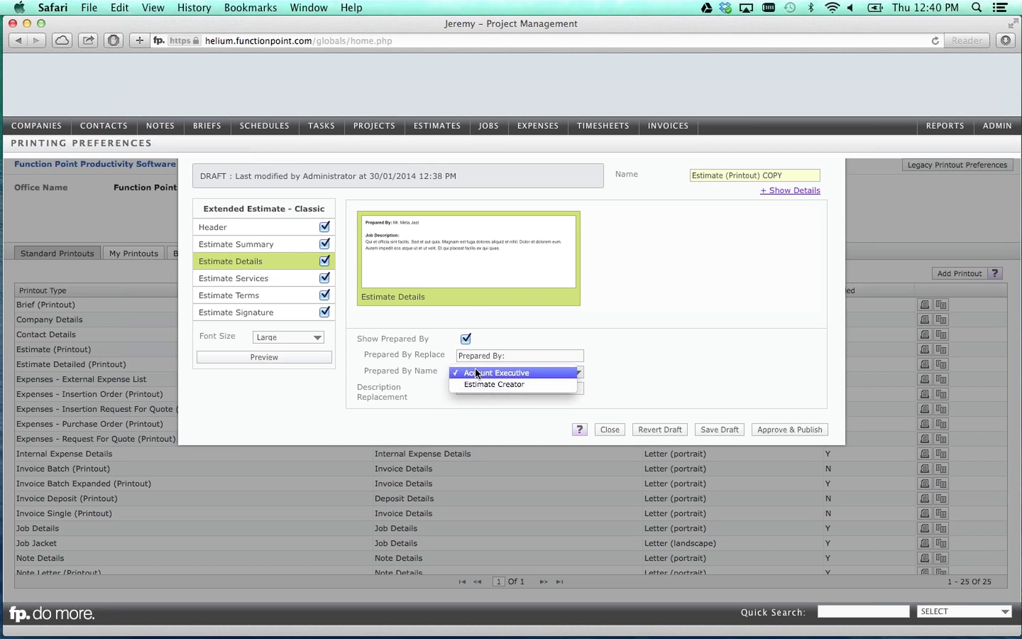
pyautogui.click(223, 278)
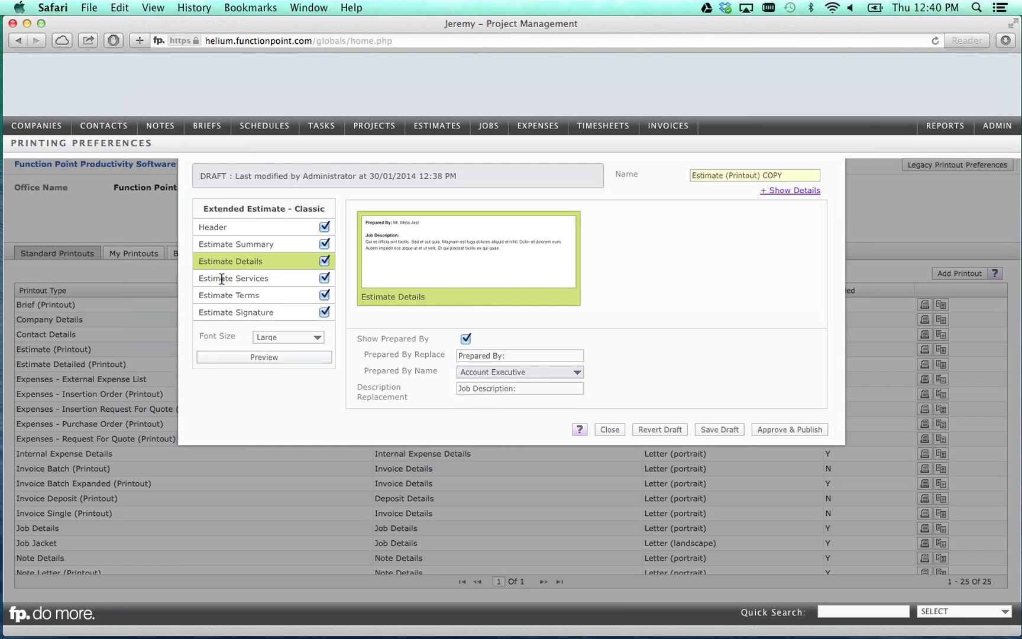
# Step: In the Estimate Services section, show checked services and expenses, and hide the expense name, description and total
pyautogui.click(222, 278)
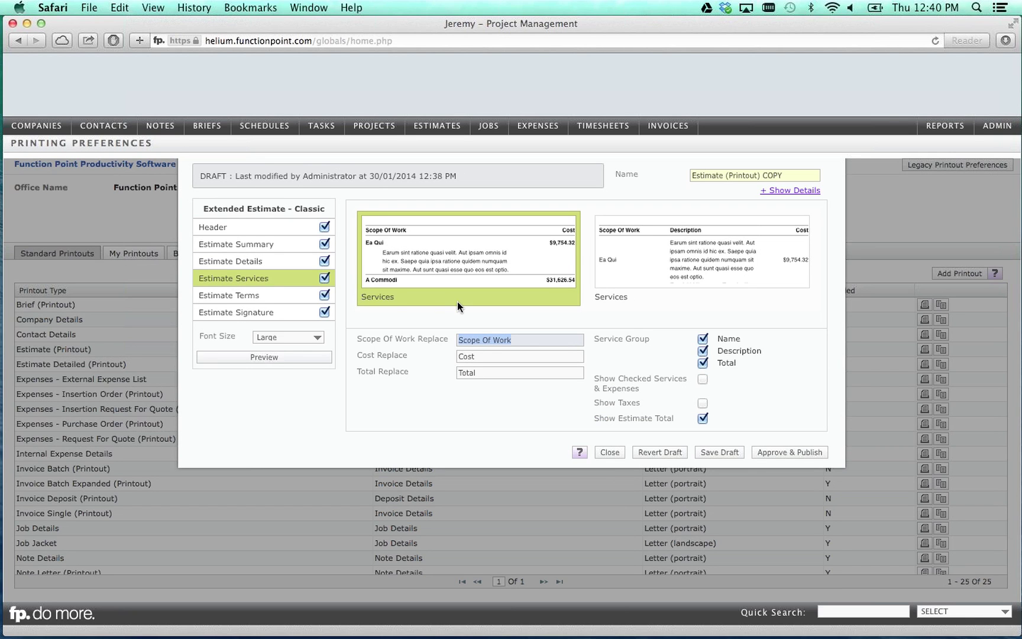
pyautogui.click(700, 379)
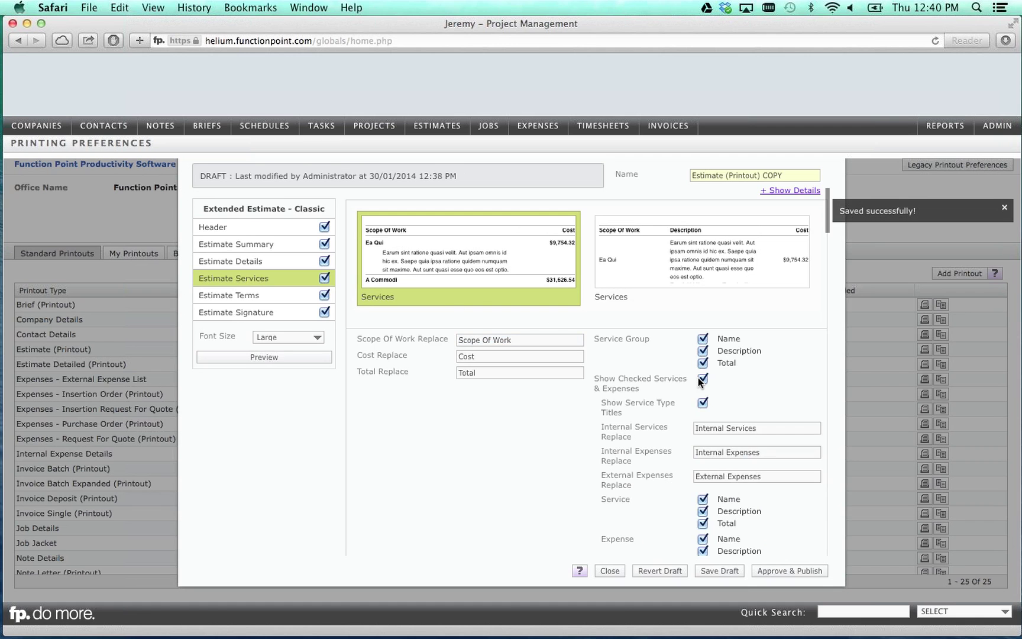
pyautogui.scroll(-2, 698, 378)
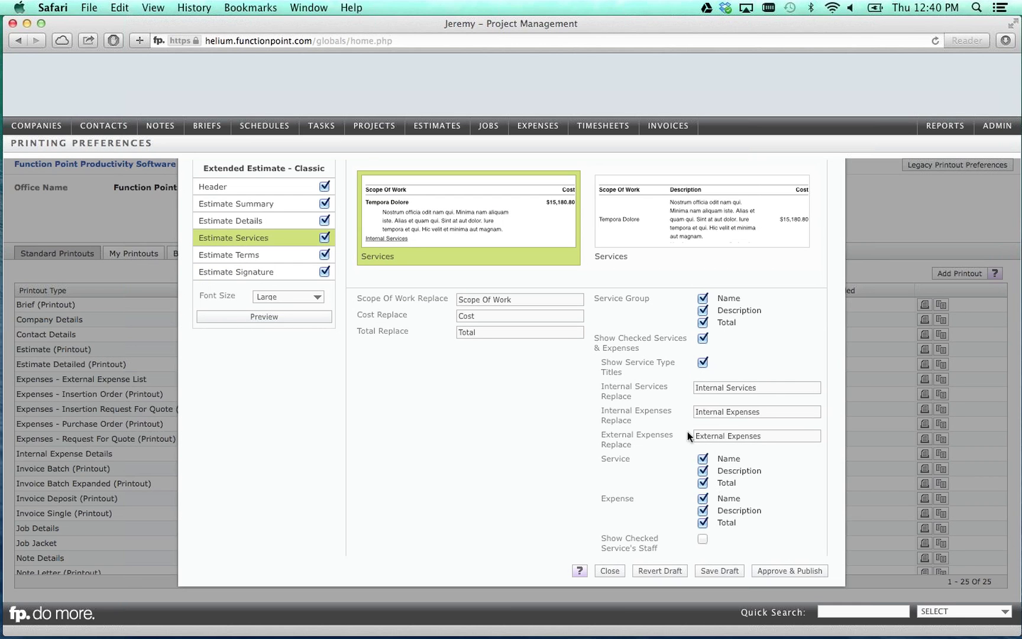
pyautogui.click(703, 498)
pyautogui.click(702, 510)
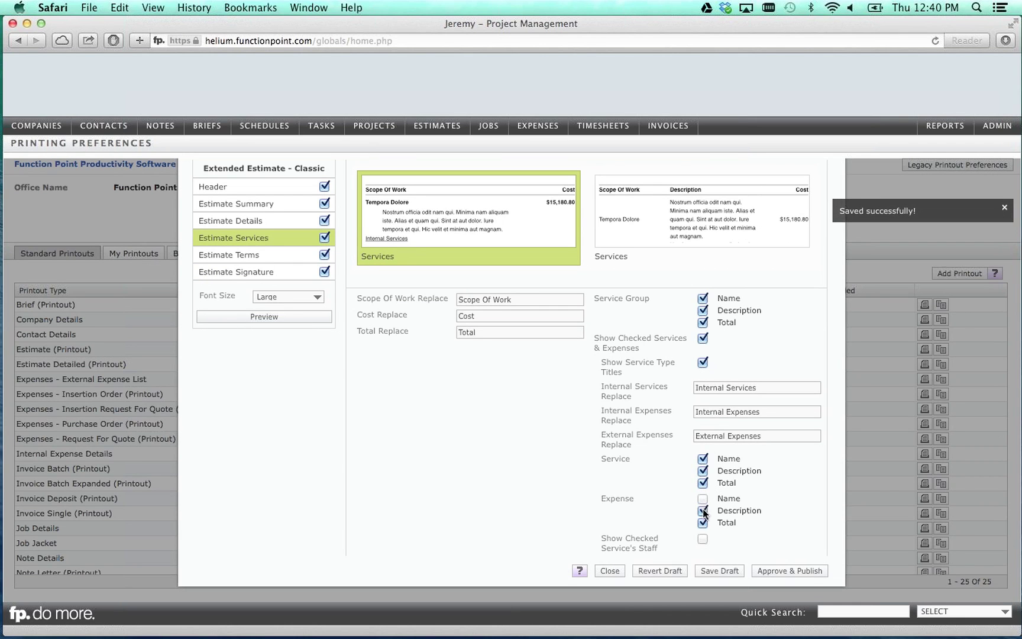
pyautogui.click(704, 523)
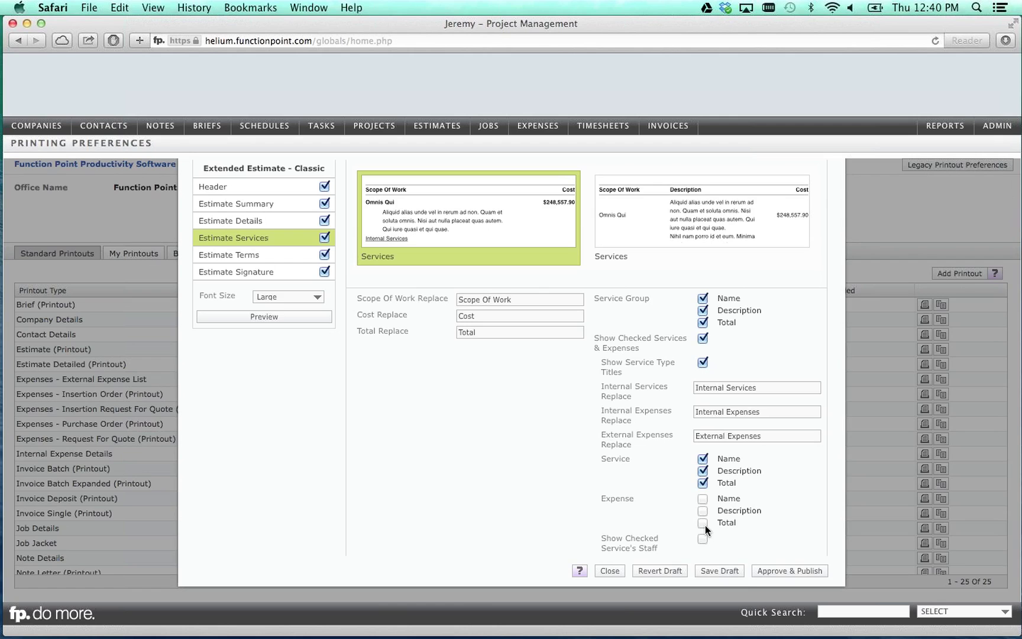
# Step: Try the column layout with a separate description for Estimate Services, and switch the section to the total-only layout
pyautogui.click(737, 237)
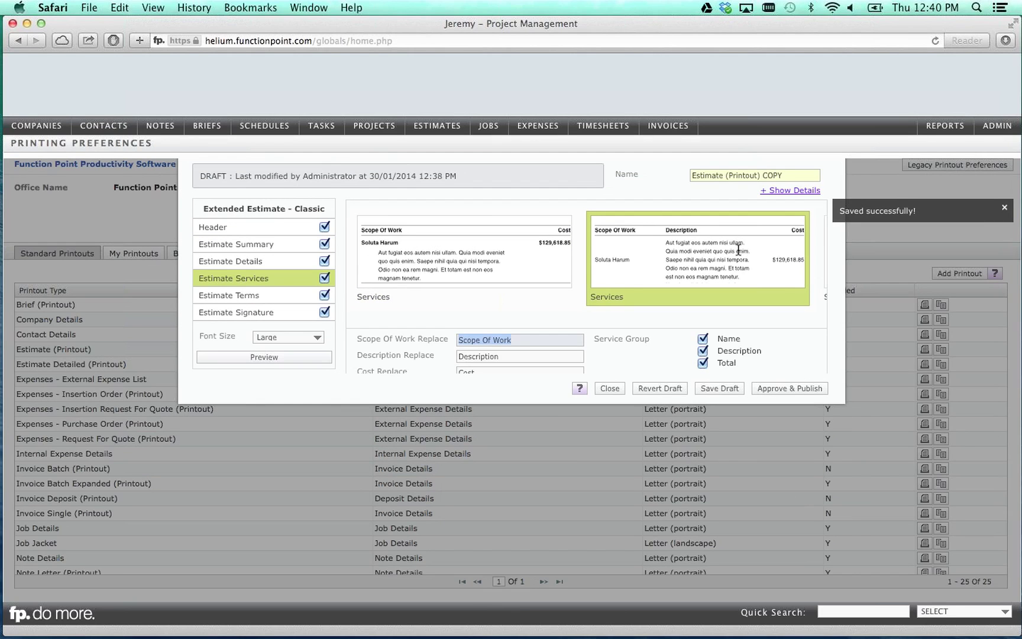
pyautogui.hscroll(10, 738, 250)
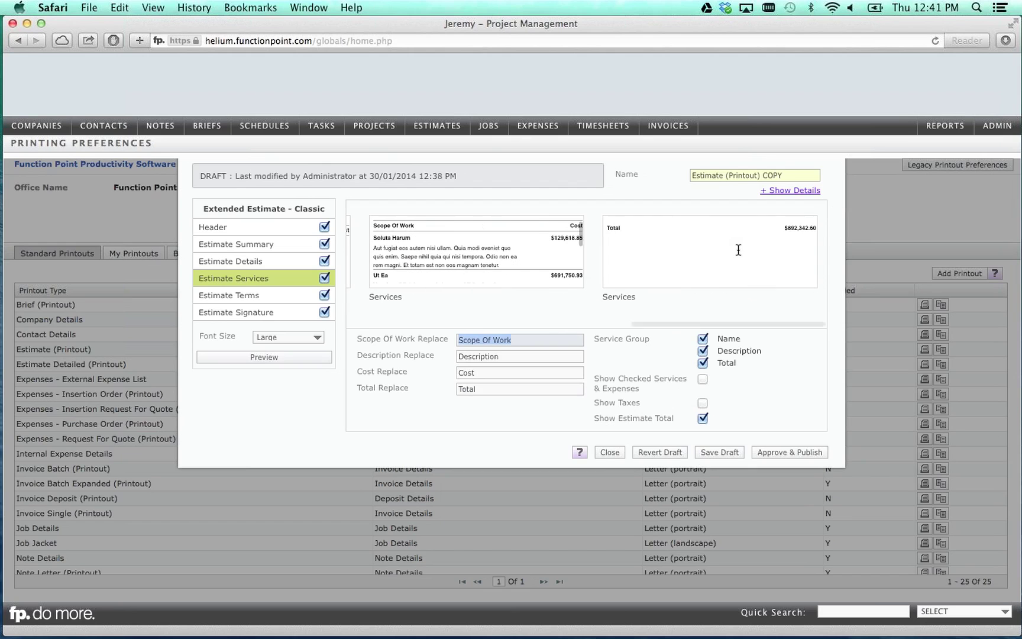
pyautogui.click(709, 248)
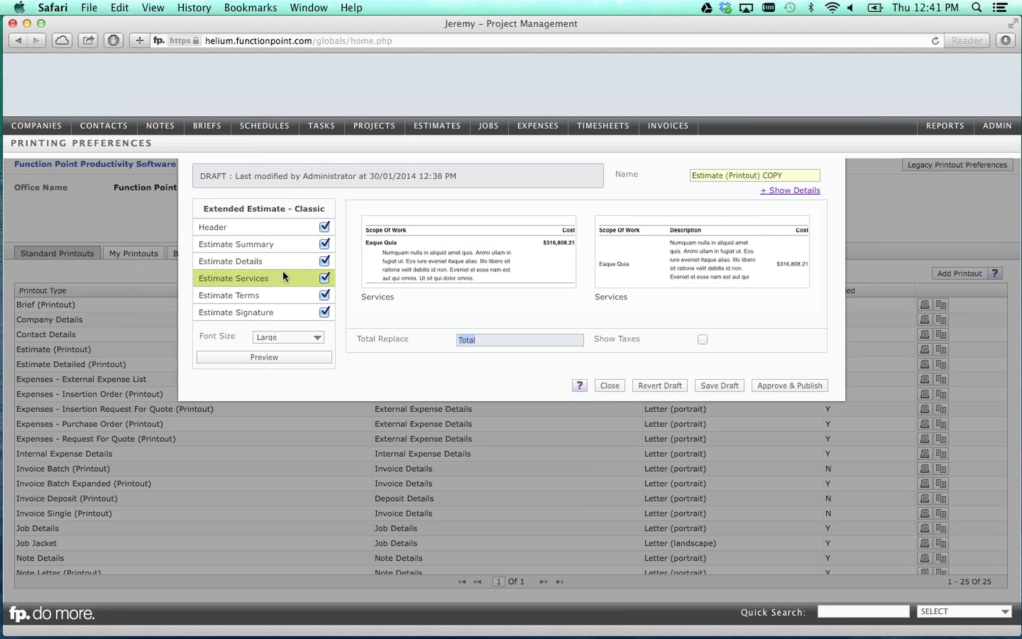
# Step: Examine the Estimate Terms and Estimate Signature layouts and the font size choices, and close the printout editor
pyautogui.click(261, 289)
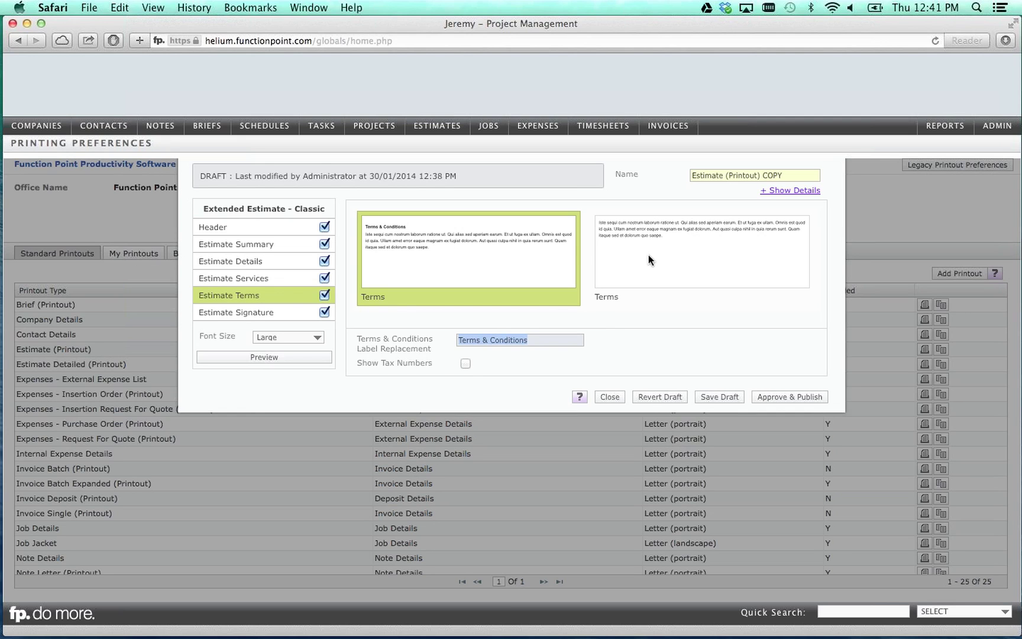
pyautogui.click(283, 309)
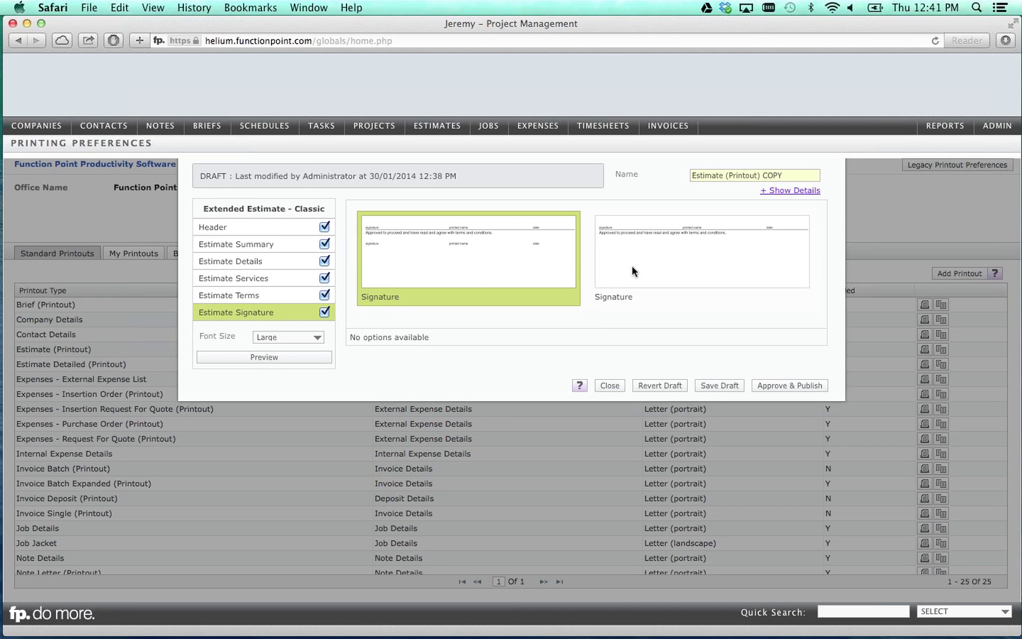
pyautogui.hscroll(2, 632, 270)
pyautogui.hscroll(3, 632, 266)
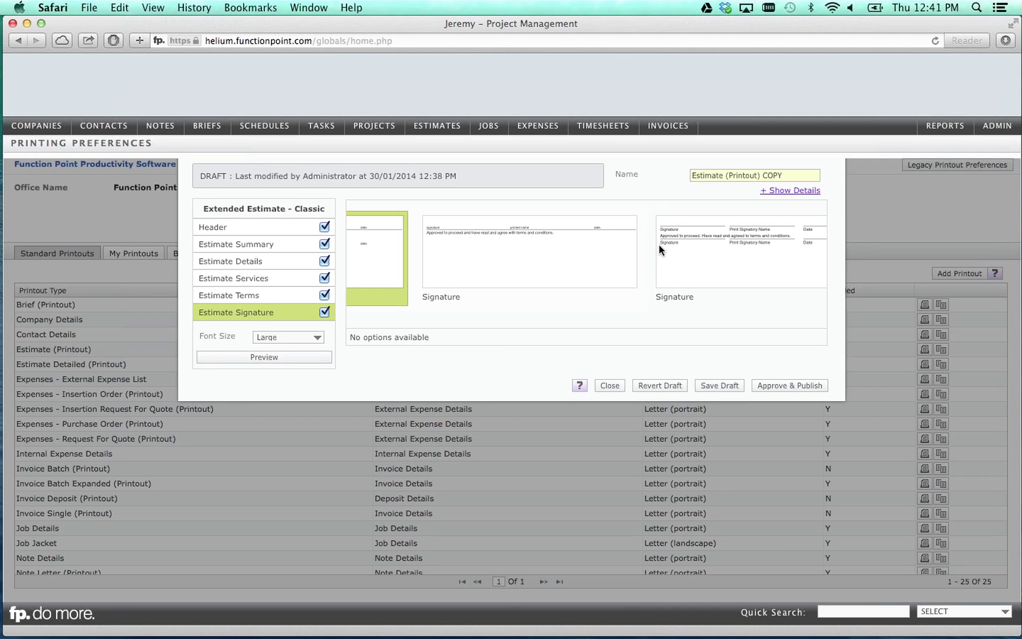
pyautogui.hscroll(-4, 658, 245)
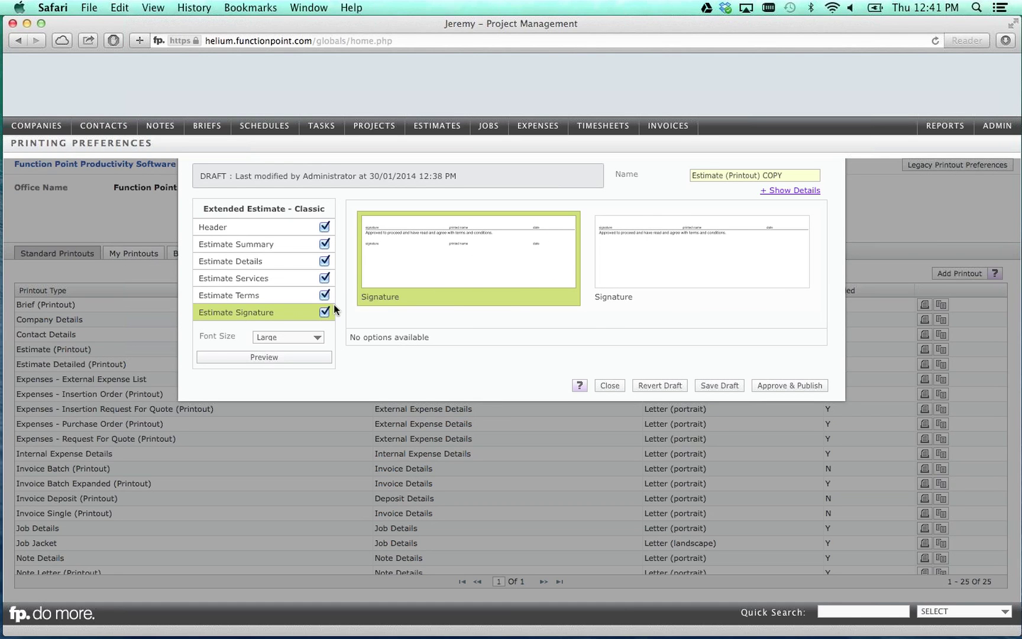
pyautogui.click(318, 338)
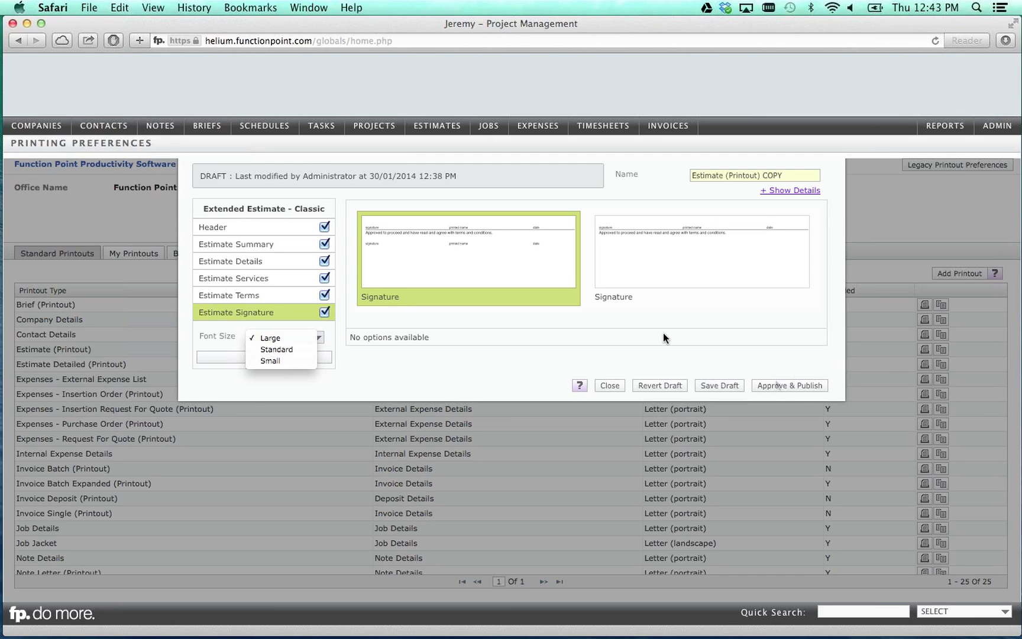
pyautogui.click(614, 386)
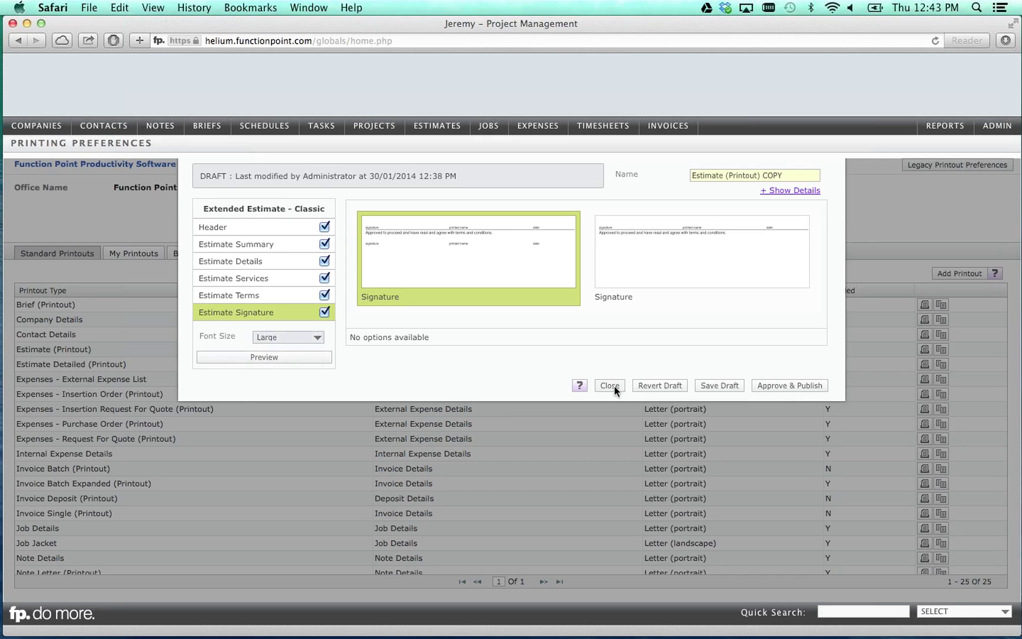
pyautogui.click(610, 386)
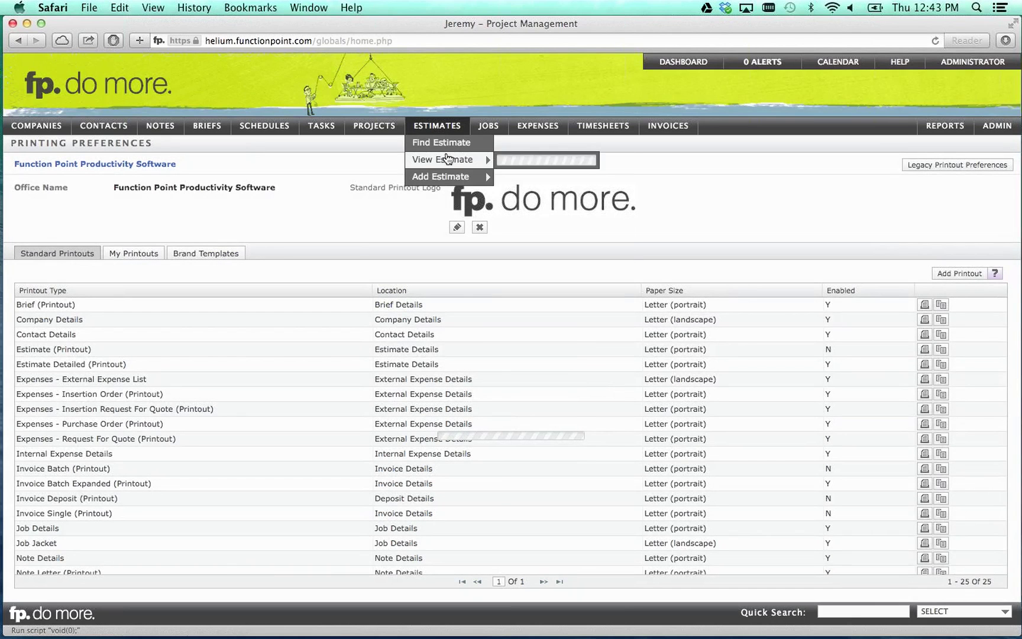
# Step: View the list of custom printouts, and open the Webinar 4 estimate's print options
pyautogui.click(130, 253)
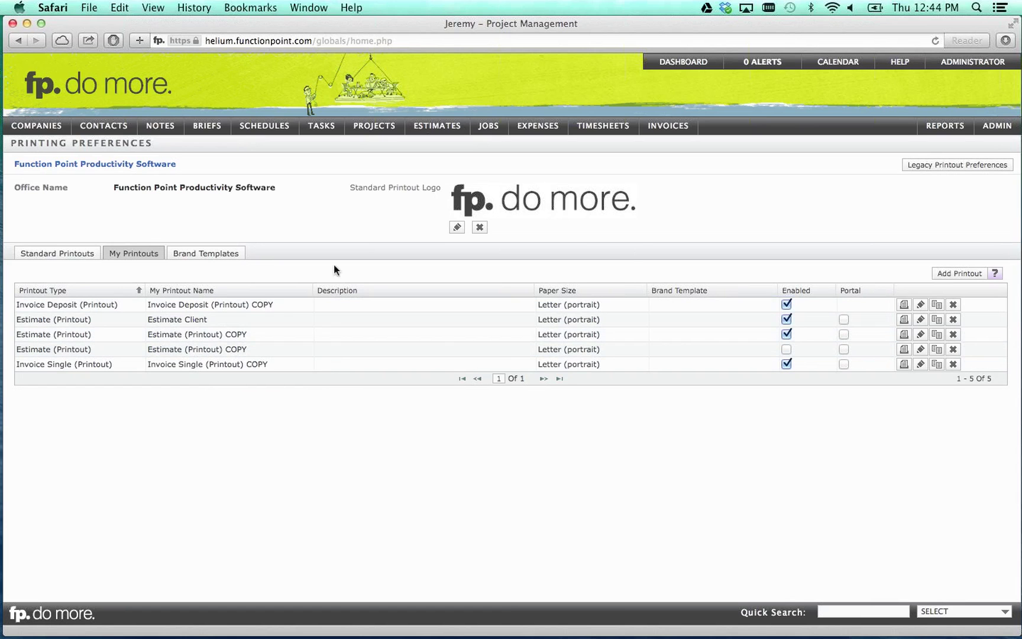
pyautogui.moveTo(434, 129)
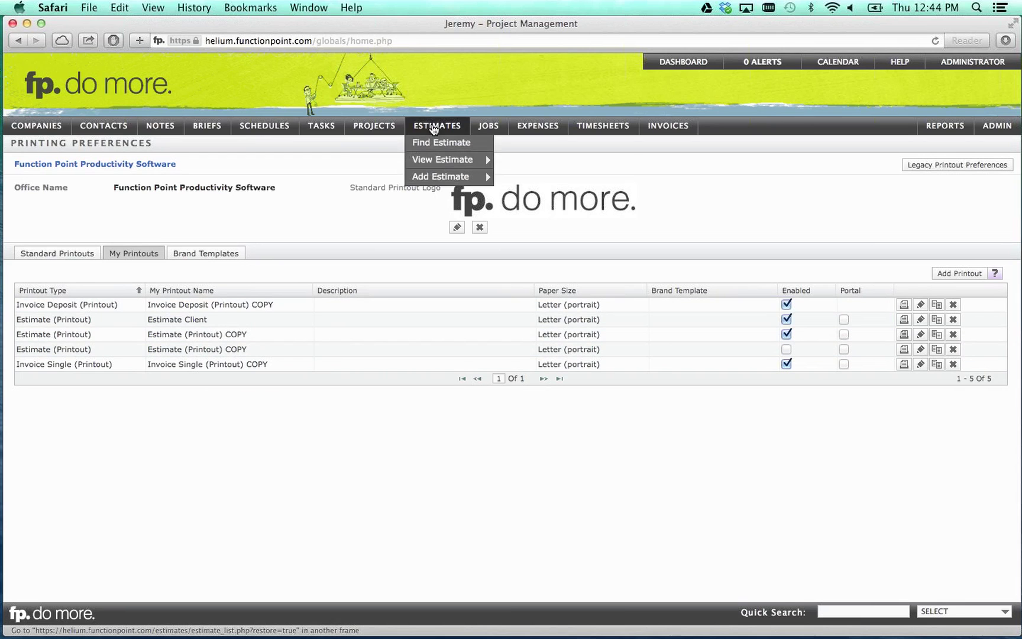
pyautogui.moveTo(439, 161)
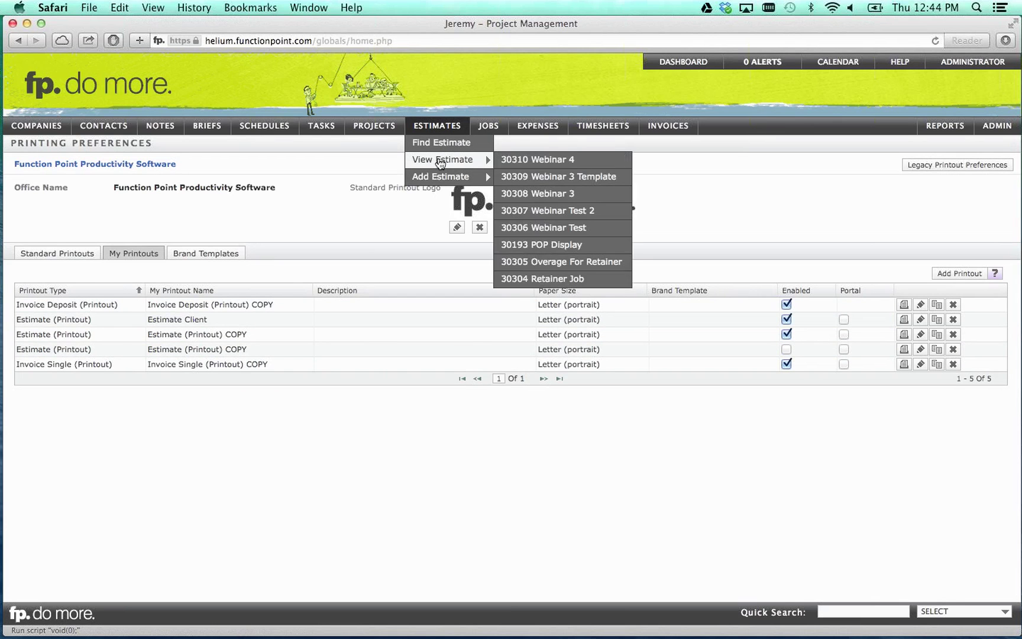
pyautogui.click(523, 160)
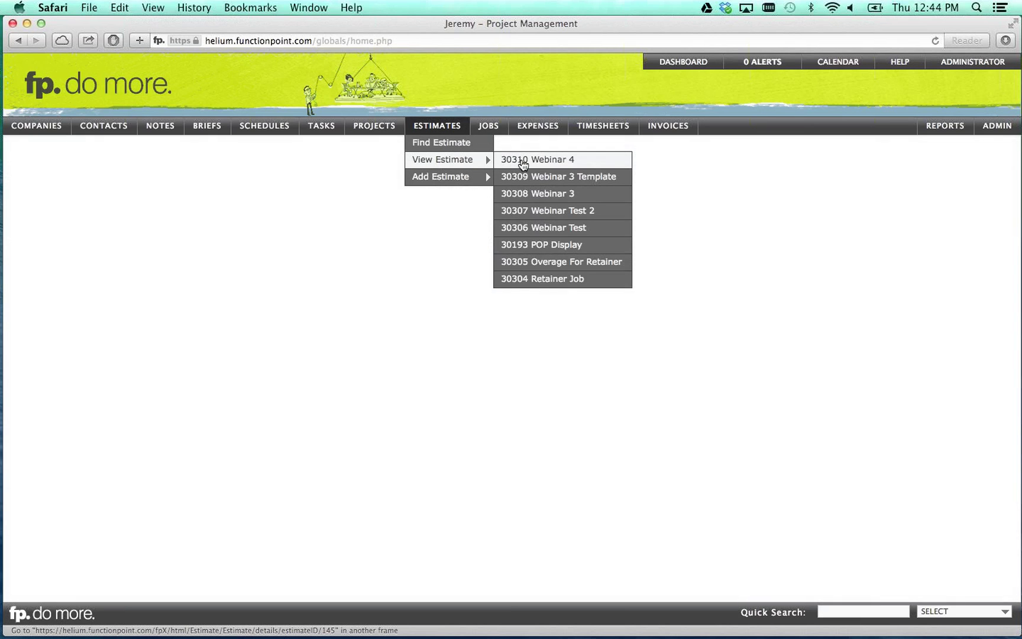
pyautogui.click(987, 167)
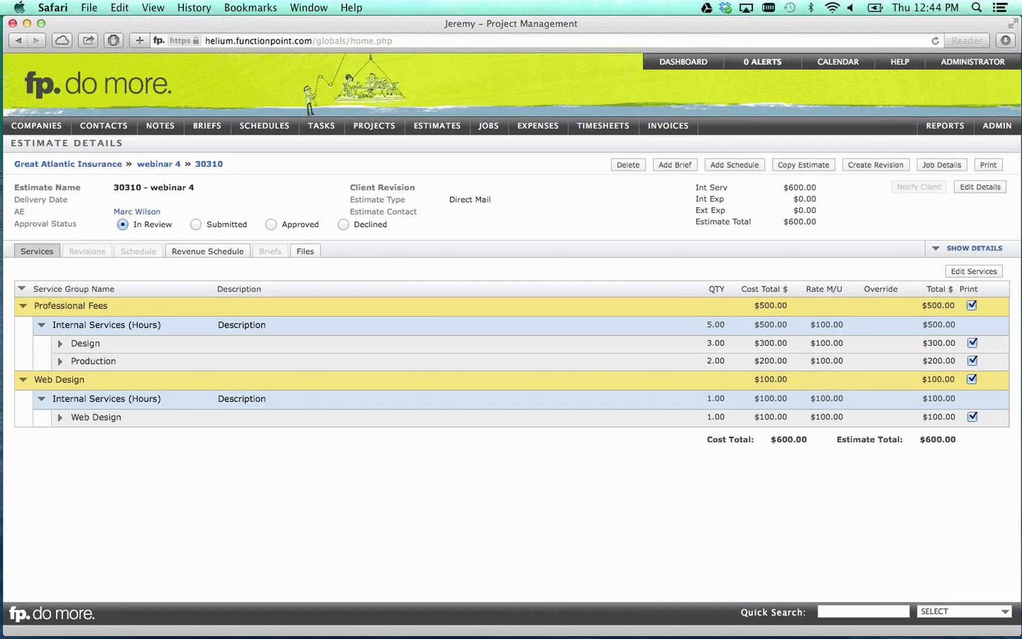
pyautogui.press('super+Tab')
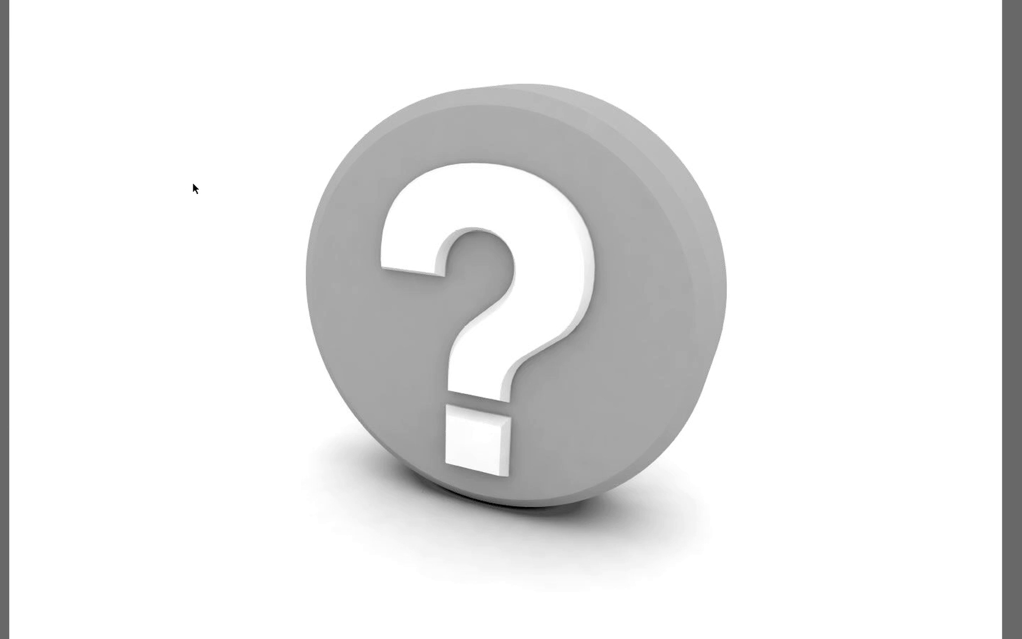
pyautogui.press('Right')
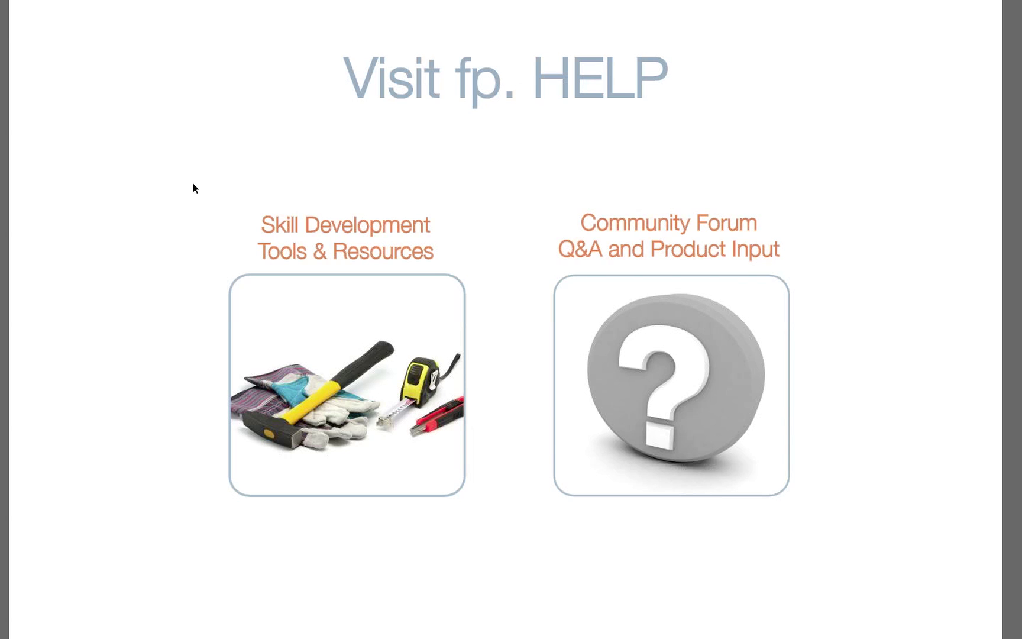